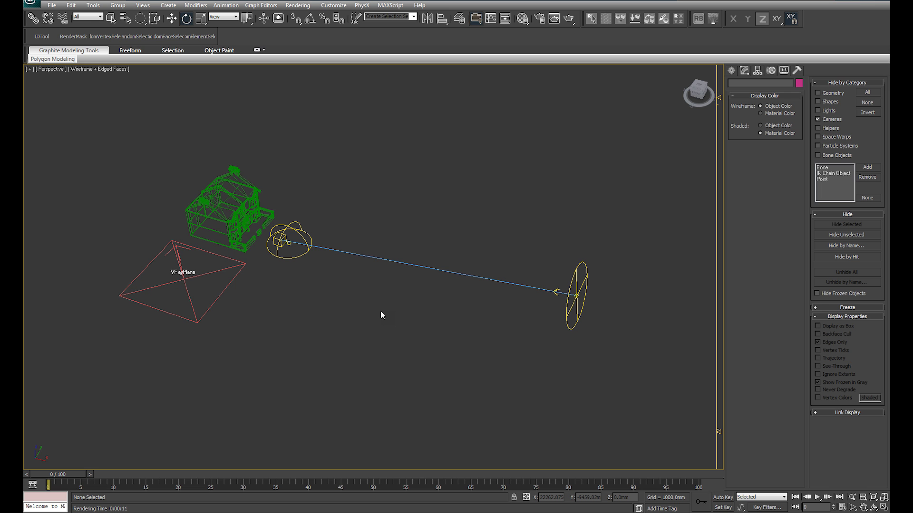
Step: Orbit the Perspective view around the house to inspect the scene's lights
alt+middle_drag(391, 314, 357, 316)
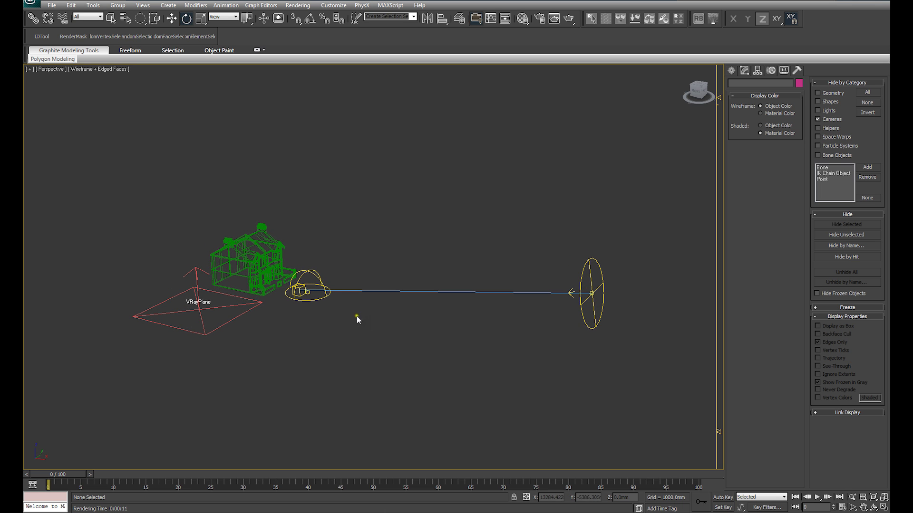
click(305, 274)
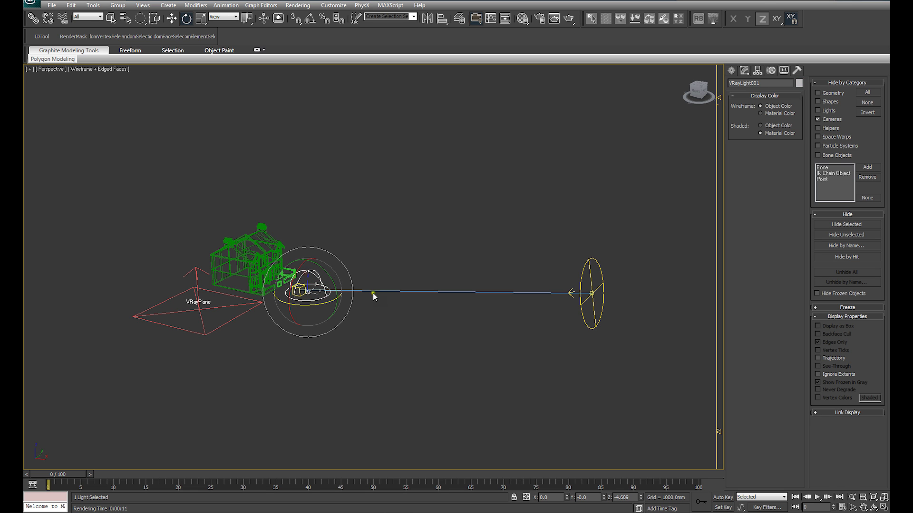
click(357, 372)
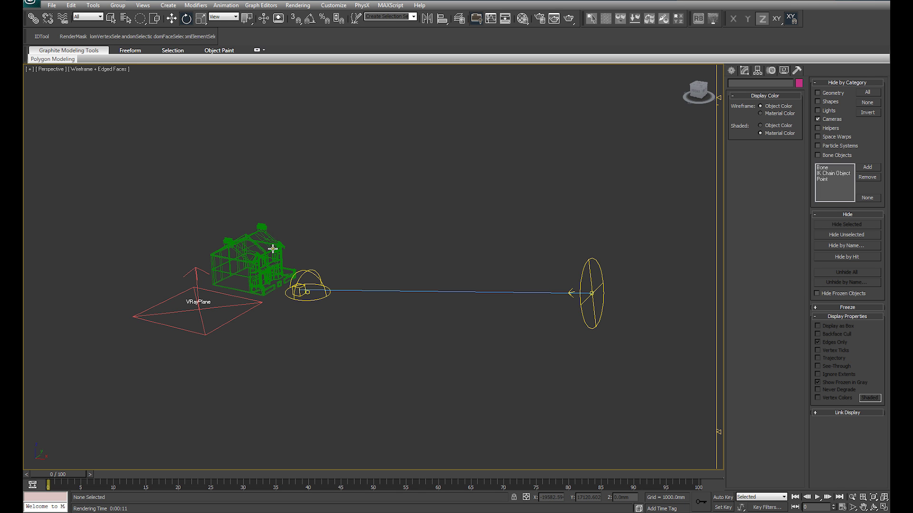
alt+middle_drag(370, 283, 367, 291)
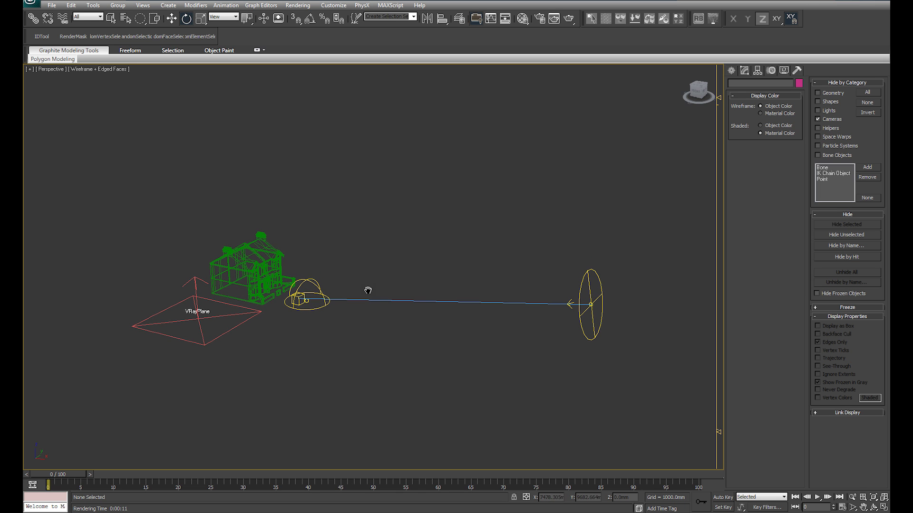
alt+middle_drag(306, 324, 343, 342)
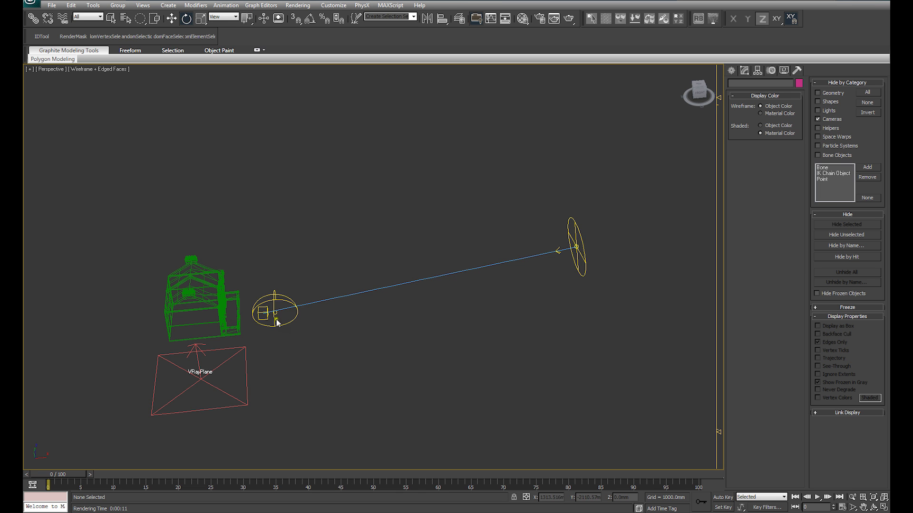
alt+middle_drag(406, 323, 337, 347)
Step: Restore the four-viewport layout and look through VRayPhysicalCamera002
key(alt+w)
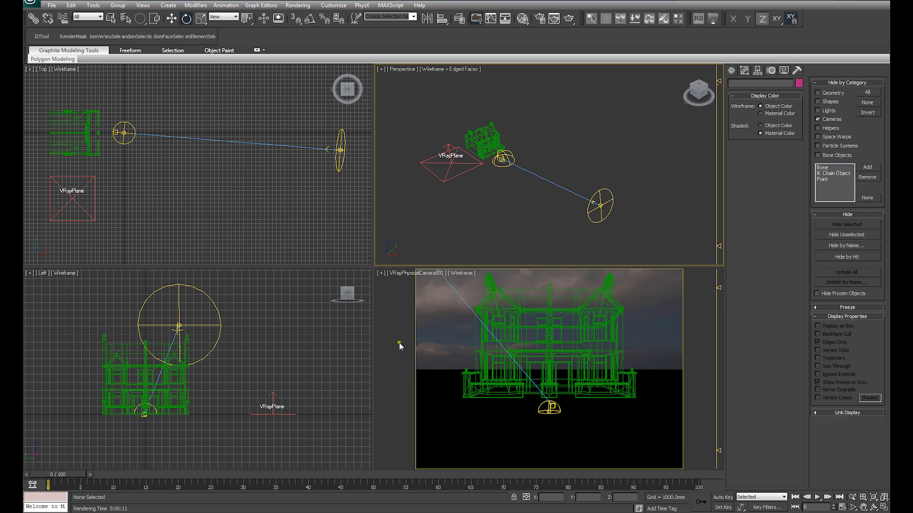
click(401, 340)
key(c)
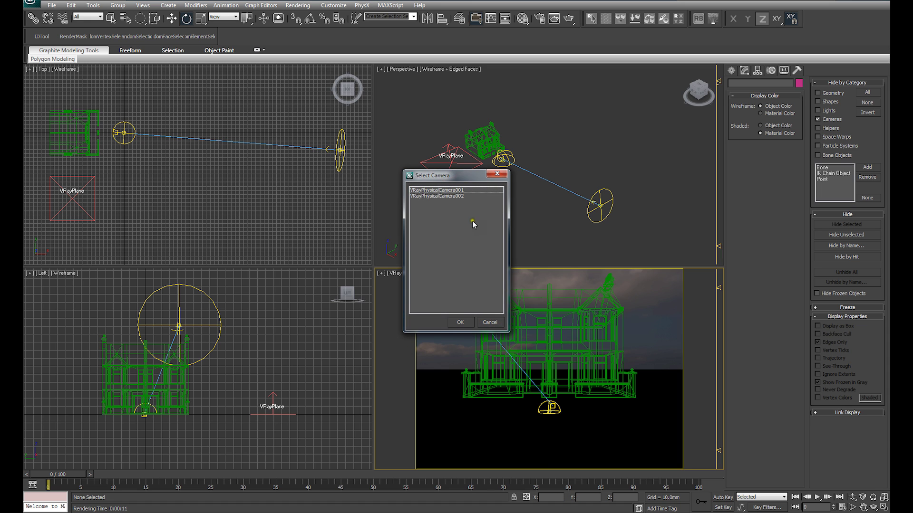
double_click(462, 197)
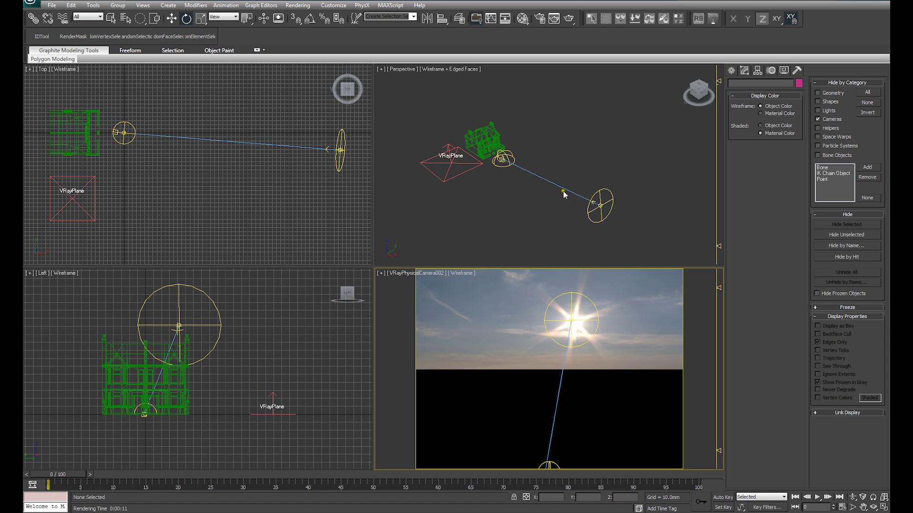
Step: Rotate VRayLight001 about its vertical Z axis, then deselect it
click(503, 162)
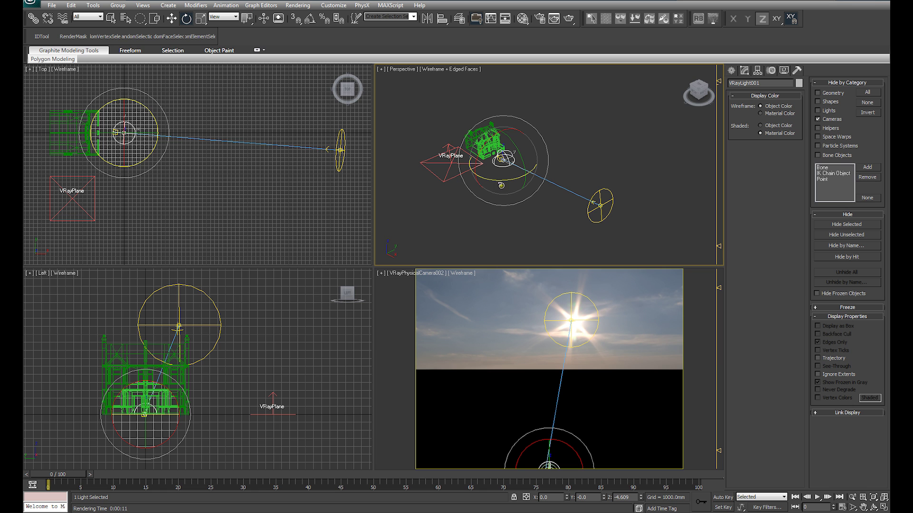
mouse_move(495, 180)
mouse_down()
mouse_move(509, 182)
mouse_move(485, 177)
mouse_move(504, 180)
mouse_up()
right_click(407, 317)
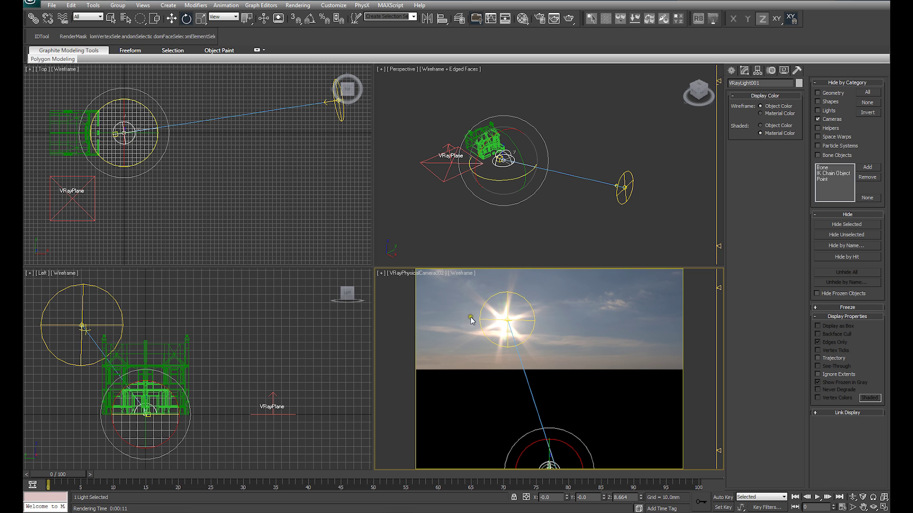
click(446, 323)
Step: Switch back to VRayPhysicalCamera001 and render it at 800 x 600
key(c)
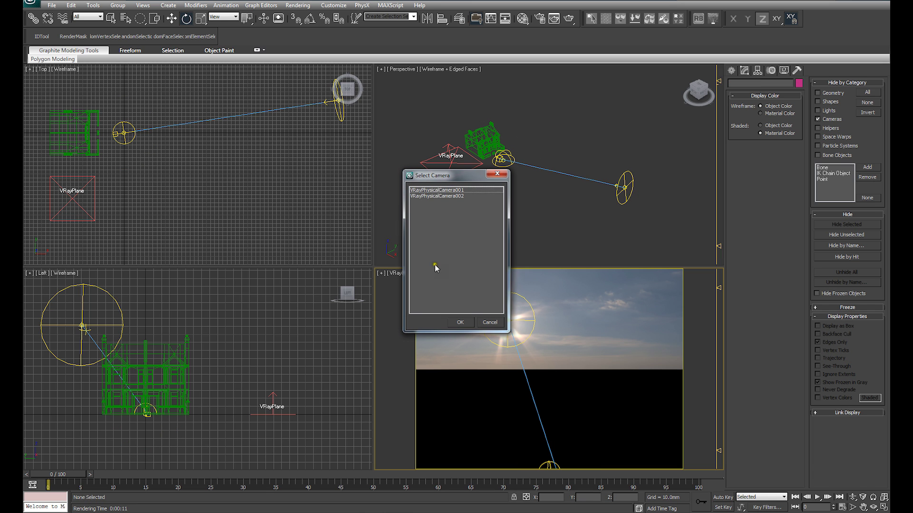
double_click(447, 190)
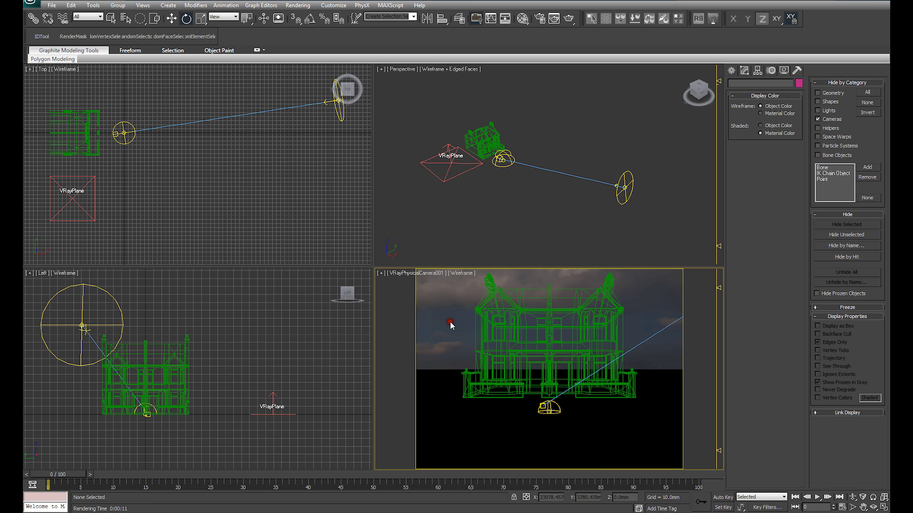
key(shift+q)
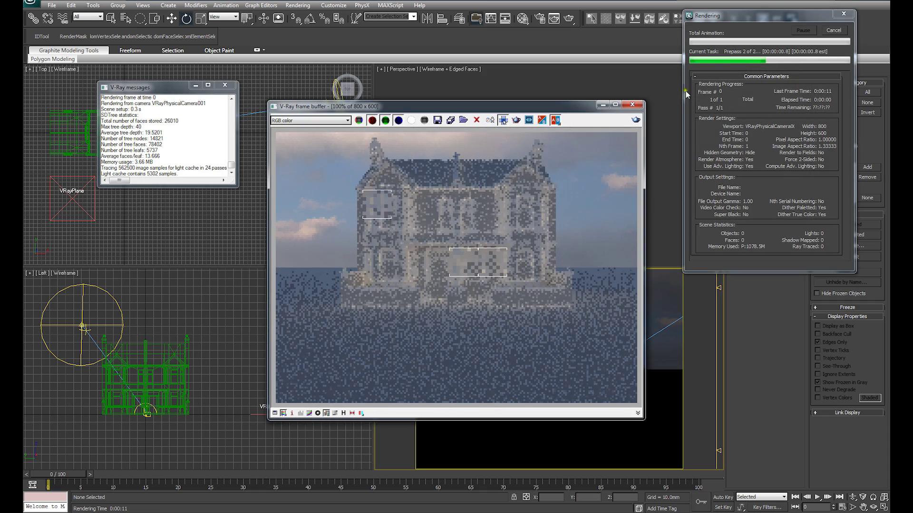
Step: Compare the render's Alpha and RGB channels, then close the V-Ray frame buffer
click(411, 121)
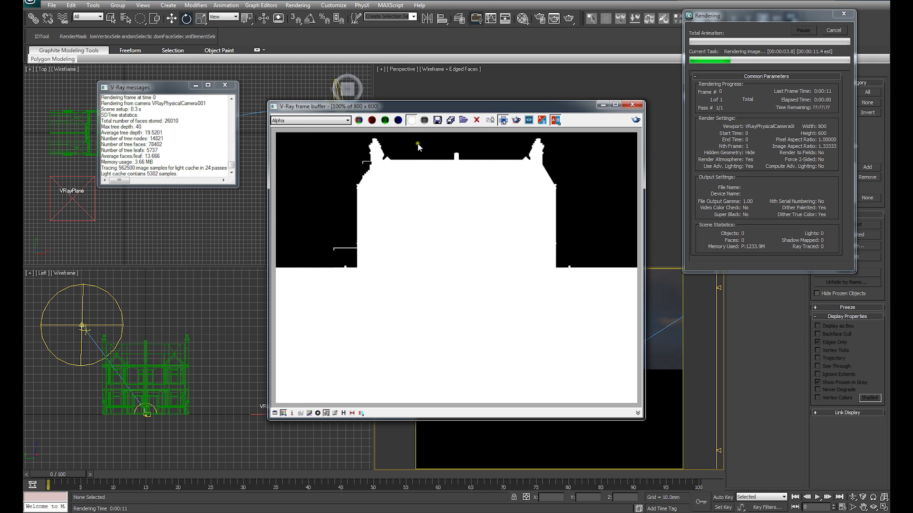
click(359, 121)
click(411, 120)
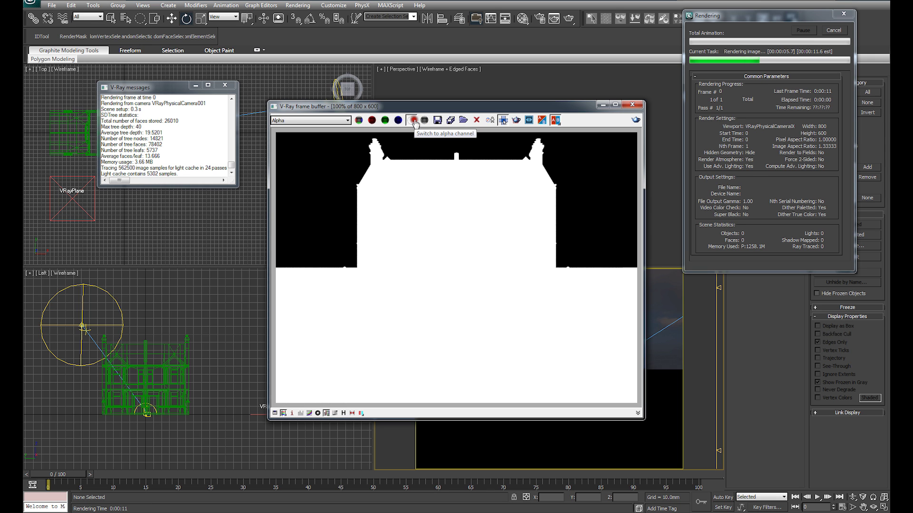
click(360, 121)
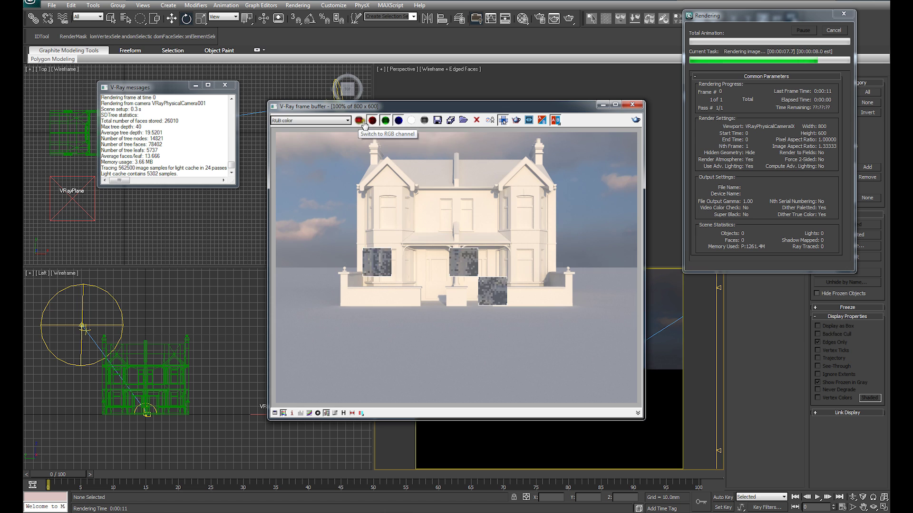
click(410, 121)
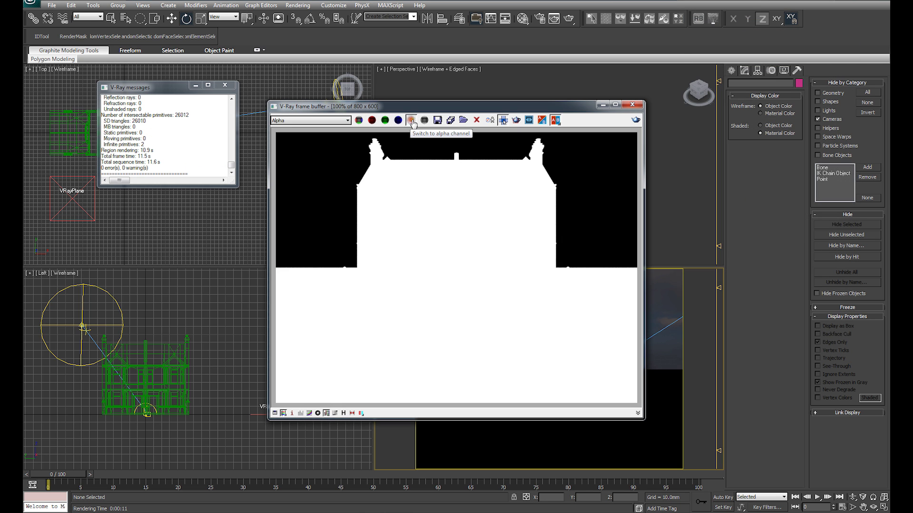
click(637, 106)
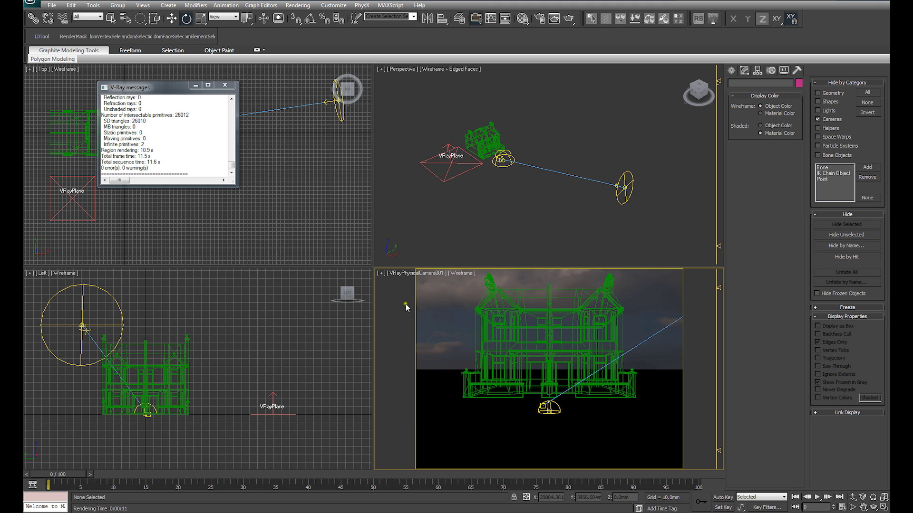
Step: Close the V-Ray messages and reset 3ds Max to an empty scene without saving
click(225, 85)
click(52, 5)
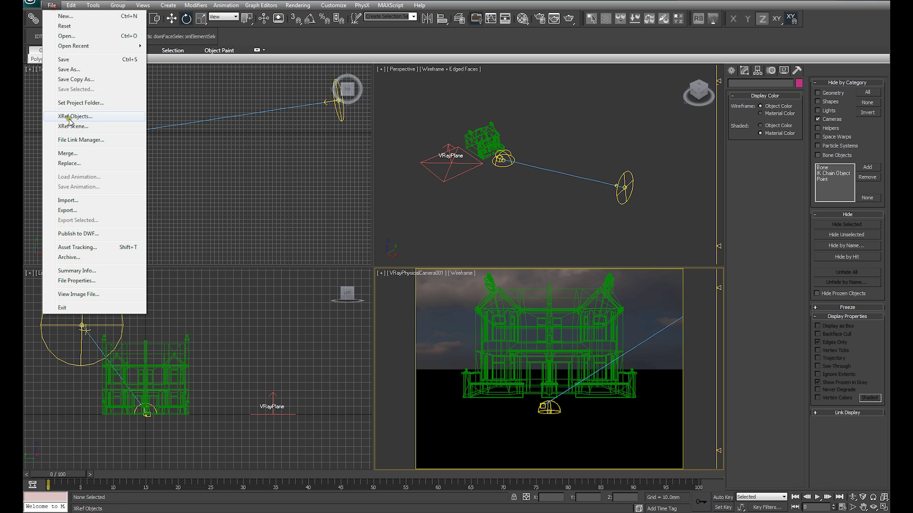
click(64, 26)
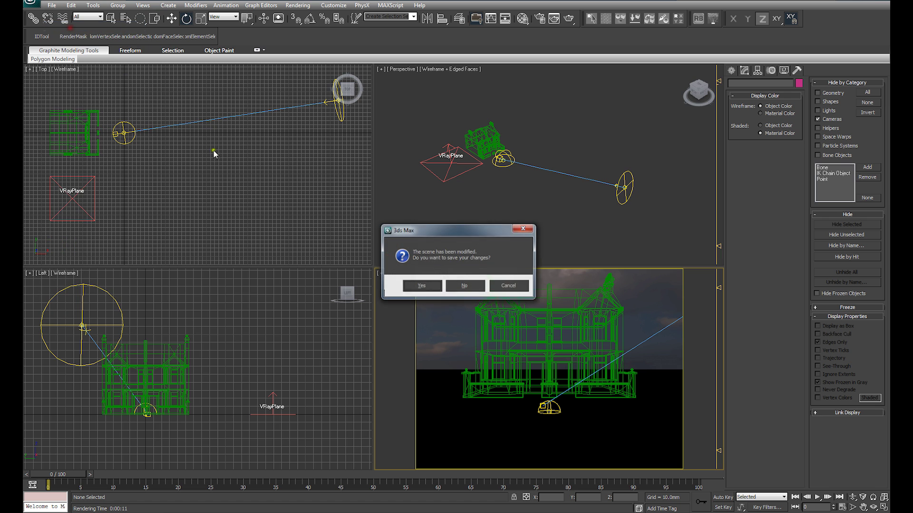
click(464, 285)
click(443, 272)
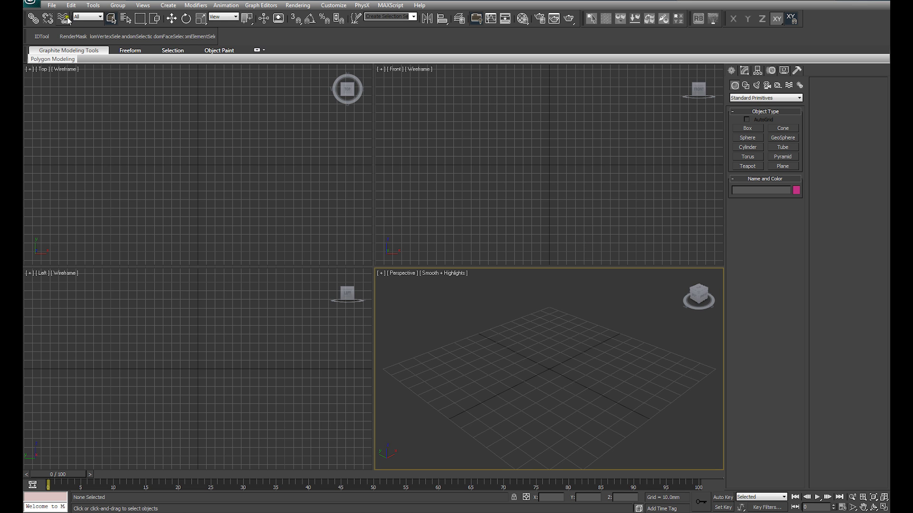
Step: Merge the SW House object from House.max and fit all views to it
click(52, 5)
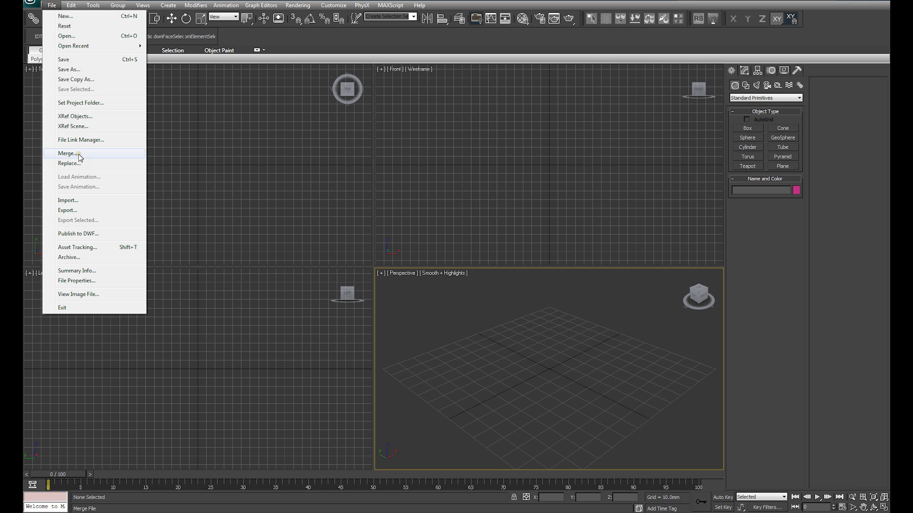
click(75, 153)
click(323, 223)
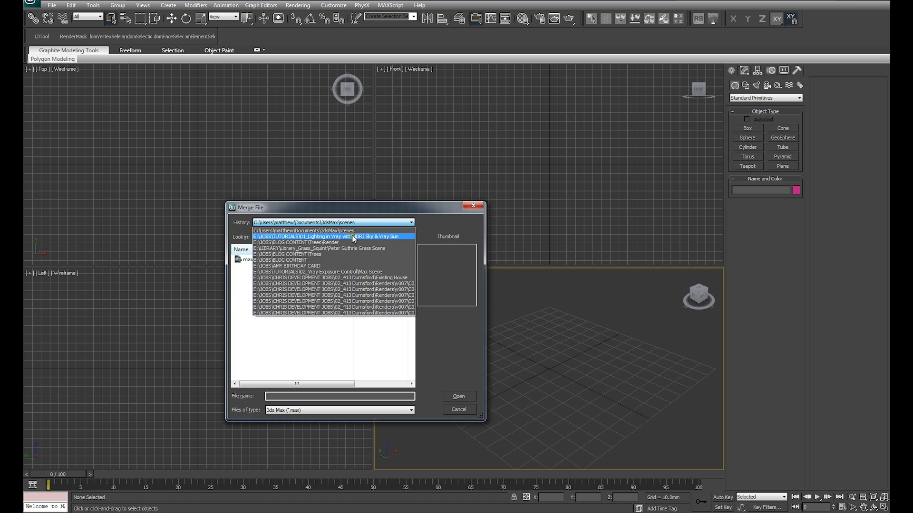
click(353, 236)
double_click(251, 328)
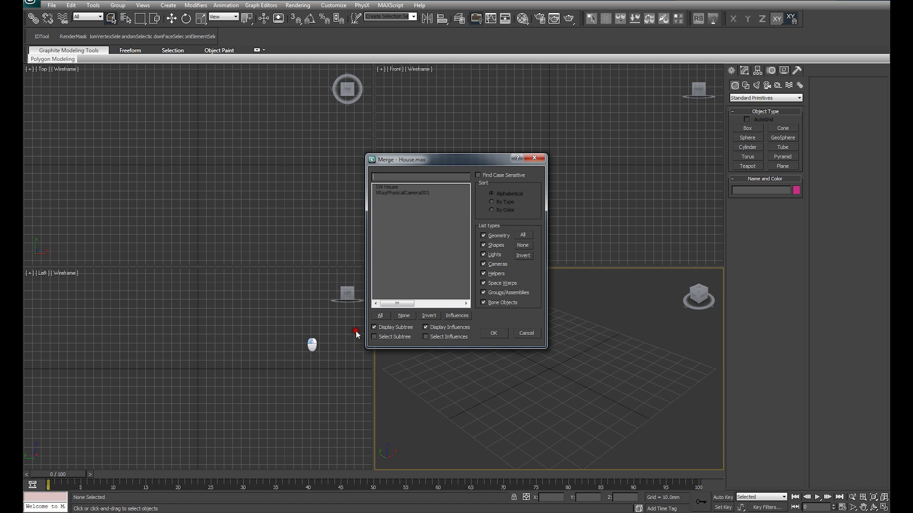
click(388, 187)
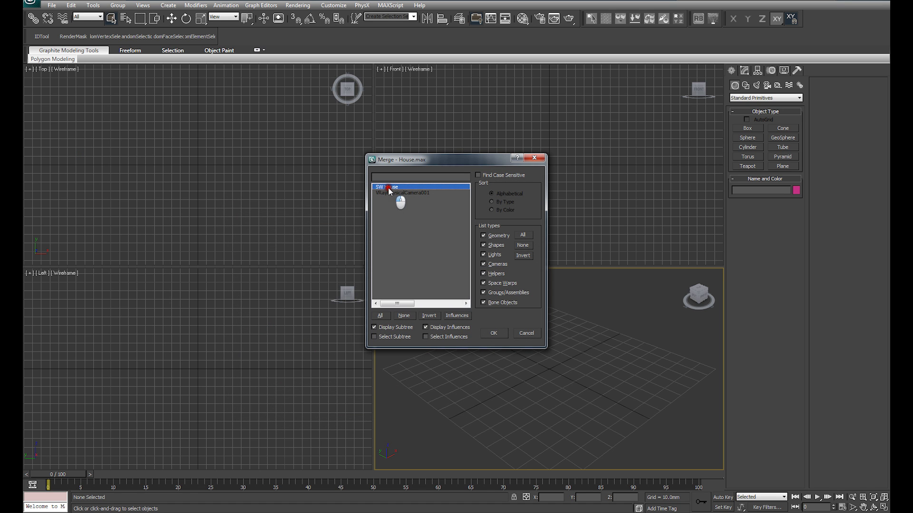
click(489, 333)
key(z)
scroll(489, 336, down, 3)
alt+middle_drag(614, 382, 573, 382)
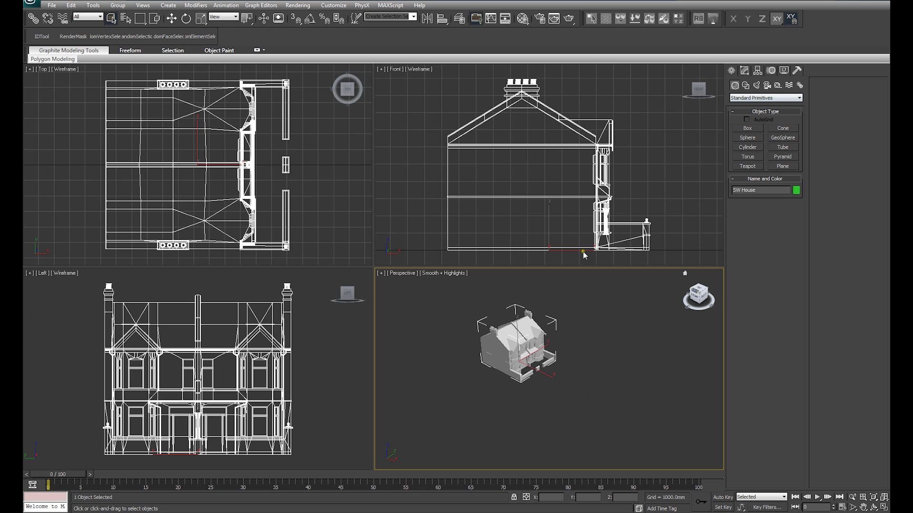
Step: Create a VRayPlane beside the house and assign it the house's material
key(m)
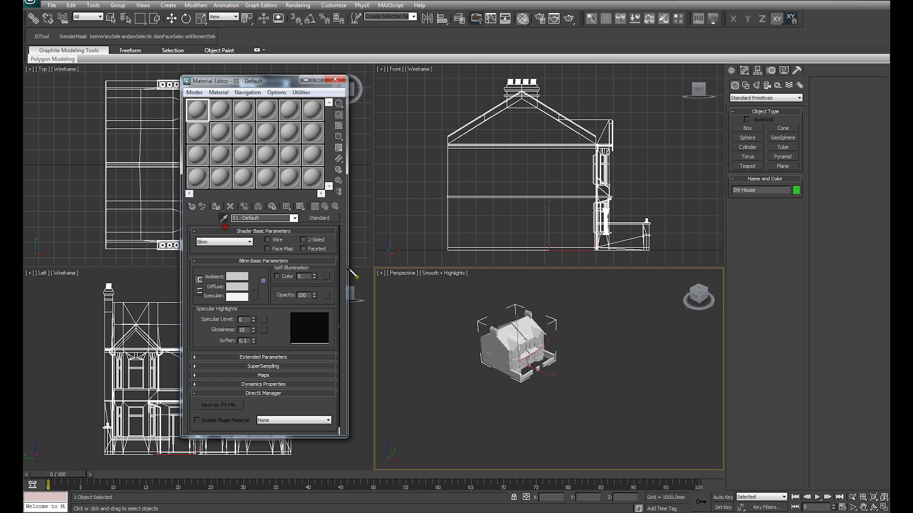
click(523, 331)
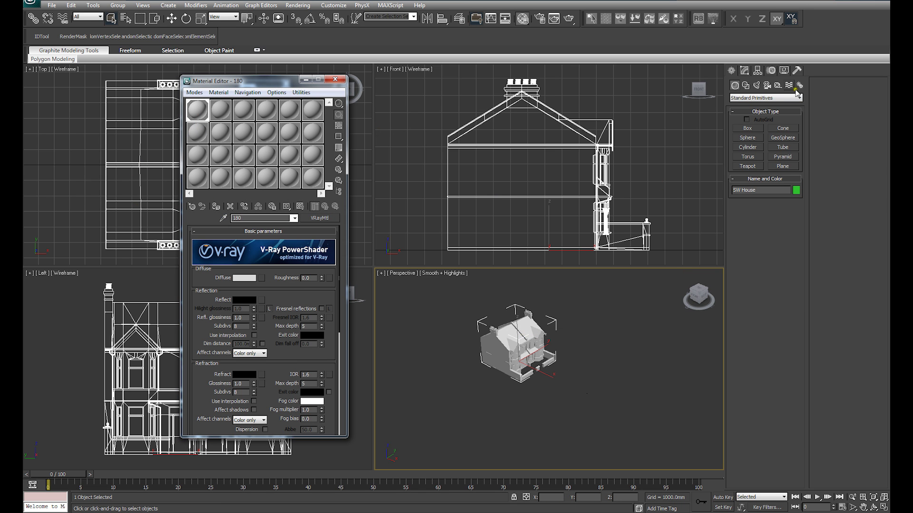
click(760, 97)
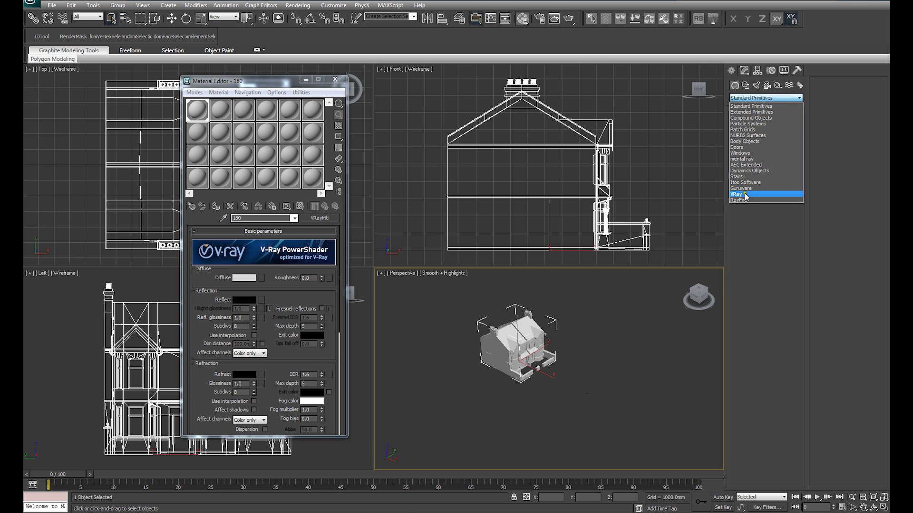
click(746, 196)
click(748, 138)
click(429, 383)
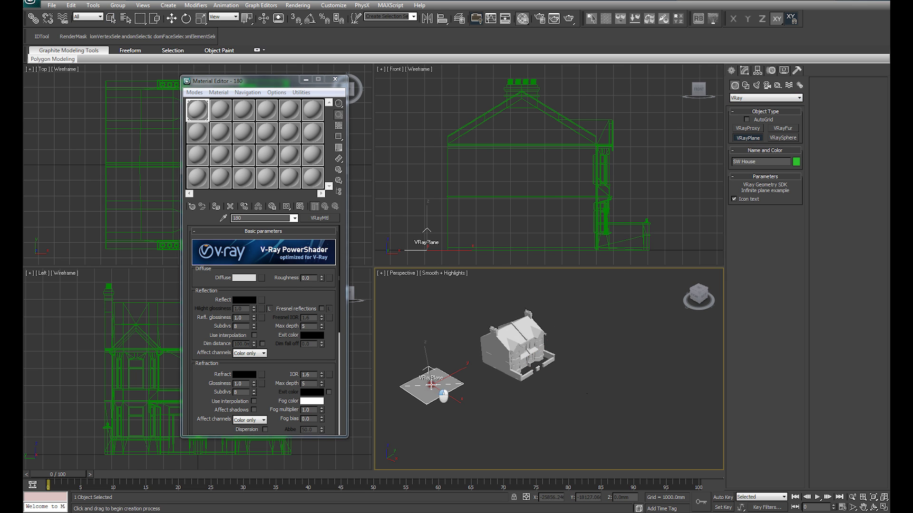
click(216, 206)
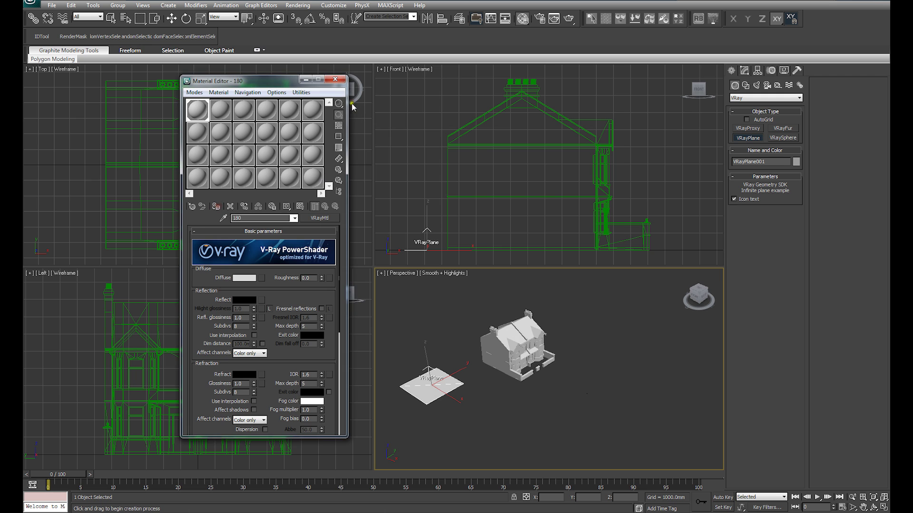
click(335, 80)
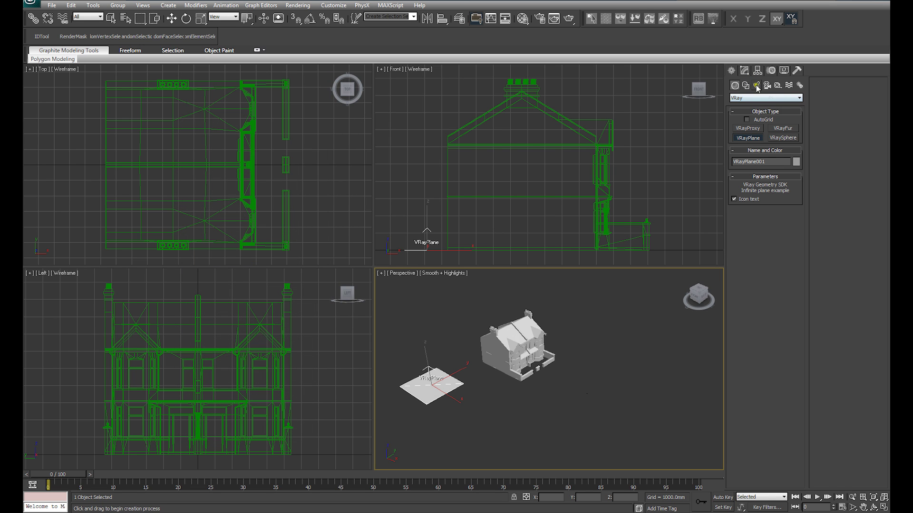
click(756, 86)
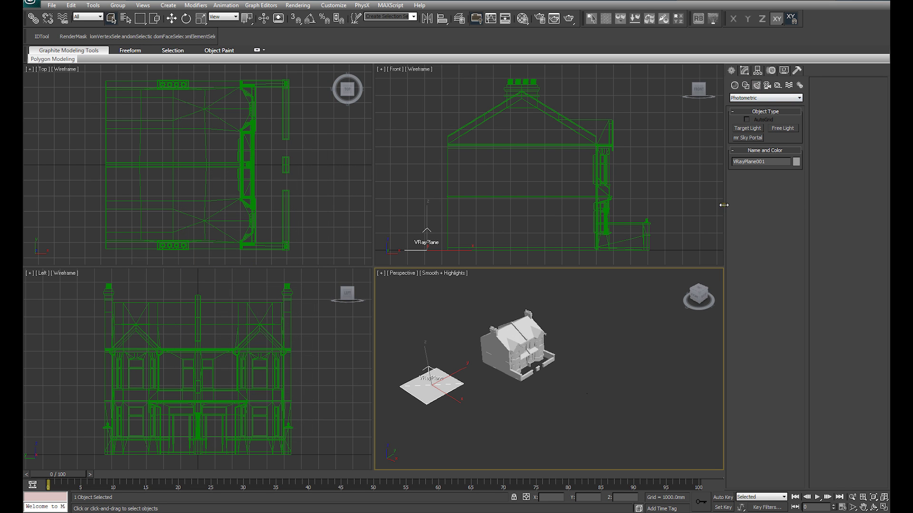
Step: Create a VRayLight in the scene and set its type to Dome
click(765, 98)
click(752, 116)
click(744, 129)
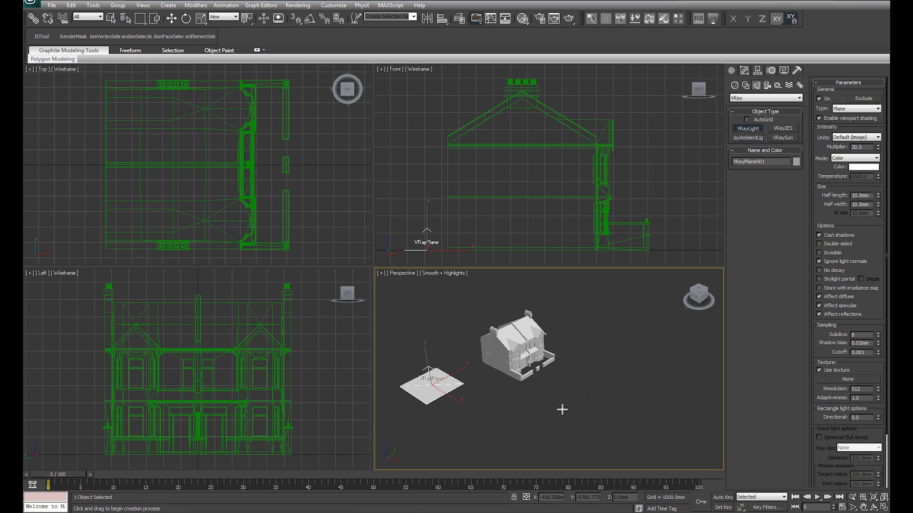
click(586, 392)
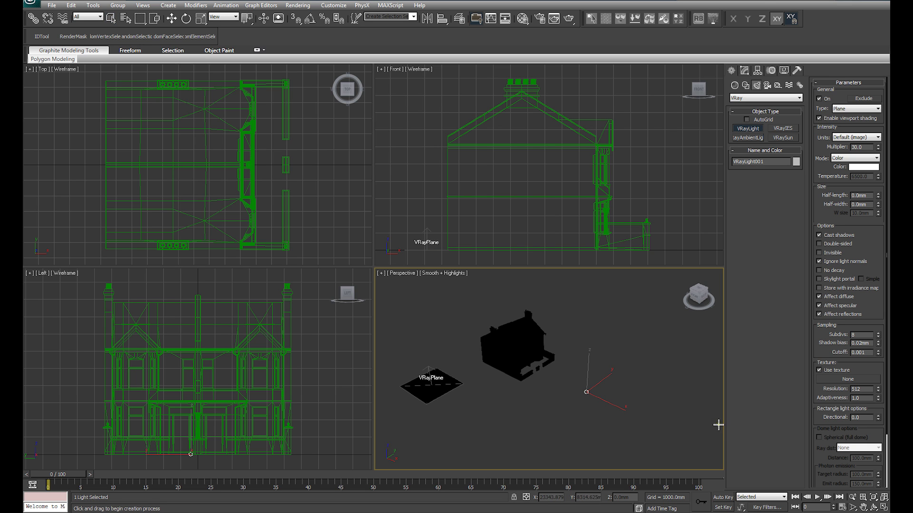
click(858, 110)
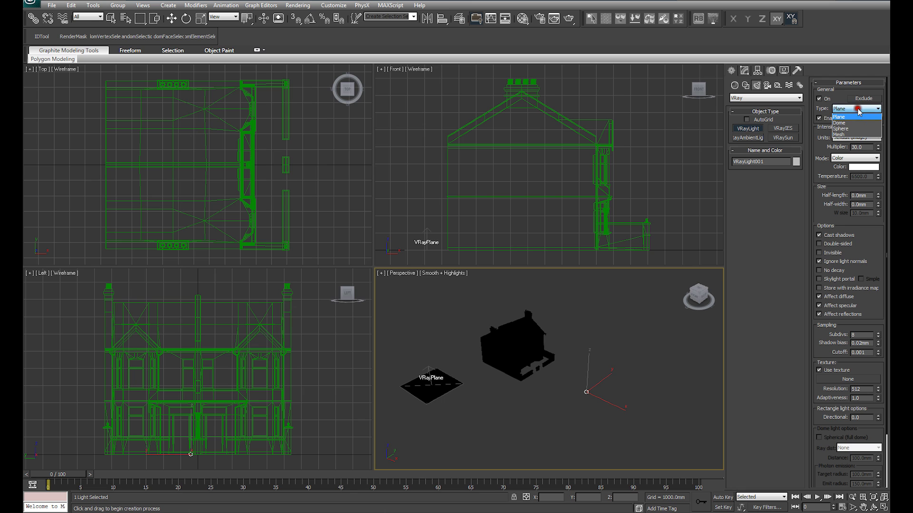
click(850, 123)
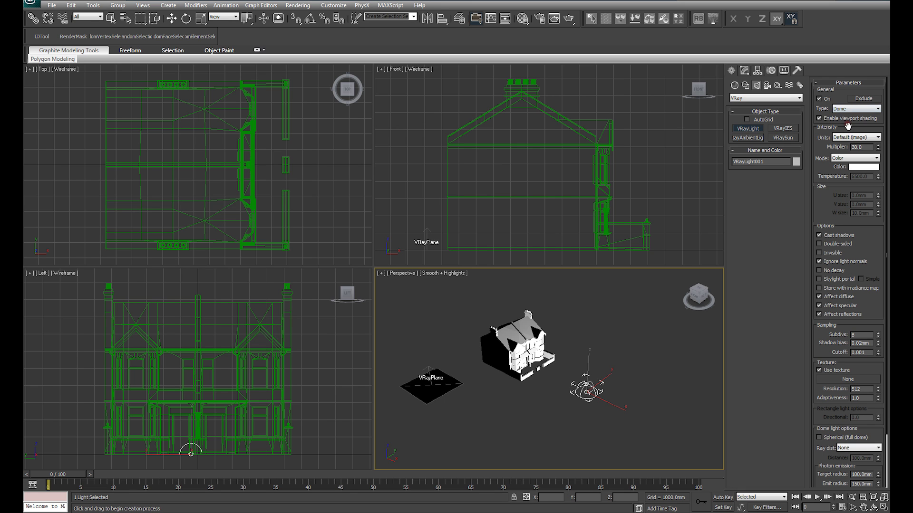
Step: Zero the dome light's X and Y position using Move Type-In
click(173, 20)
right_click(172, 20)
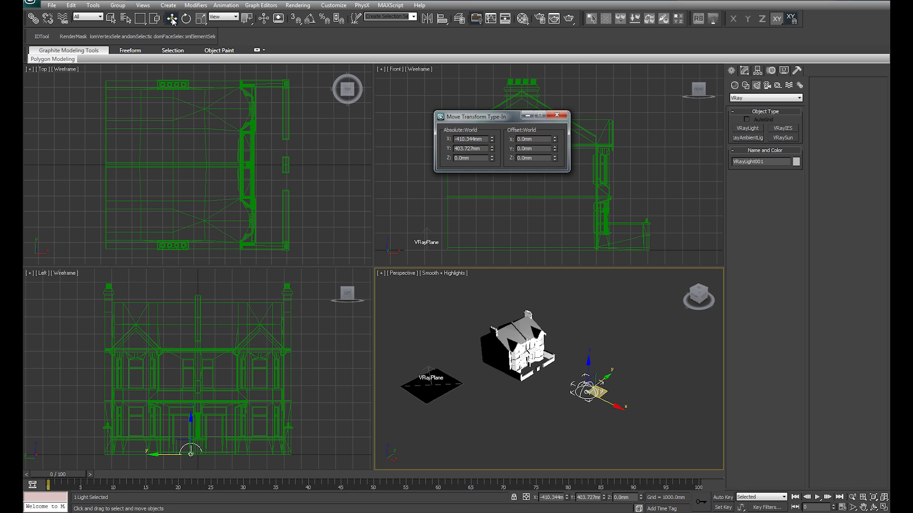
right_click(492, 139)
right_click(492, 148)
click(555, 117)
middle_drag(630, 311, 598, 331)
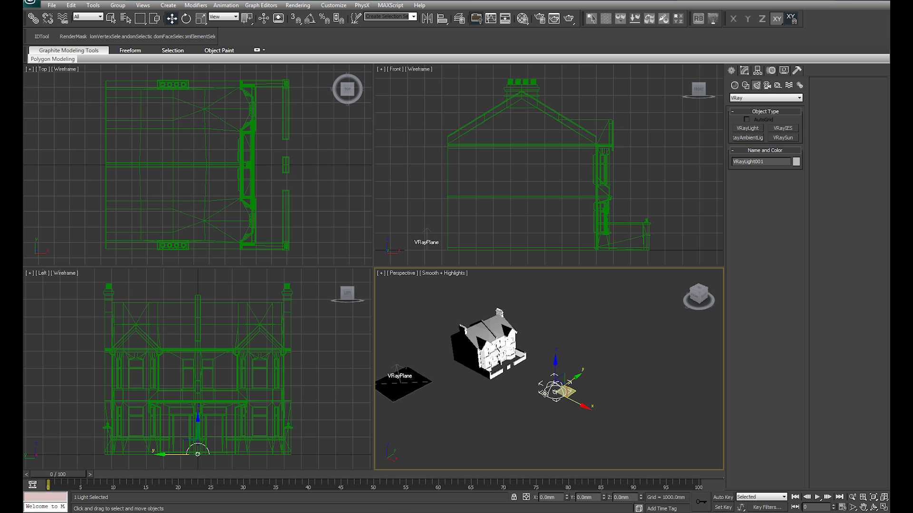
Step: Set the dome light's intensity Multiplier to 1.0
click(744, 71)
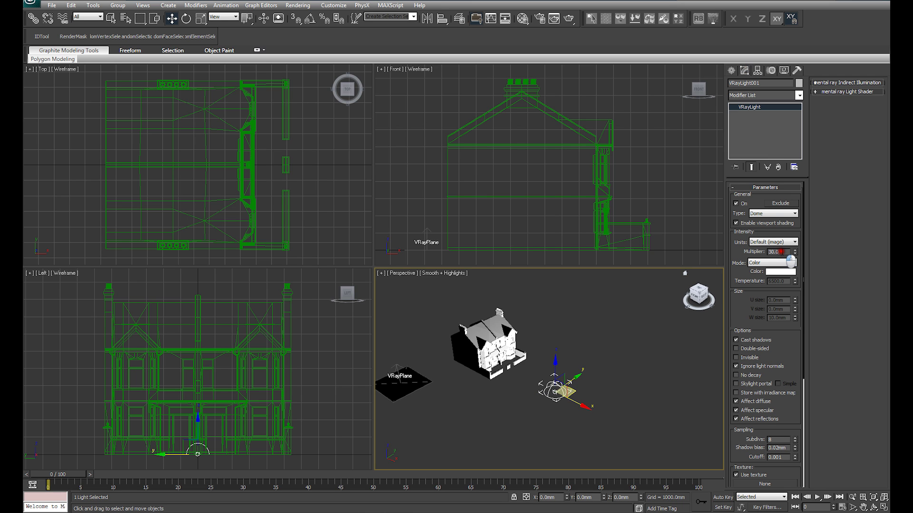
double_click(780, 252)
text(1)
key(Return)
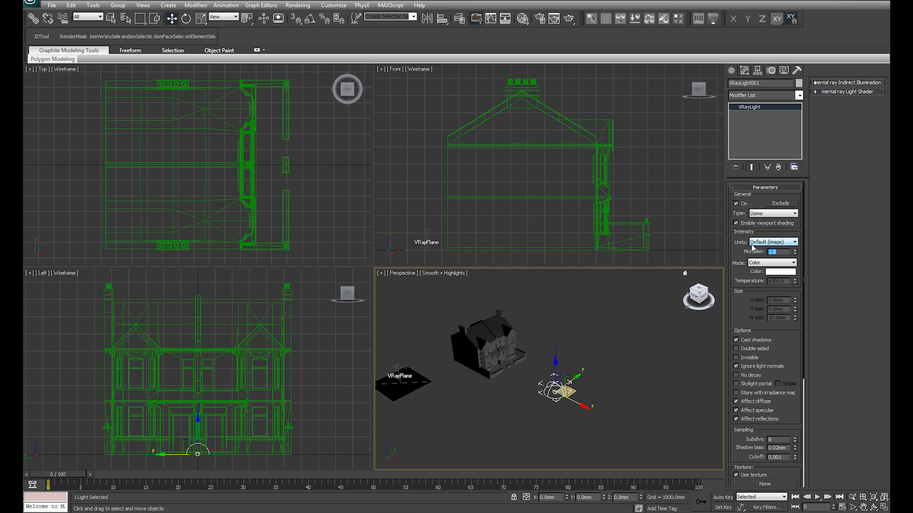
middle_drag(623, 402, 615, 395)
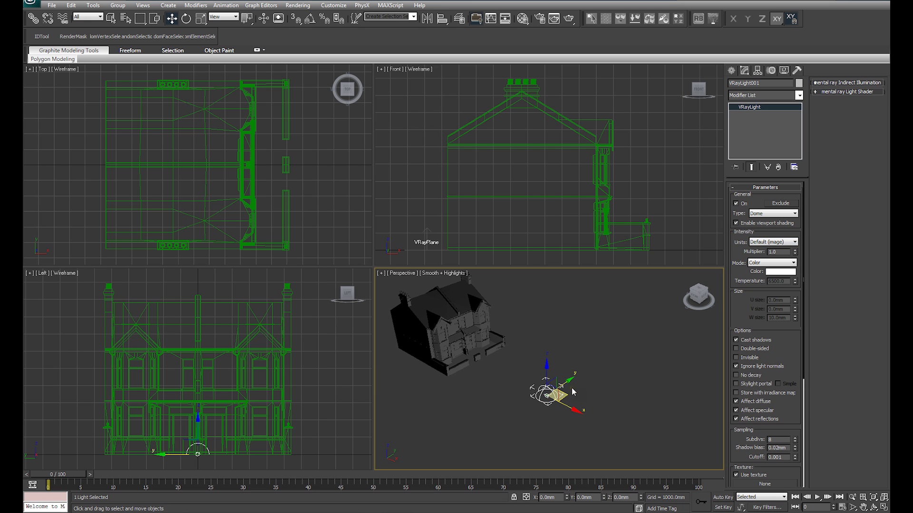
middle_drag(578, 398, 585, 392)
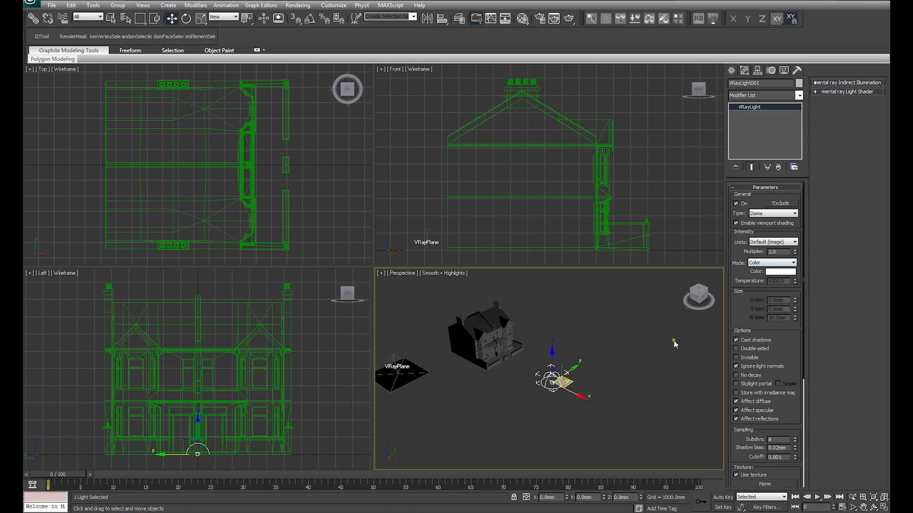
drag(800, 436, 785, 363)
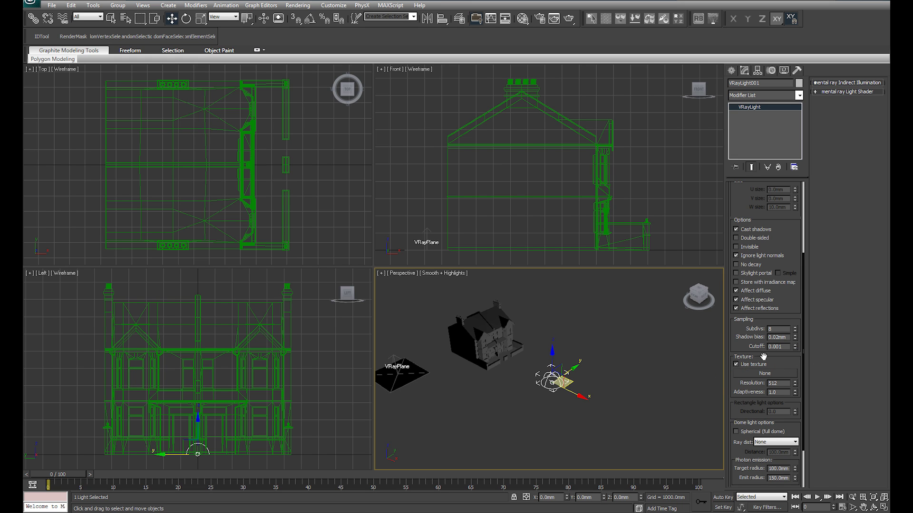
Step: Assign a VRayHDRI map to the dome light's Texture slot from the Map Browser
click(760, 374)
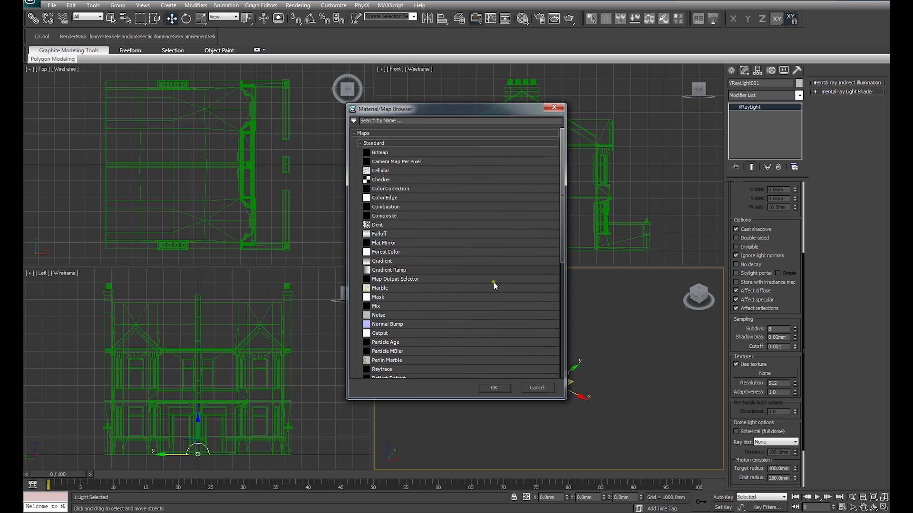
mouse_move(562, 164)
mouse_down()
mouse_move(574, 224)
mouse_move(564, 286)
mouse_up()
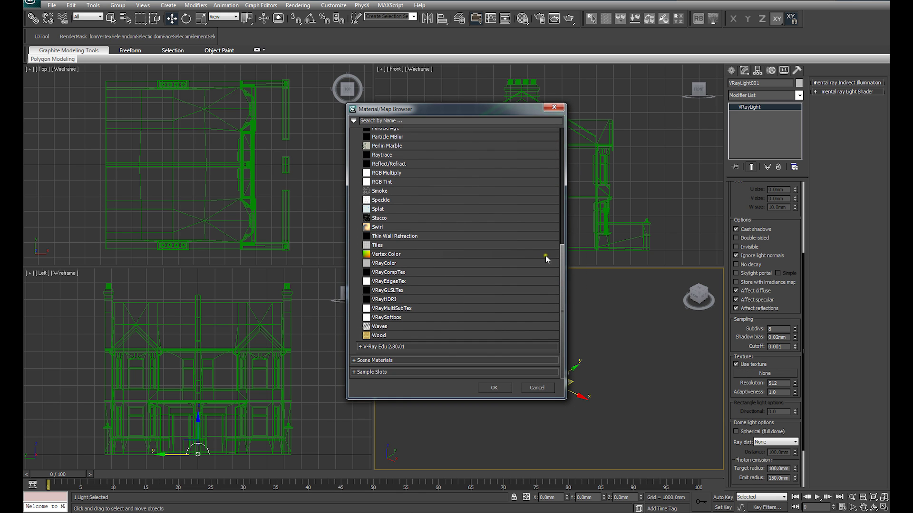
click(391, 300)
click(392, 300)
drag(561, 291, 562, 171)
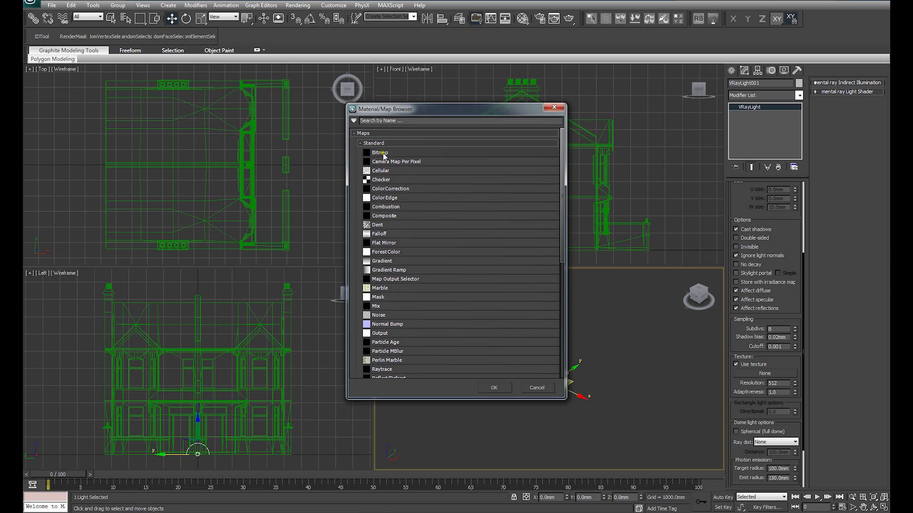
click(545, 162)
drag(562, 160, 555, 297)
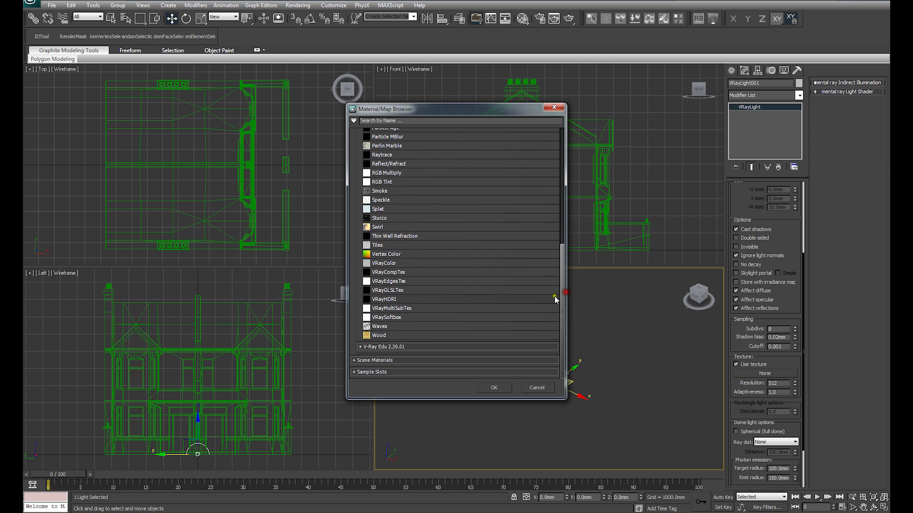
double_click(385, 299)
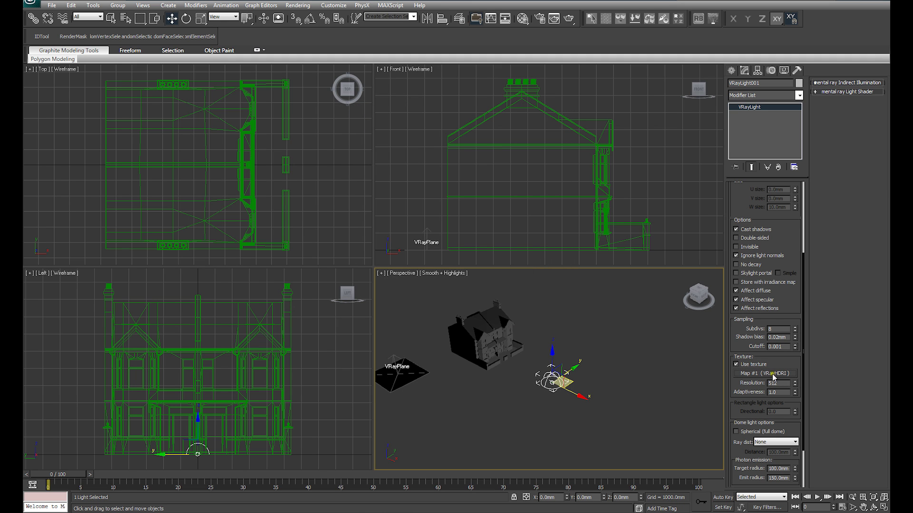
Step: Instance the dome's VRayHDRI Map #1 into the last material slot and browse for its HDR image
click(522, 19)
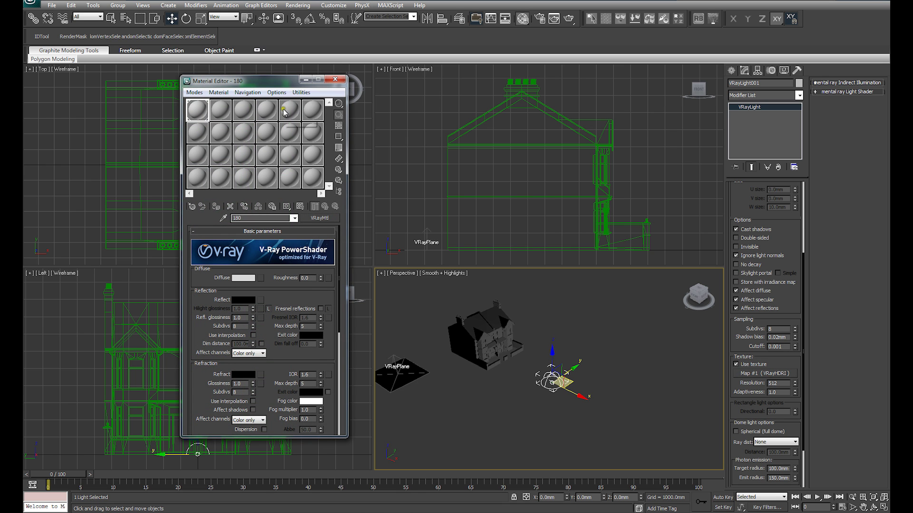
drag(775, 378, 314, 183)
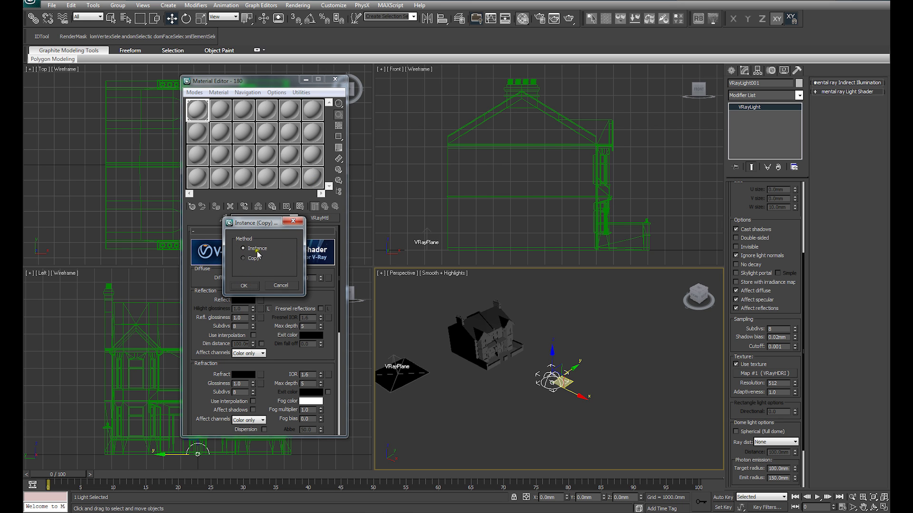
click(249, 286)
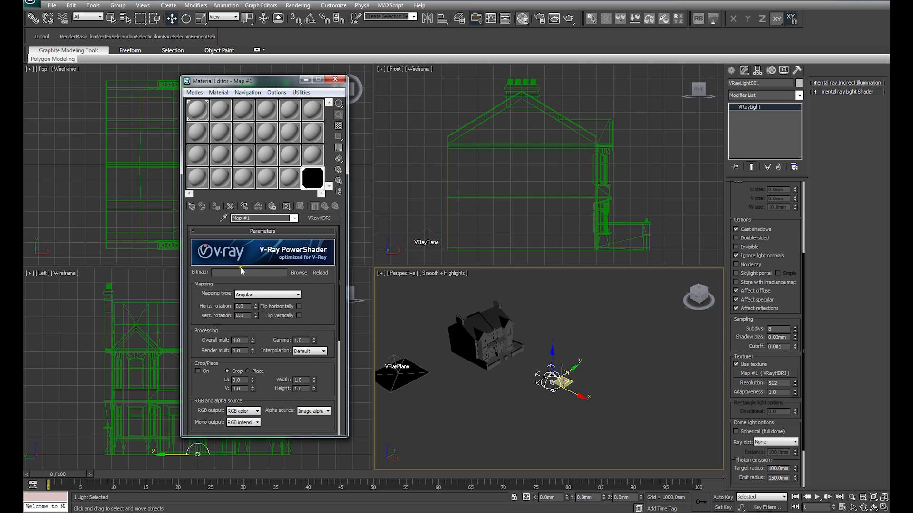
click(292, 274)
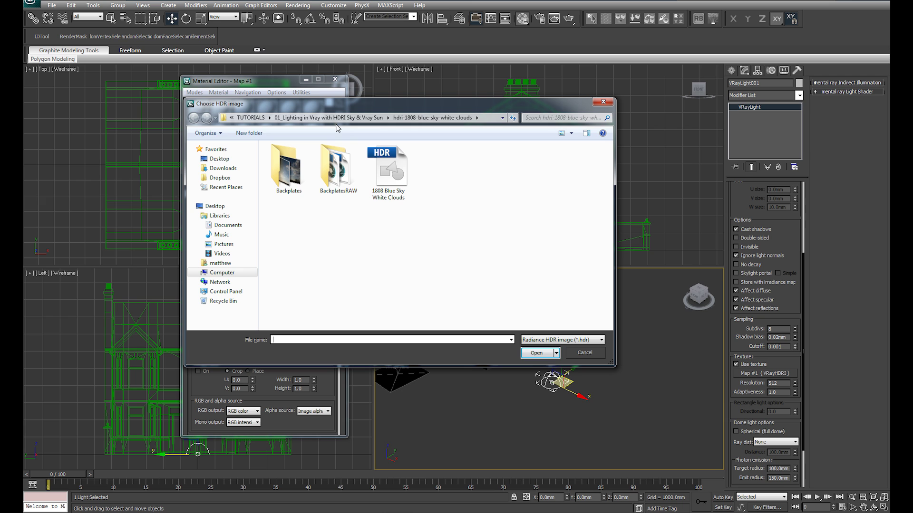
Step: Load the 1808 Blue Sky White Clouds OpenEXR (*.exr) file into the VRayHDRI map
click(546, 340)
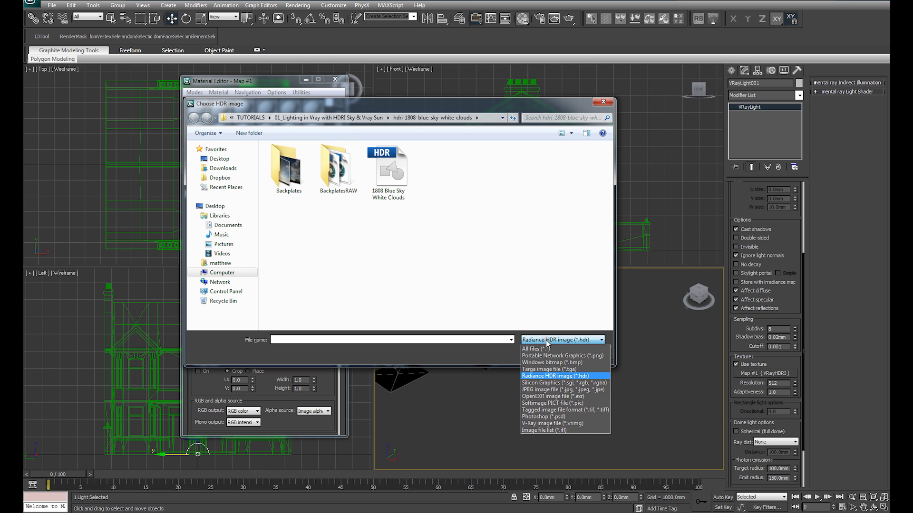
click(544, 396)
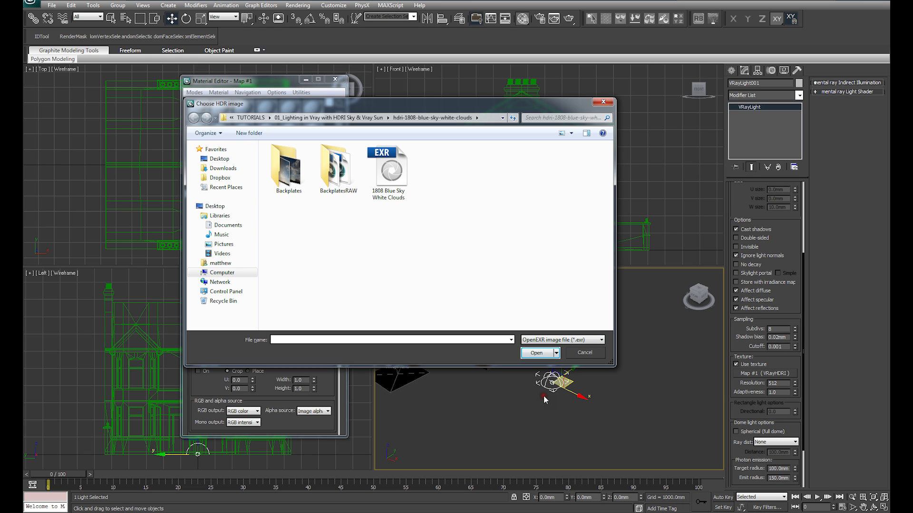
click(390, 174)
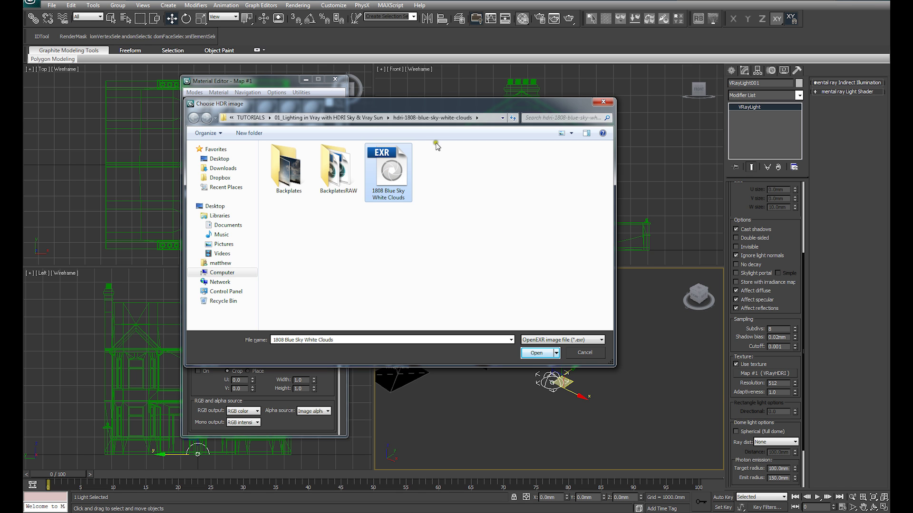
drag(412, 111, 409, 87)
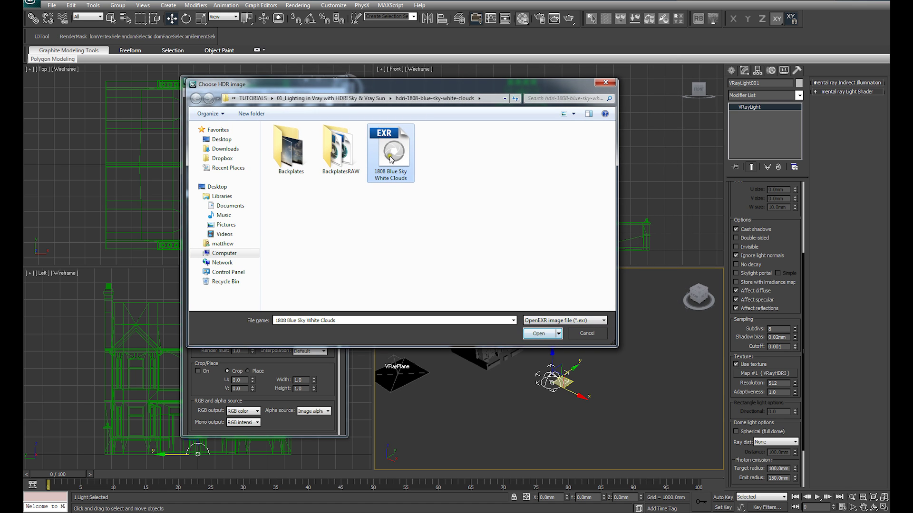
click(538, 334)
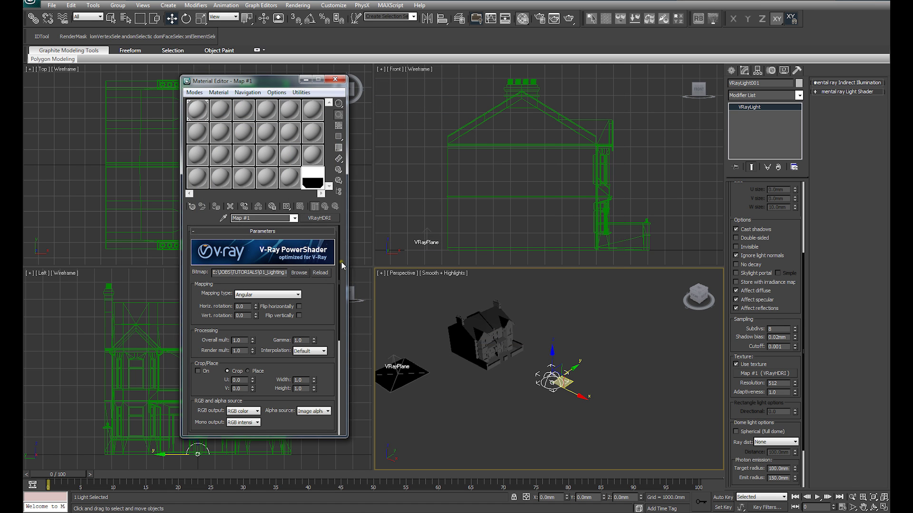
Step: Check the enlarged Map #1 preview and set the HDRI Overall mult to 0.01
double_click(312, 178)
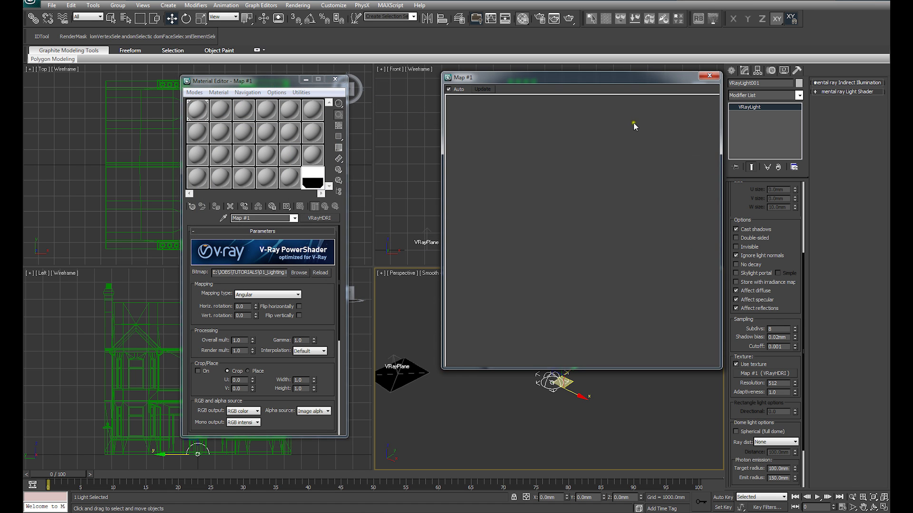
drag(635, 79, 616, 59)
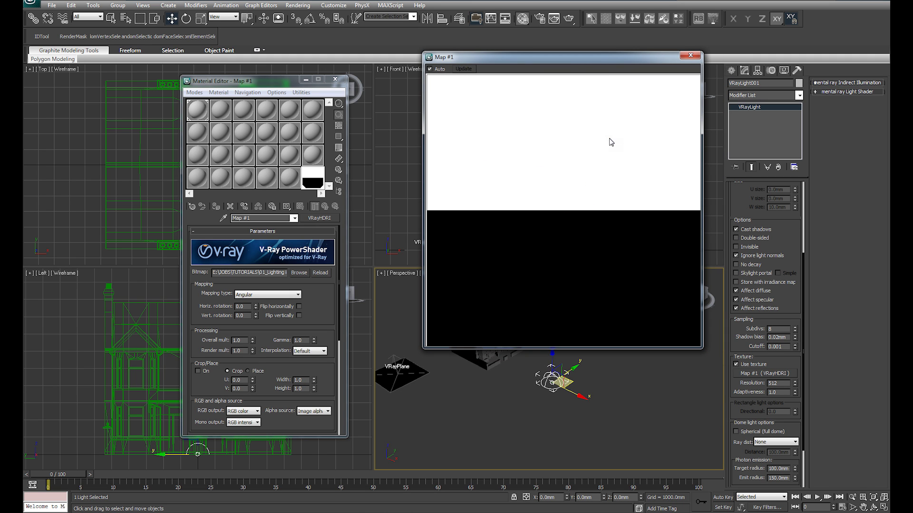
click(690, 56)
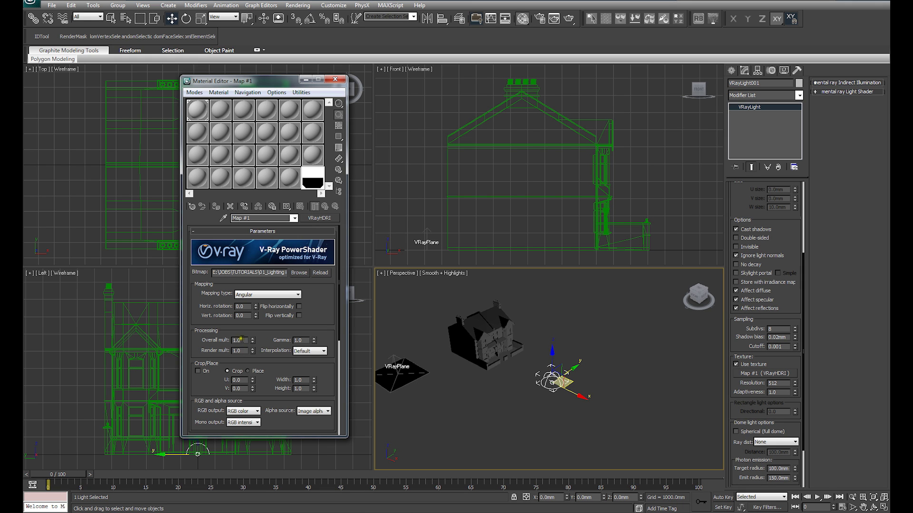
double_click(240, 340)
double_click(312, 179)
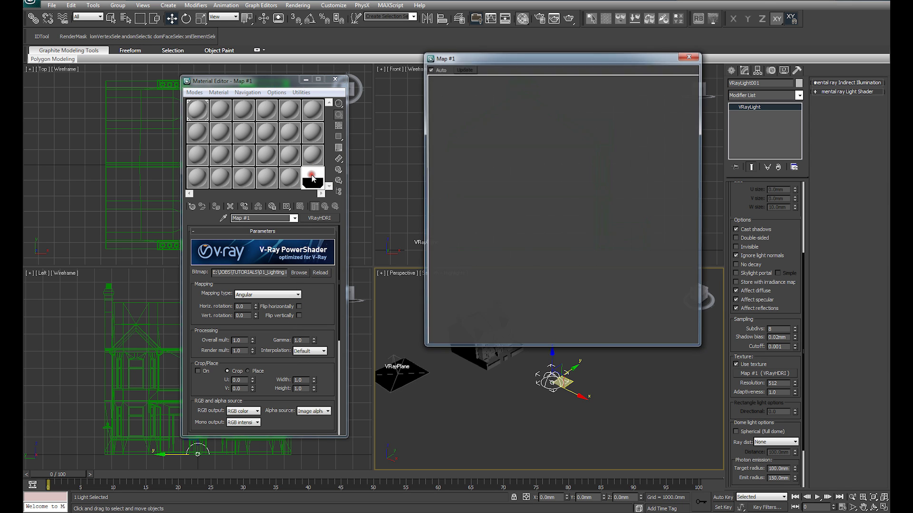
click(689, 57)
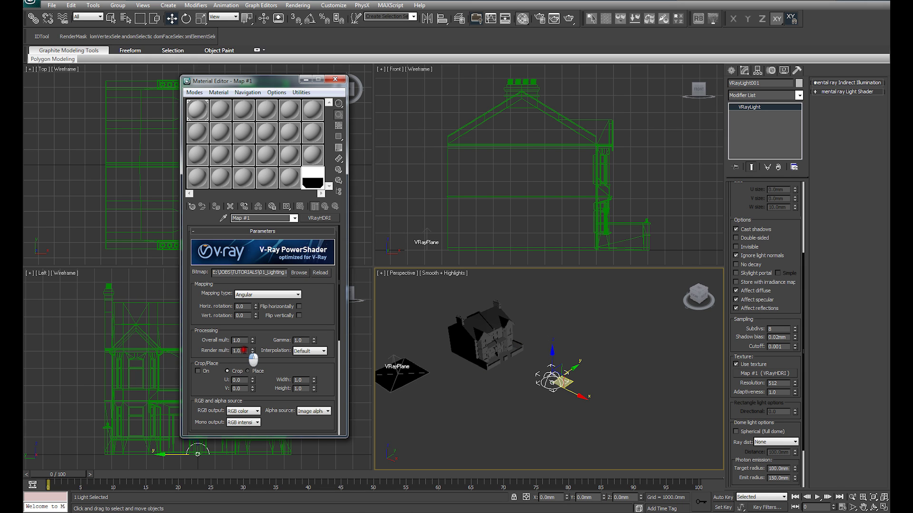
click(242, 340)
drag(244, 341, 220, 339)
text(0.01)
key(Return)
Step: Lower Overall mult to 0.005 and set Render mult to 200.0
double_click(313, 176)
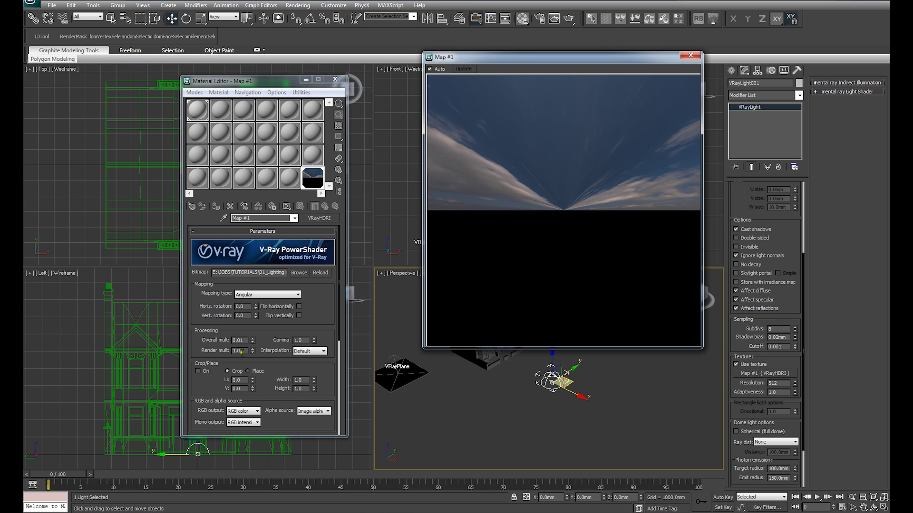
click(244, 341)
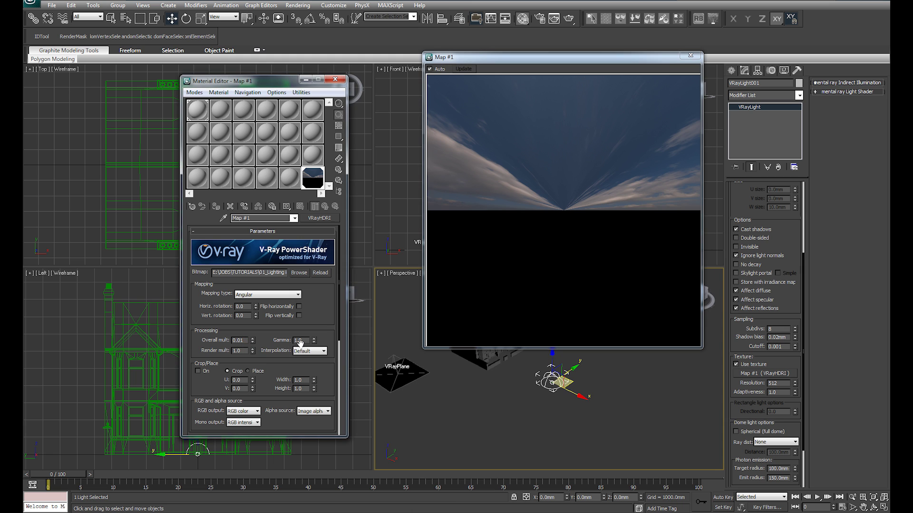
drag(243, 341, 237, 341)
click(253, 341)
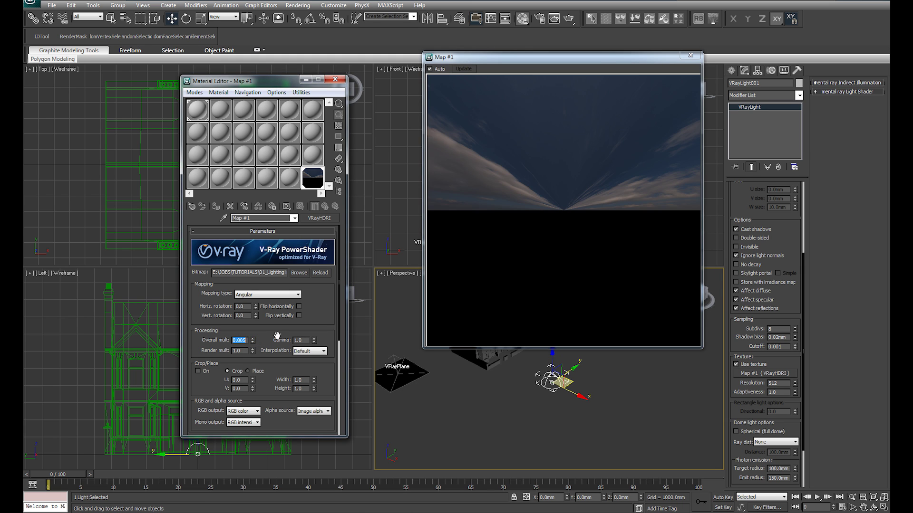
click(262, 345)
double_click(245, 351)
text(200)
key(Return)
click(261, 339)
Step: Switch the VRayHDRI mapping type to Spherical, then close the Map #1 preview and Material Editor
click(270, 295)
click(270, 295)
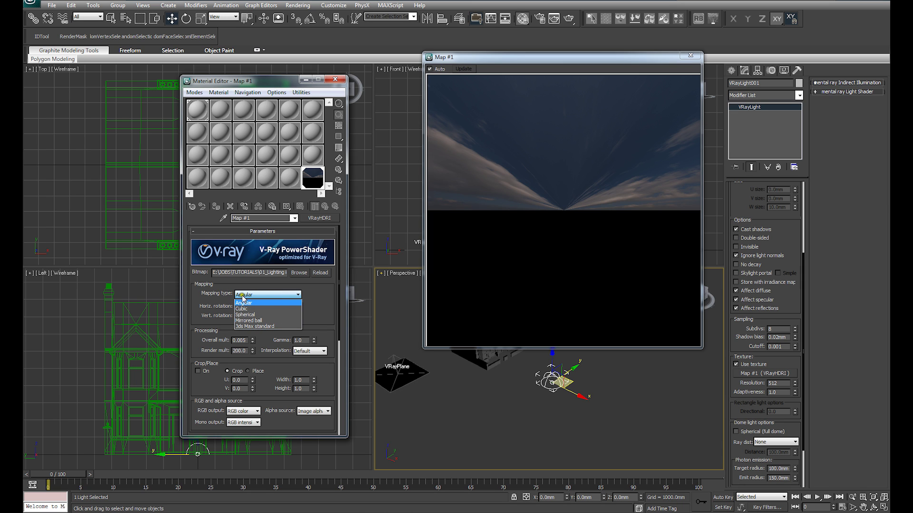
click(254, 316)
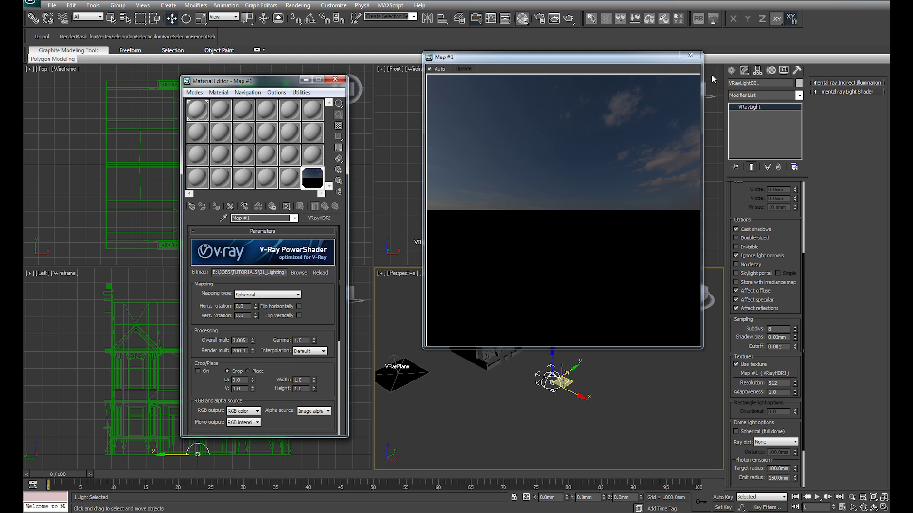
click(690, 56)
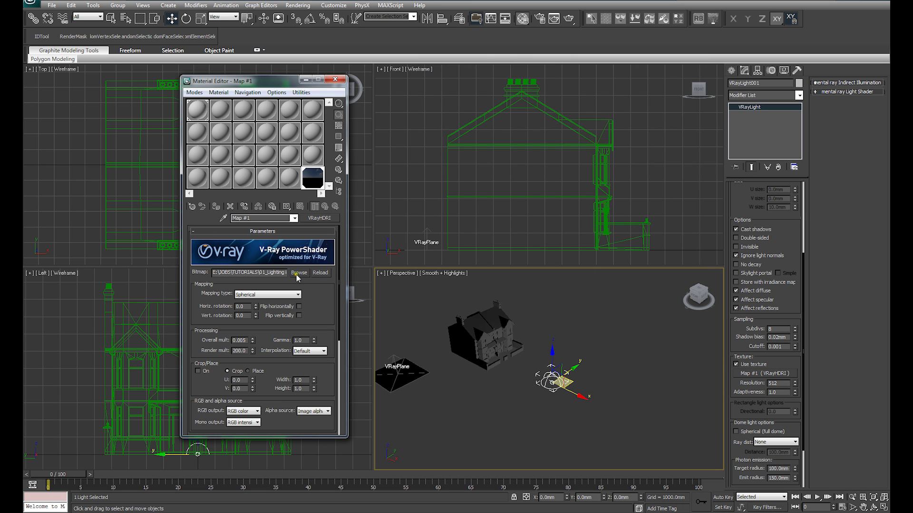
click(335, 81)
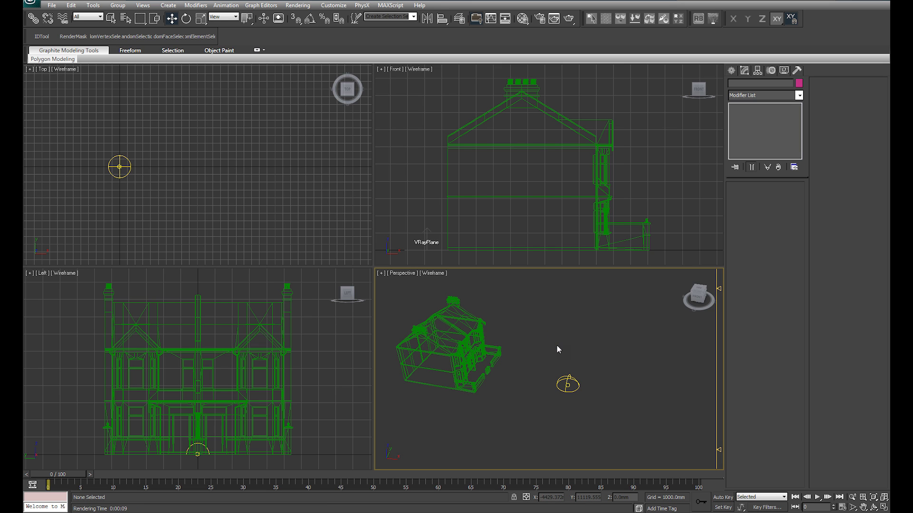
Step: Drop VRayHDRI Map #1 onto the Environment Map slot as an instance
key(m)
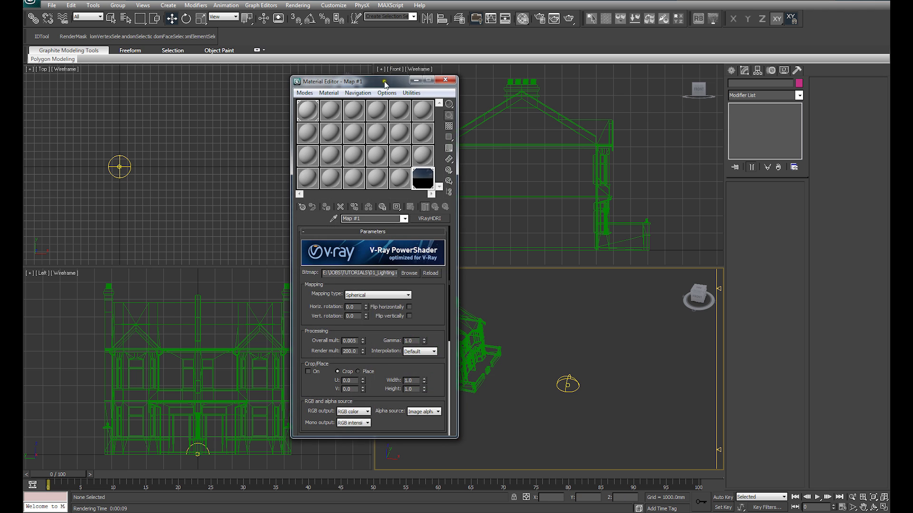
drag(386, 85, 270, 85)
key(8)
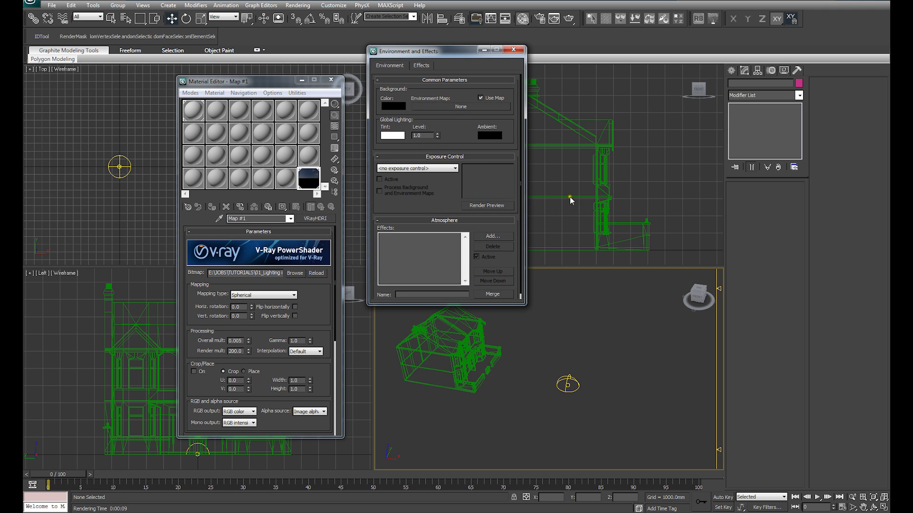
drag(438, 55, 441, 90)
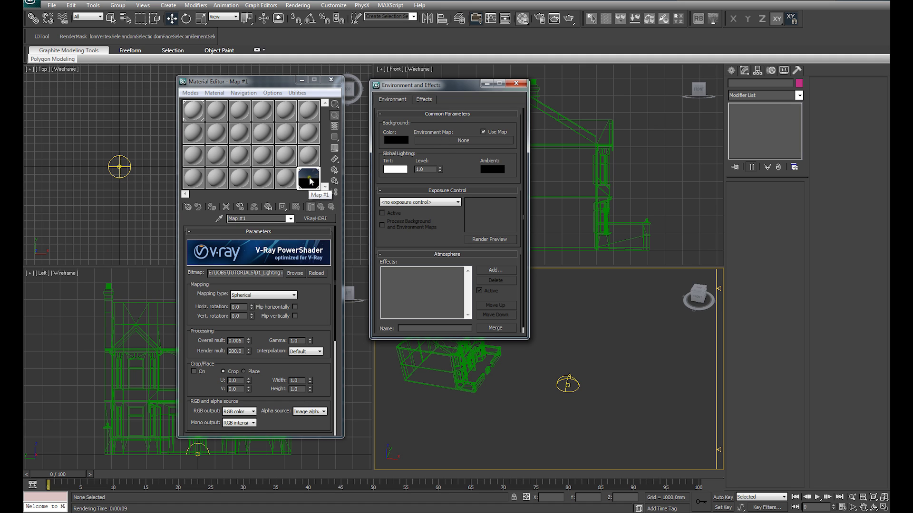
drag(307, 180, 474, 143)
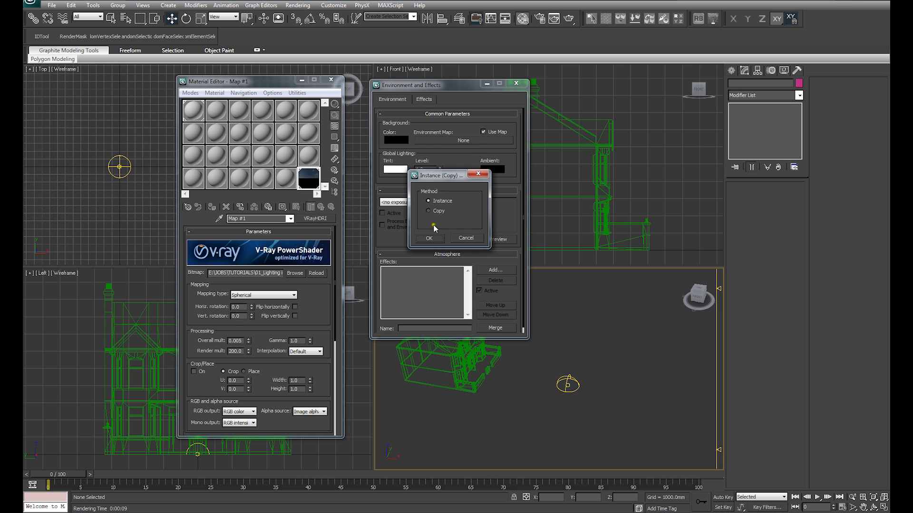
click(431, 235)
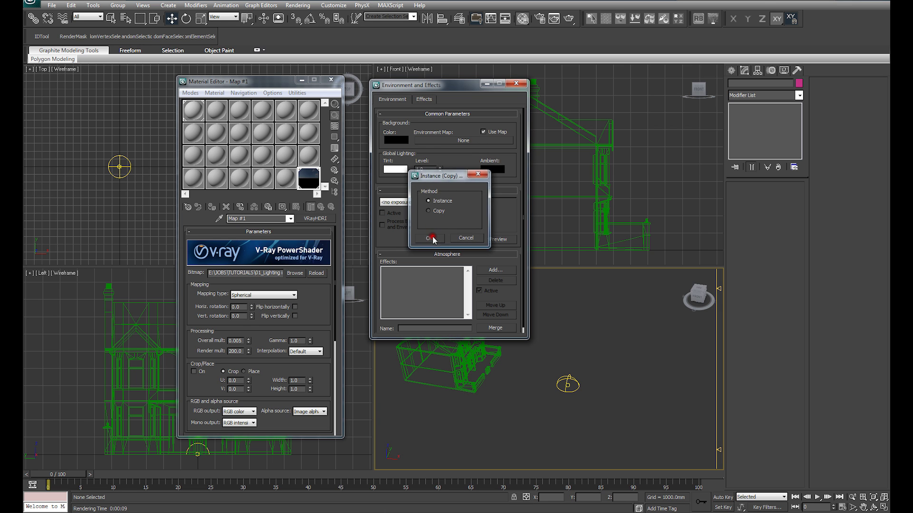
click(515, 83)
right_click(491, 307)
click(468, 295)
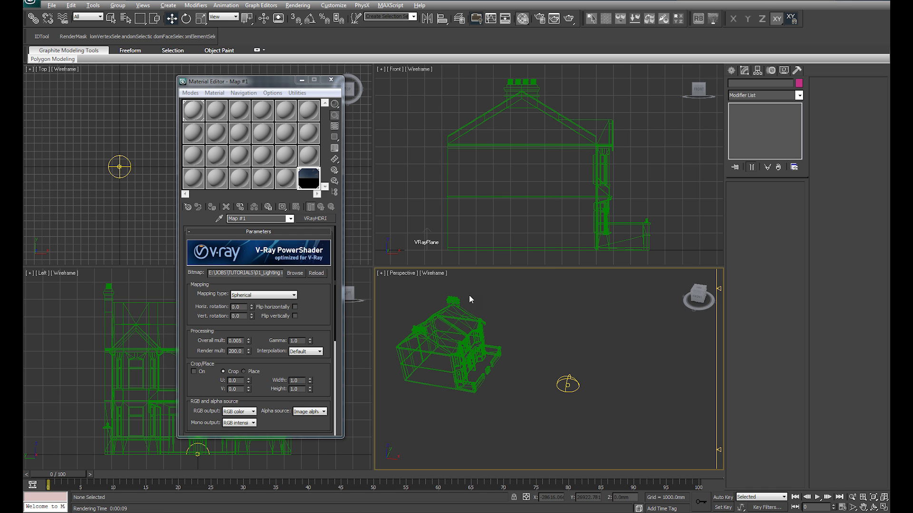
Step: Make the Perspective viewport use and display the environment background
key(alt+b)
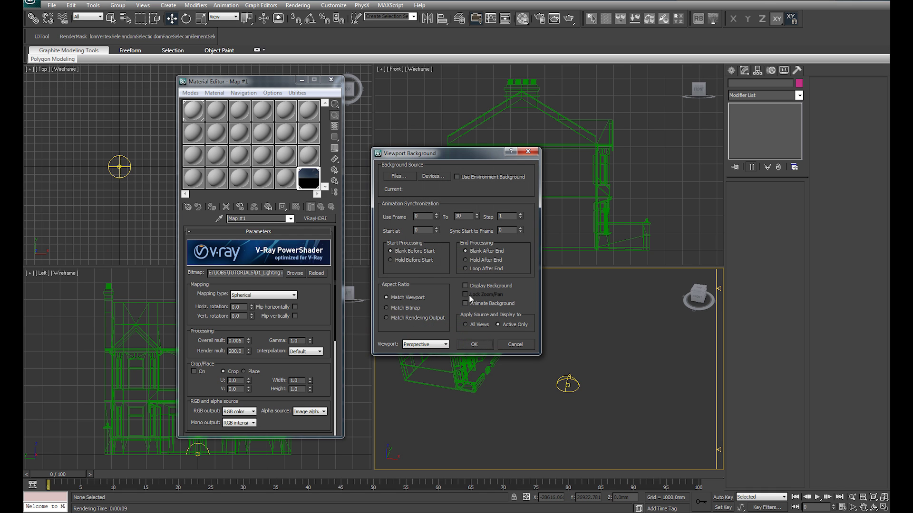
click(456, 177)
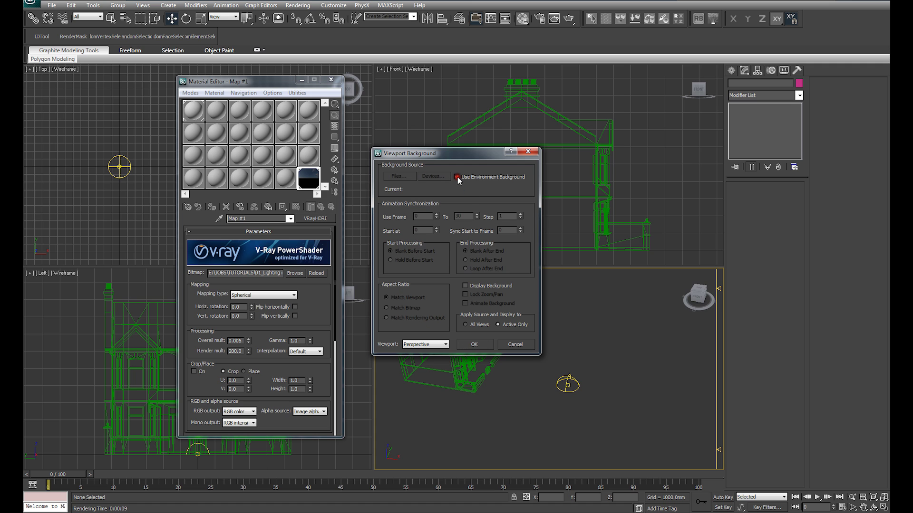
click(465, 286)
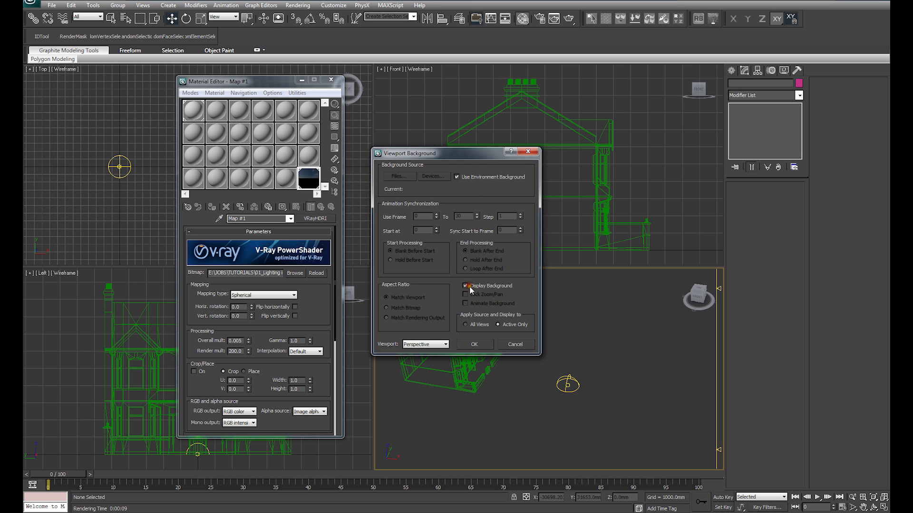
click(474, 344)
Step: Check the sky in the enlarged Perspective view, close the Material Editor, and maximize the Top view
alt+middle_drag(534, 367, 536, 332)
key(alt+w)
drag(260, 83, 571, 83)
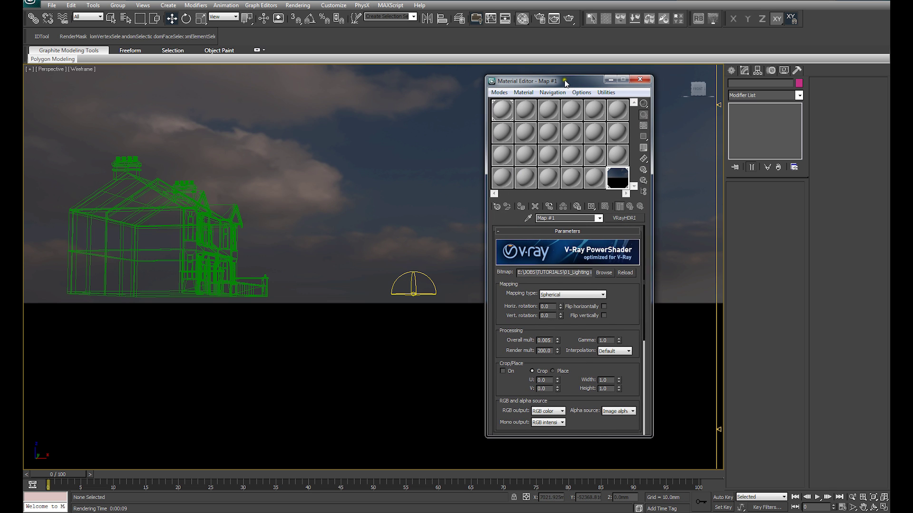
click(642, 79)
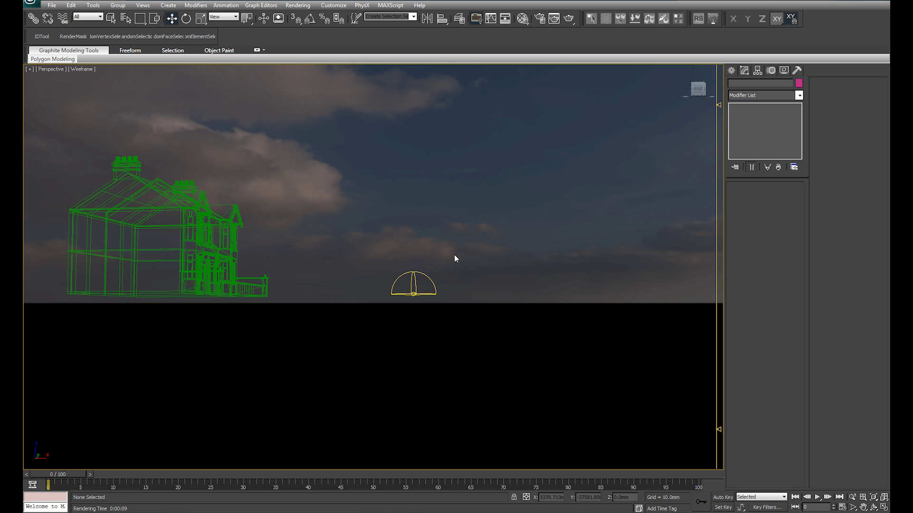
key(alt+w)
middle_drag(216, 199, 275, 213)
key(alt+w)
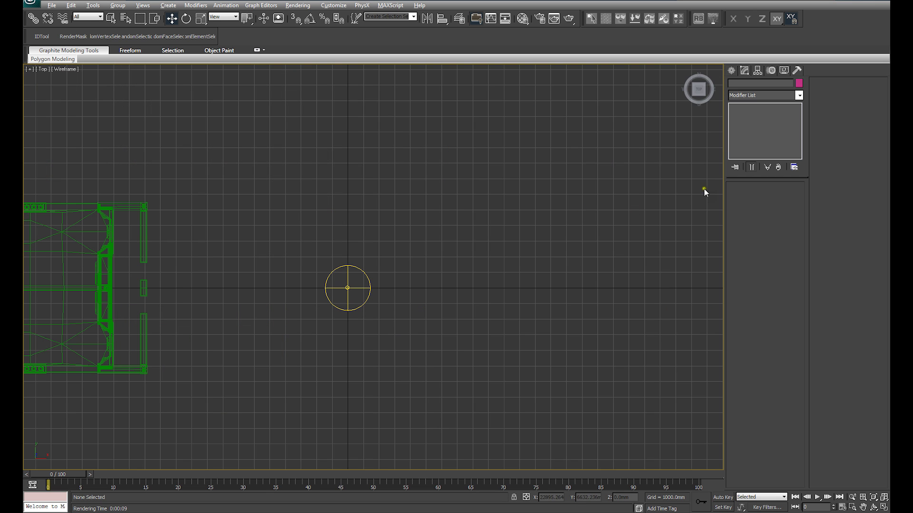
Step: Create a VRayPhysicalCam in the Top view with its target aimed left toward the house
click(732, 71)
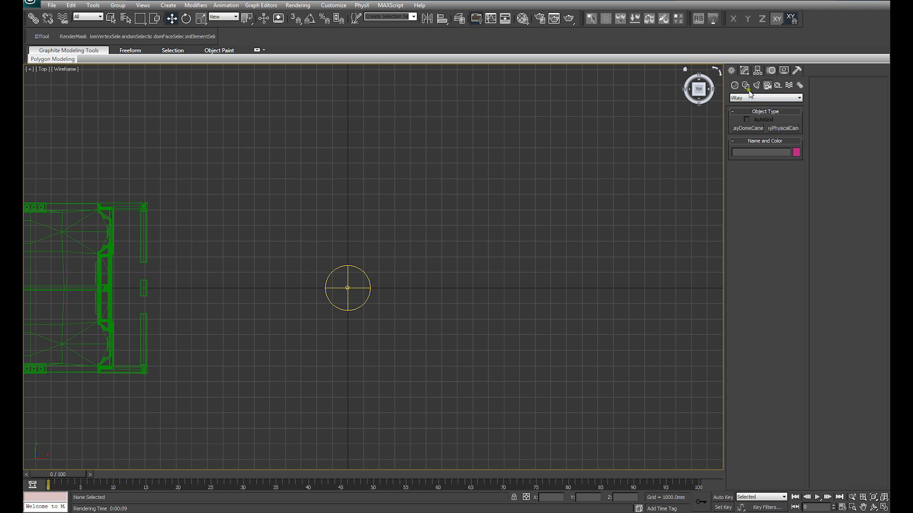
middle_drag(424, 258, 428, 239)
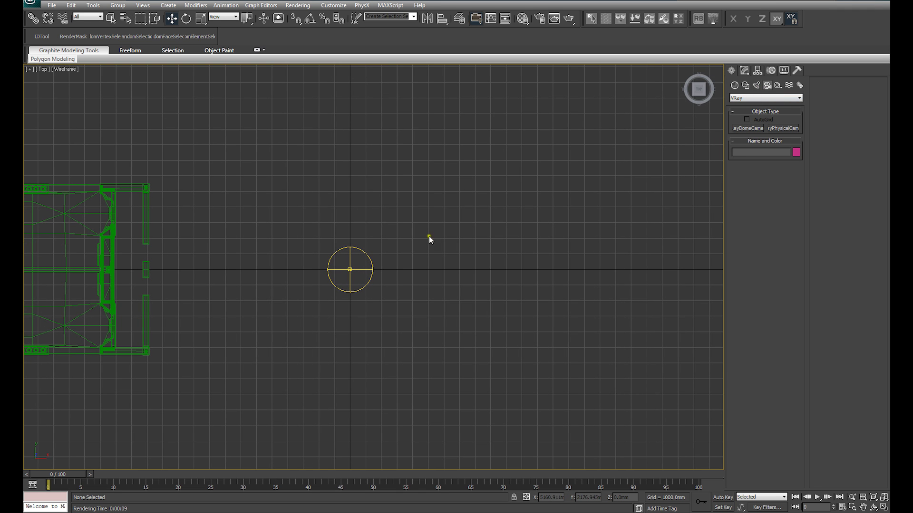
click(768, 97)
click(766, 99)
click(783, 129)
click(558, 269)
drag(557, 269, 294, 269)
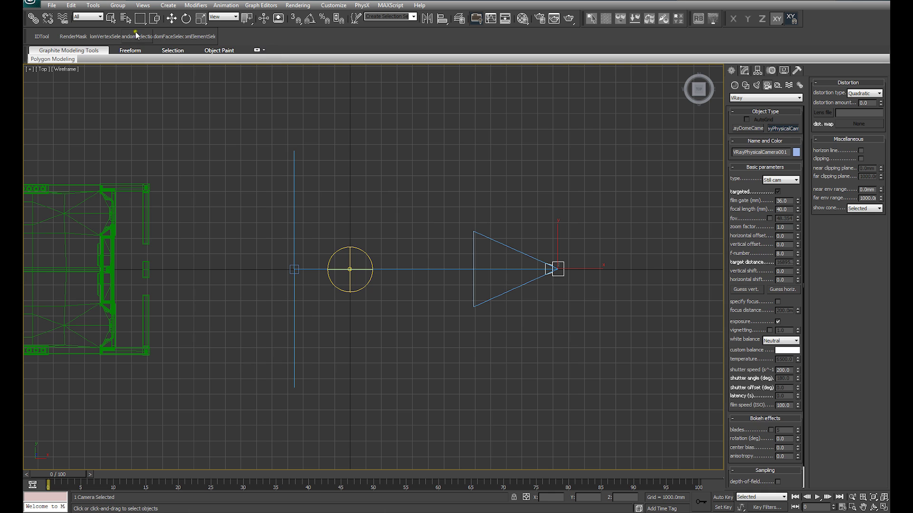
Step: Zero the camera target's Y position, then reselect the camera
right_click(172, 19)
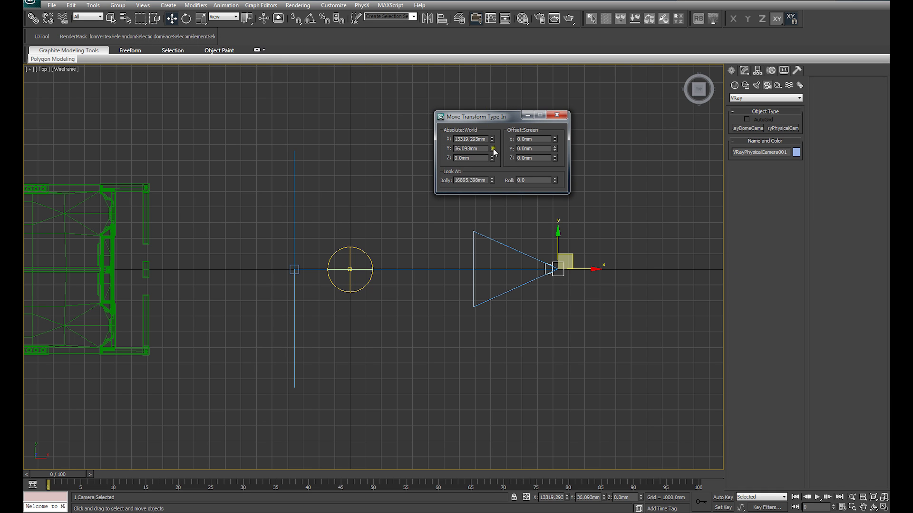
click(557, 114)
click(291, 272)
click(291, 272)
right_click(172, 19)
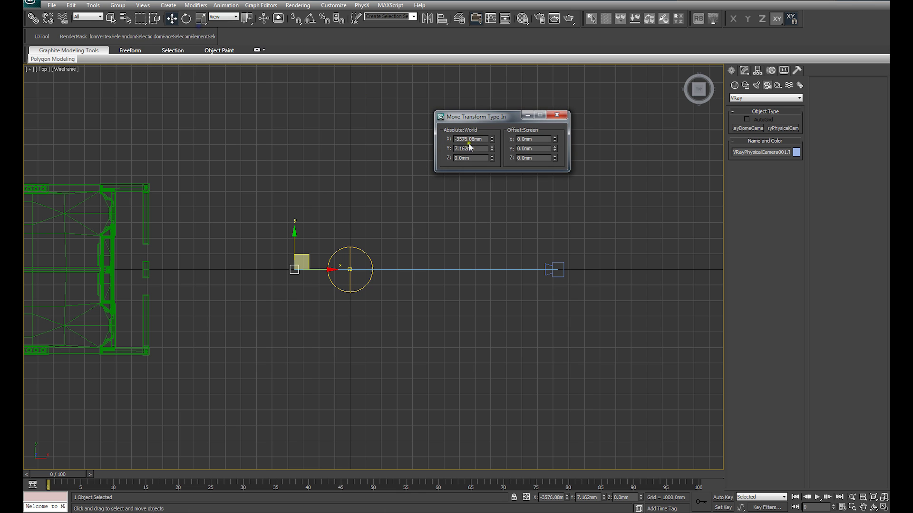
right_click(492, 151)
click(557, 114)
click(564, 270)
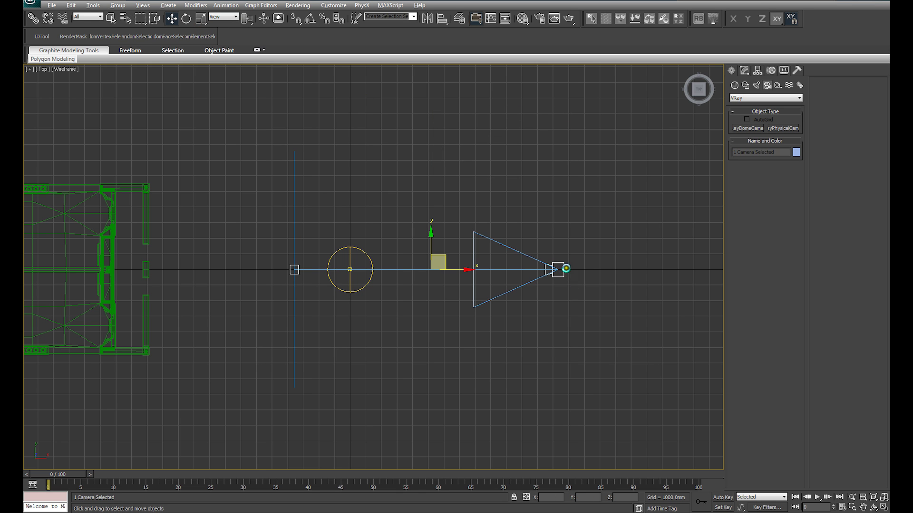
Step: Raise the camera by an 1800 mm Z offset using exact move entry
key(alt+w)
right_click(438, 312)
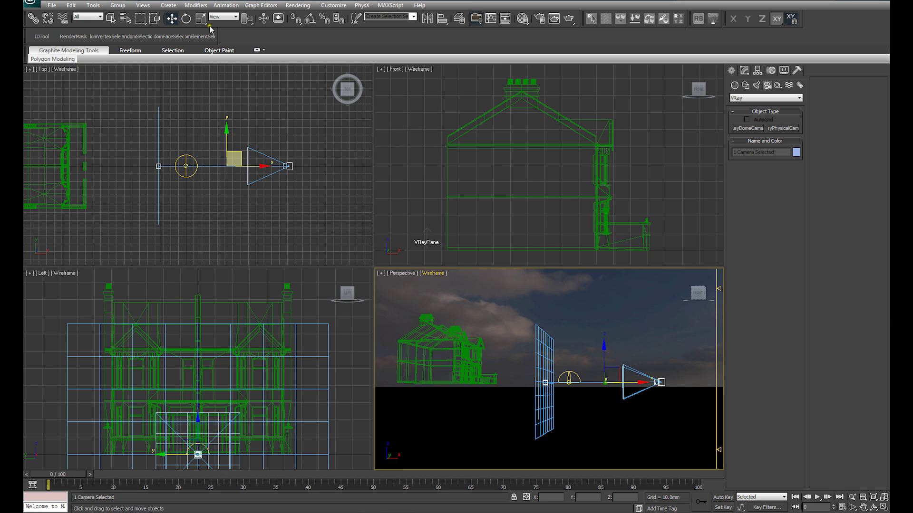
right_click(172, 18)
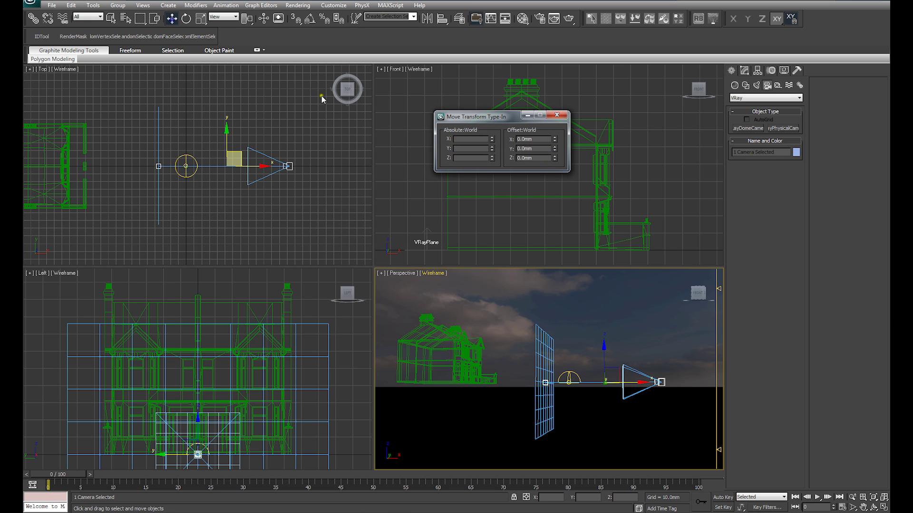
double_click(536, 158)
text(1800)
key(Return)
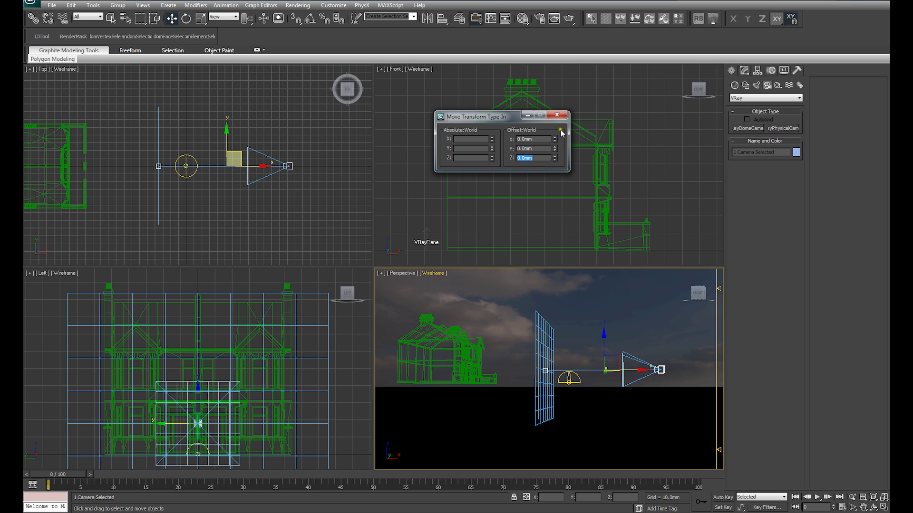
click(556, 115)
click(495, 295)
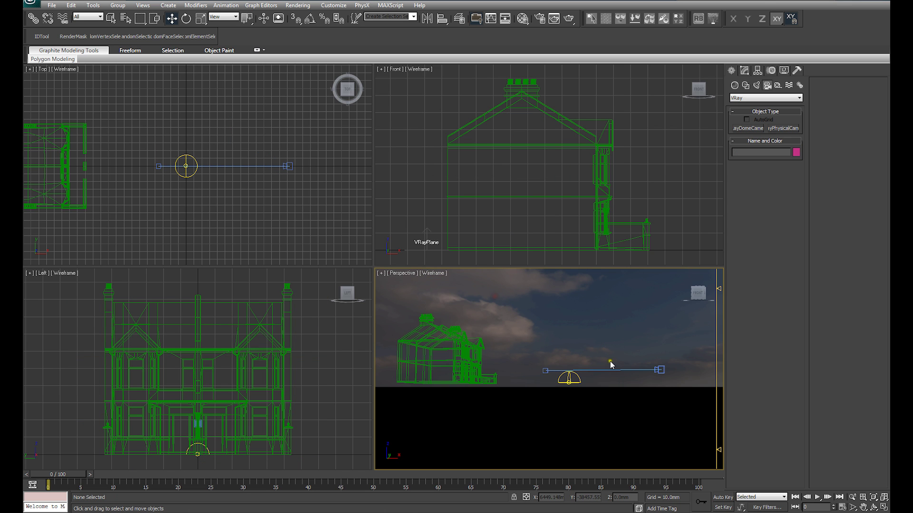
Step: Show the camera view with safe frames, maximize it, and dolly in on the house
key(c)
right_click(414, 303)
click(408, 274)
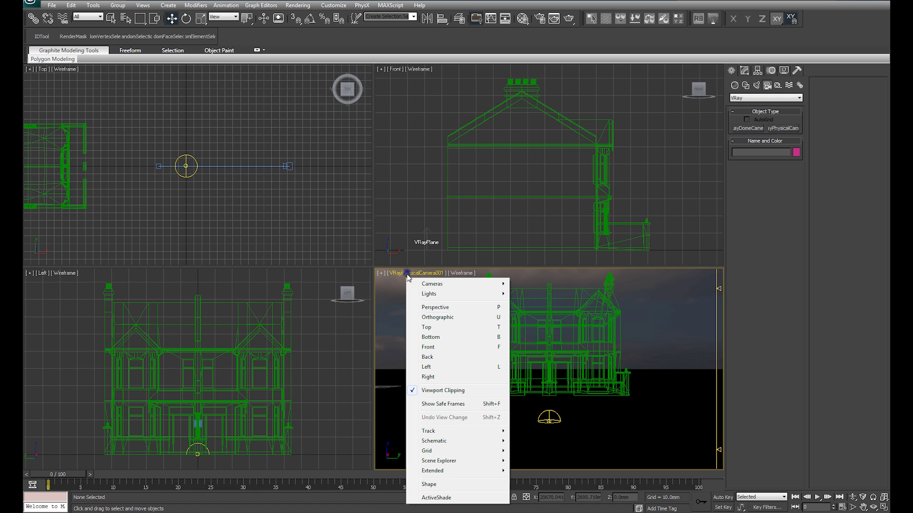
click(441, 404)
key(alt+w)
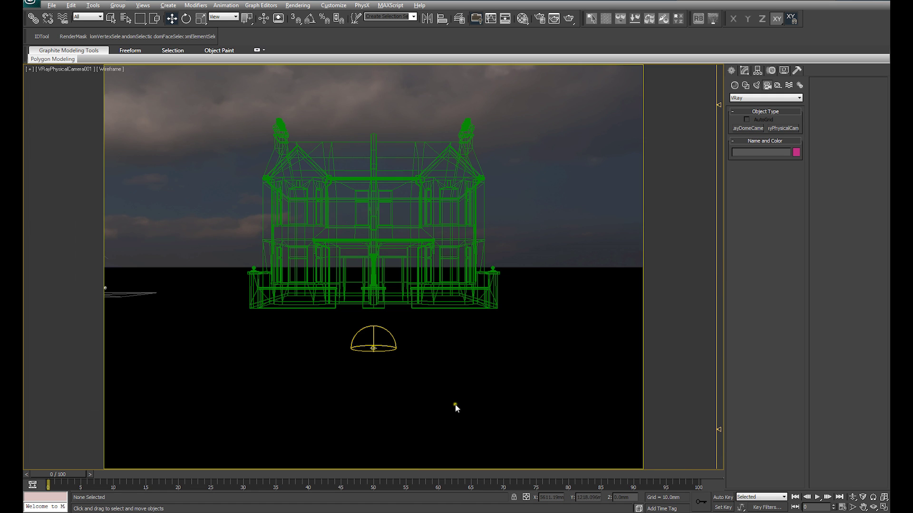
drag(418, 304, 418, 269)
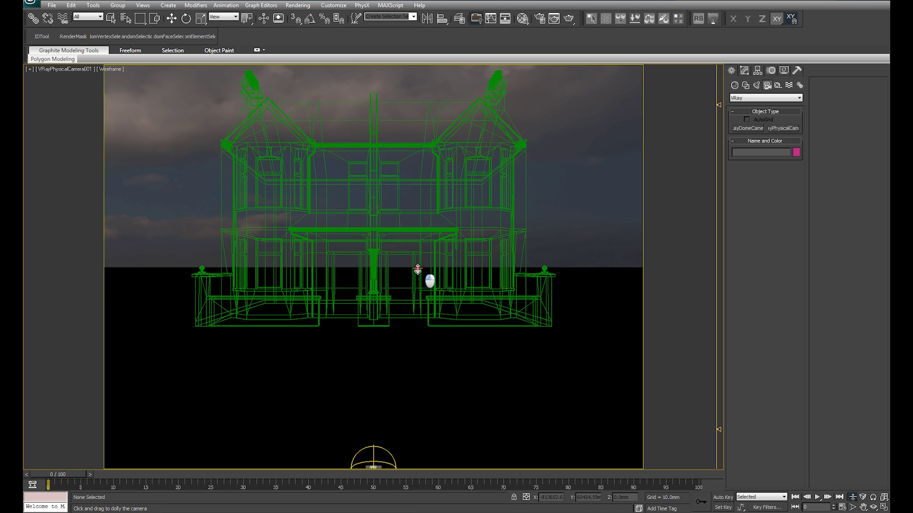
key(w)
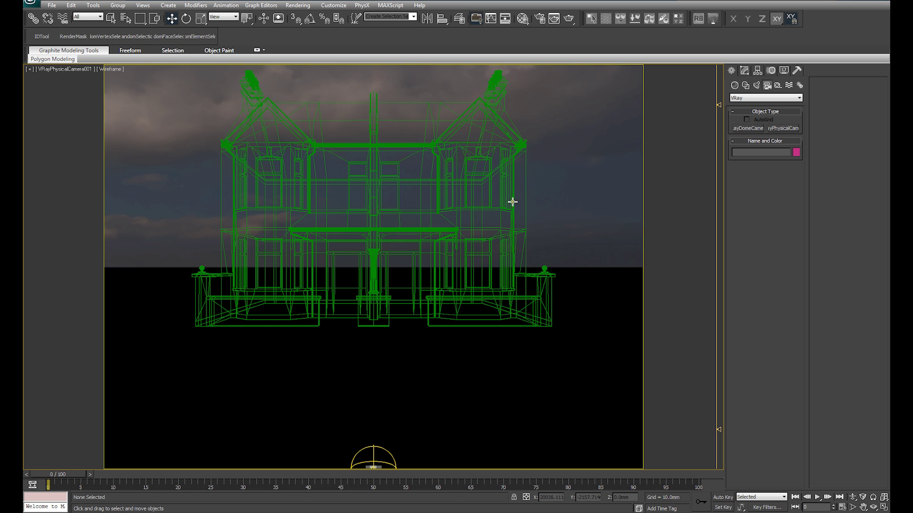
click(41, 71)
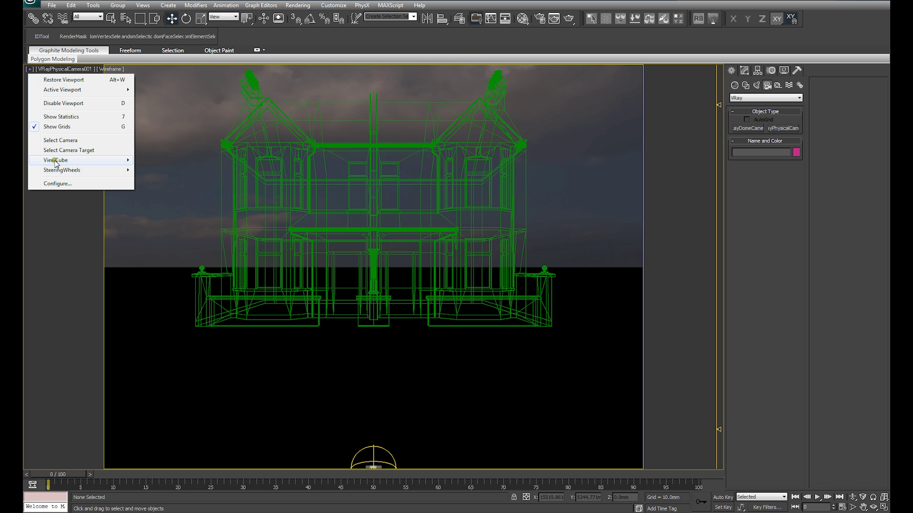
click(43, 138)
click(745, 71)
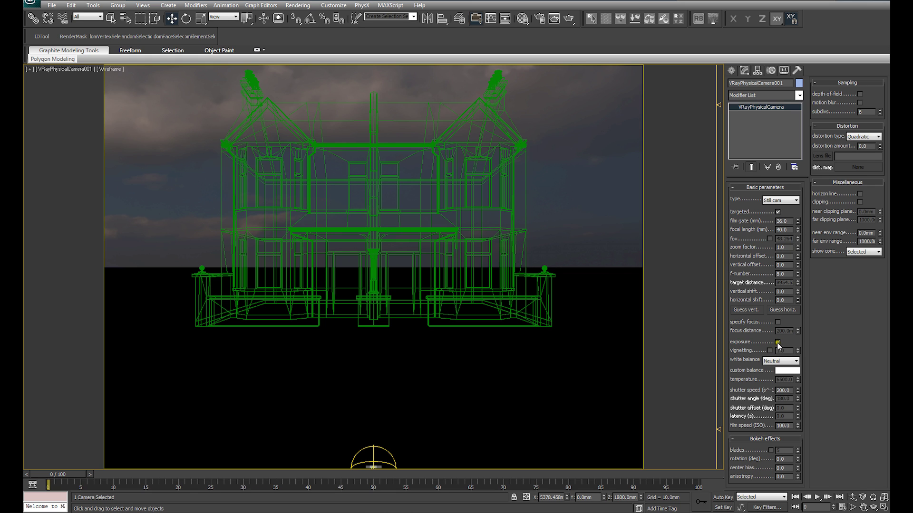
click(770, 351)
click(769, 350)
click(773, 361)
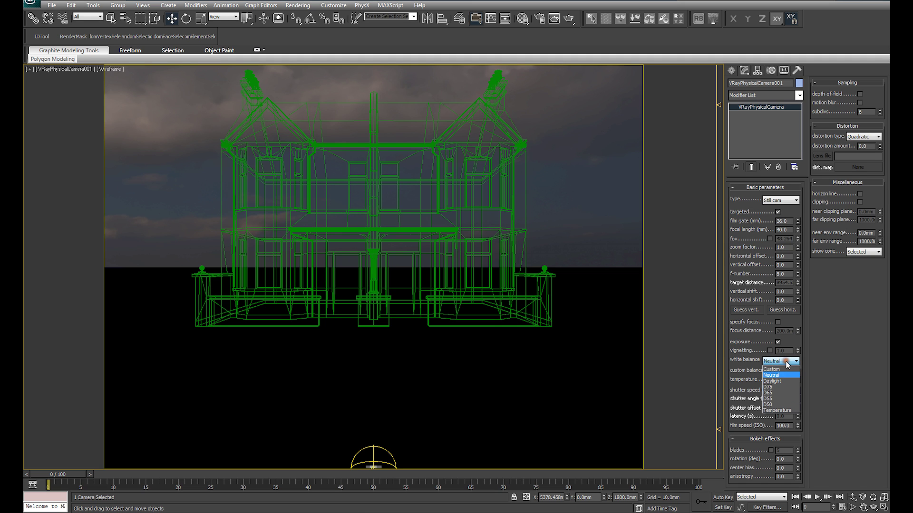
click(775, 388)
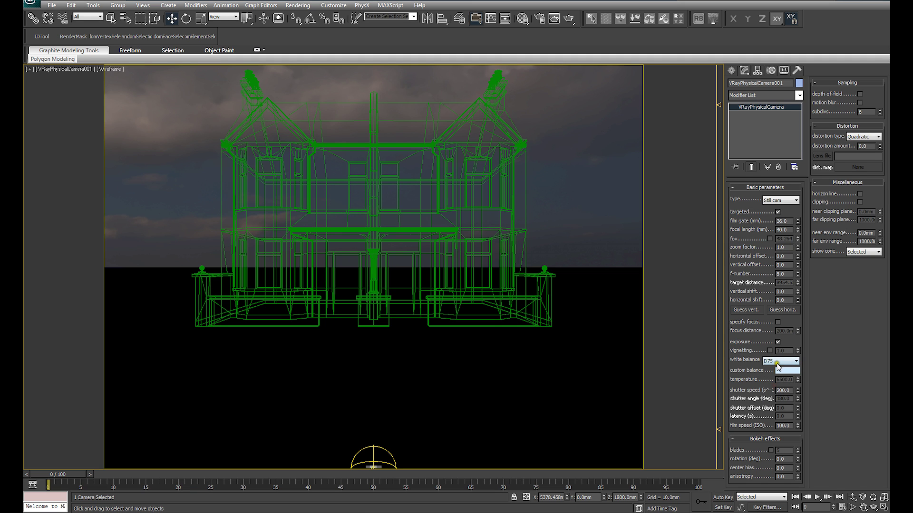
click(777, 363)
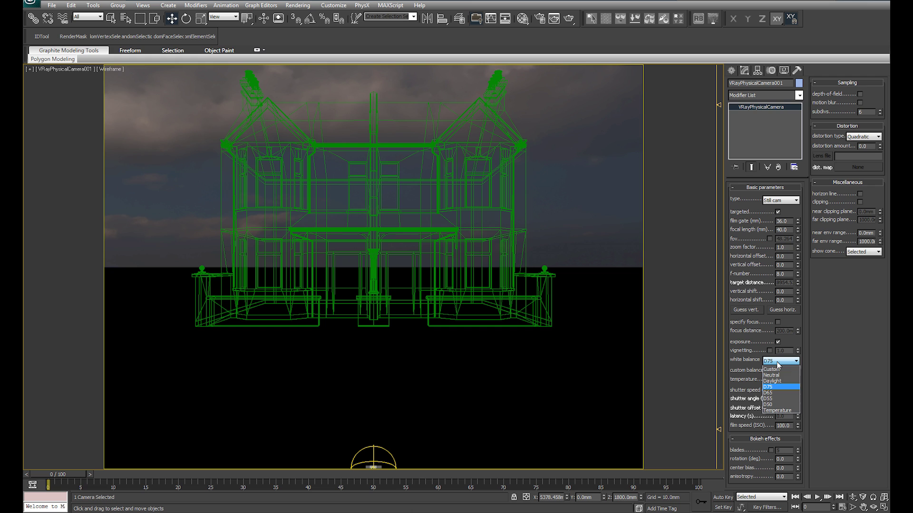
click(773, 375)
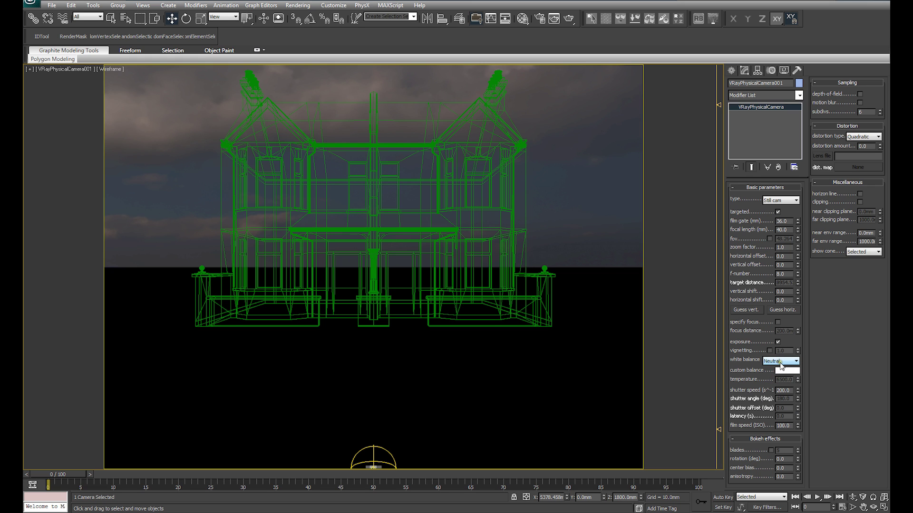
click(792, 362)
click(614, 275)
click(795, 310)
click(779, 274)
click(777, 425)
click(793, 413)
Step: Render the VRayPhysicalCamera001 view at 640 x 480 from Render Setup
click(564, 238)
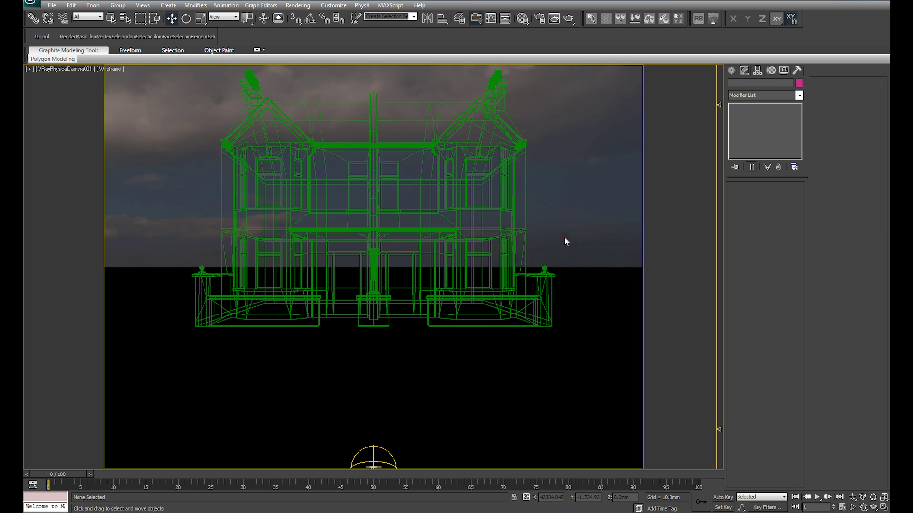
key(F10)
click(407, 417)
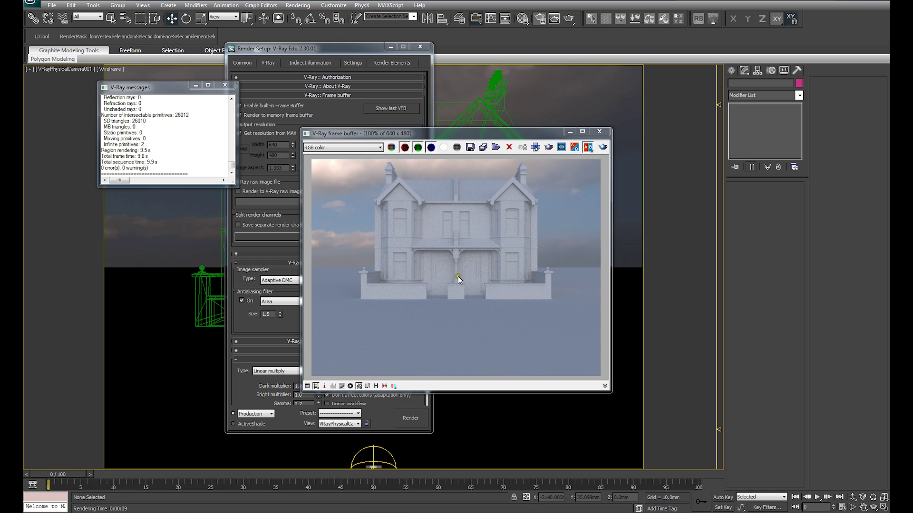
Step: Set the dome light's Subdivs to 16 and re-render the scene with Shift+Q
click(599, 132)
click(420, 46)
click(371, 452)
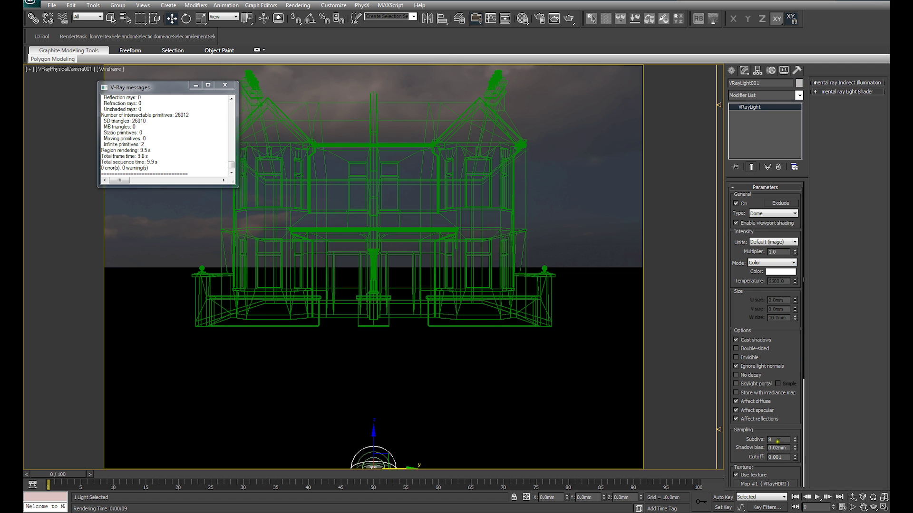
drag(784, 423, 787, 368)
double_click(769, 381)
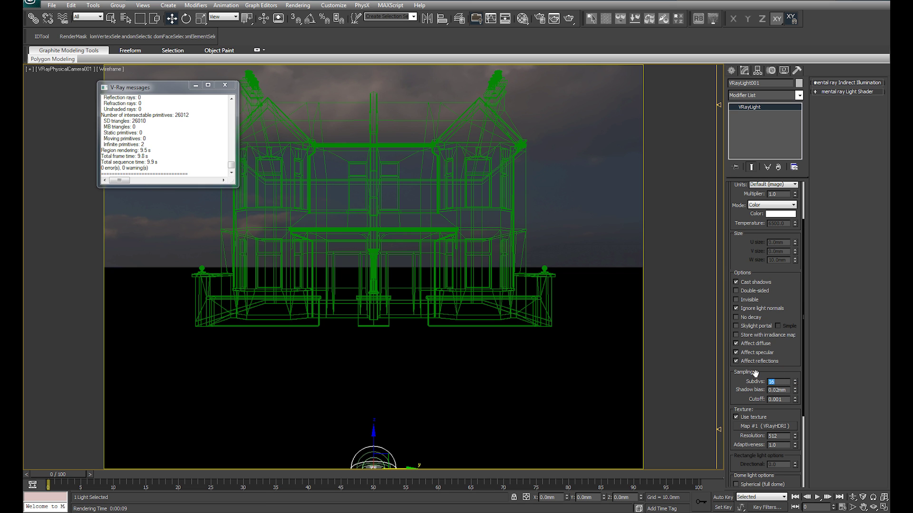
click(576, 216)
key(shift+q)
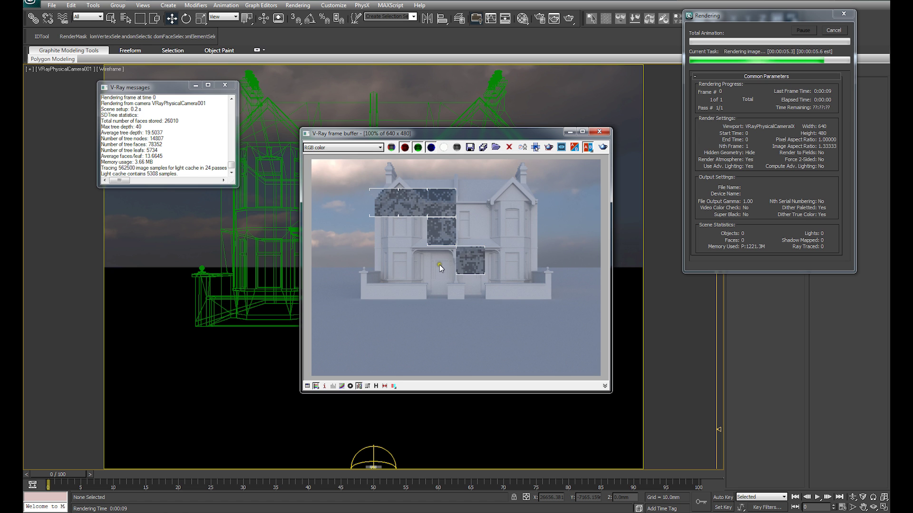
Step: Inspect the re-render, close the frame buffer and V-Ray log, and restore four viewports
ctrl+click(439, 263)
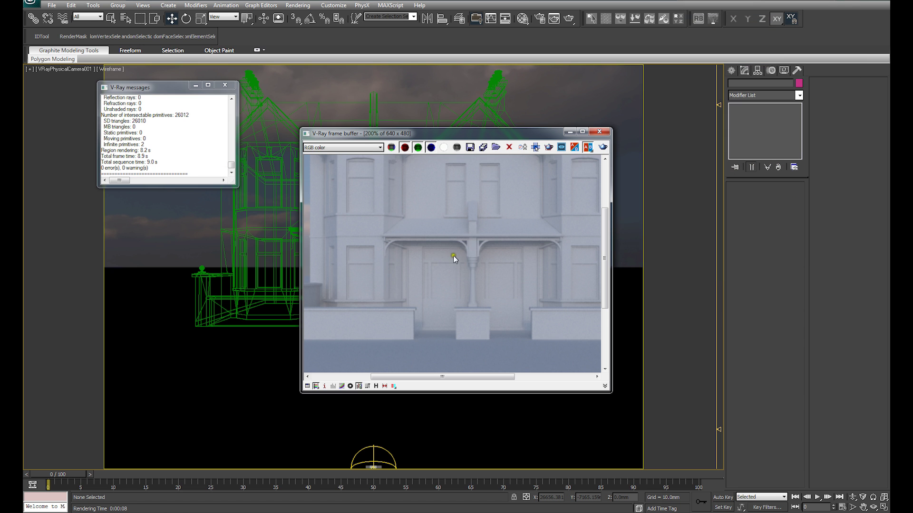
click(600, 132)
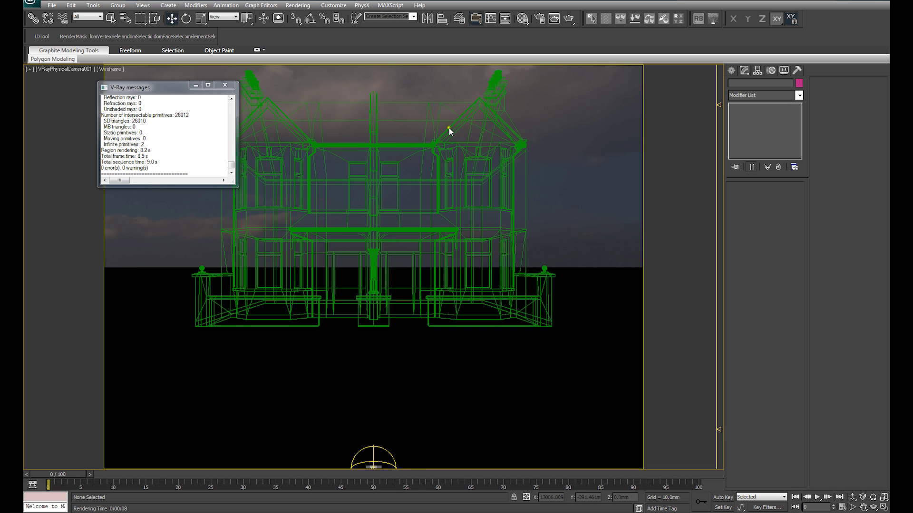
click(225, 86)
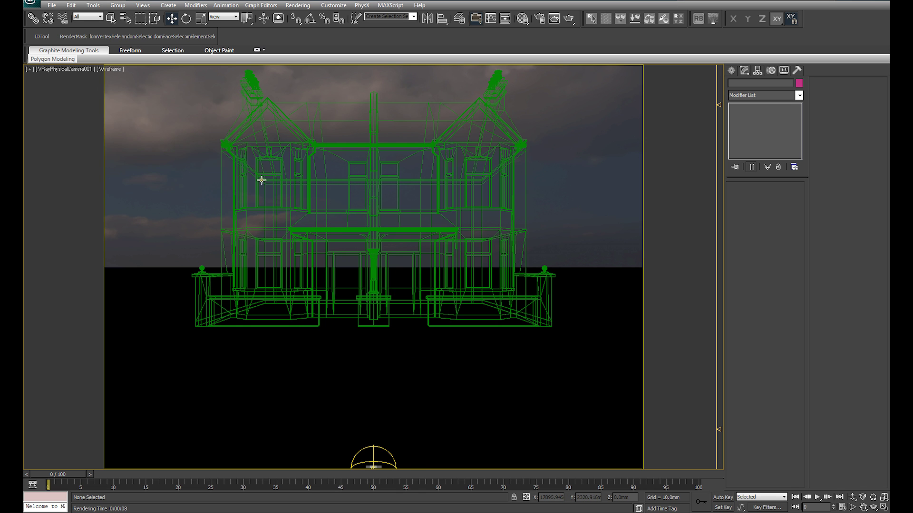
key(alt+w)
click(229, 196)
middle_drag(270, 199, 249, 197)
click(405, 328)
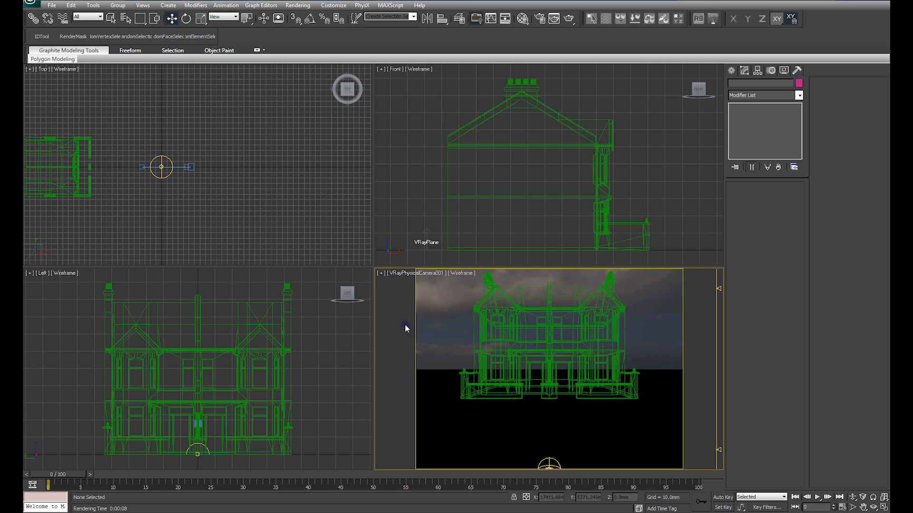
Step: Reopen the last frame buffer at 100% from Render Setup, then close both windows
key(F10)
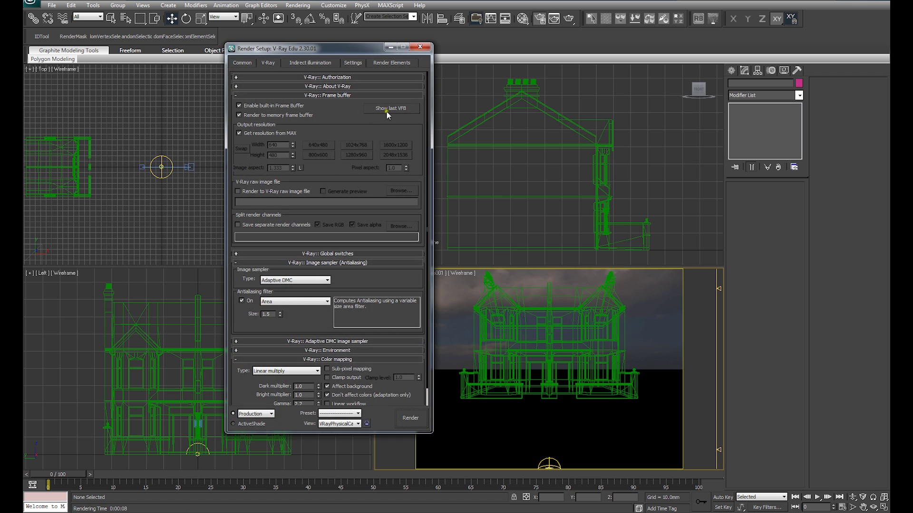
click(387, 109)
double_click(424, 252)
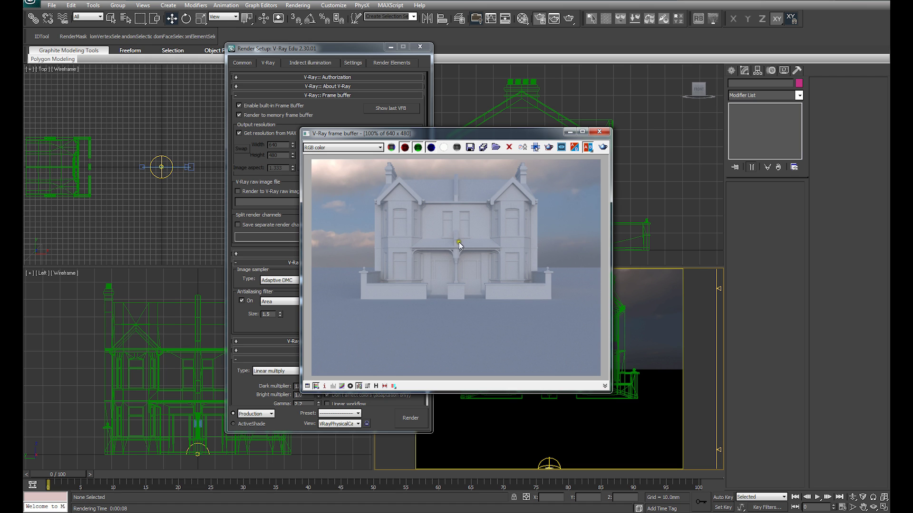
click(603, 136)
click(420, 46)
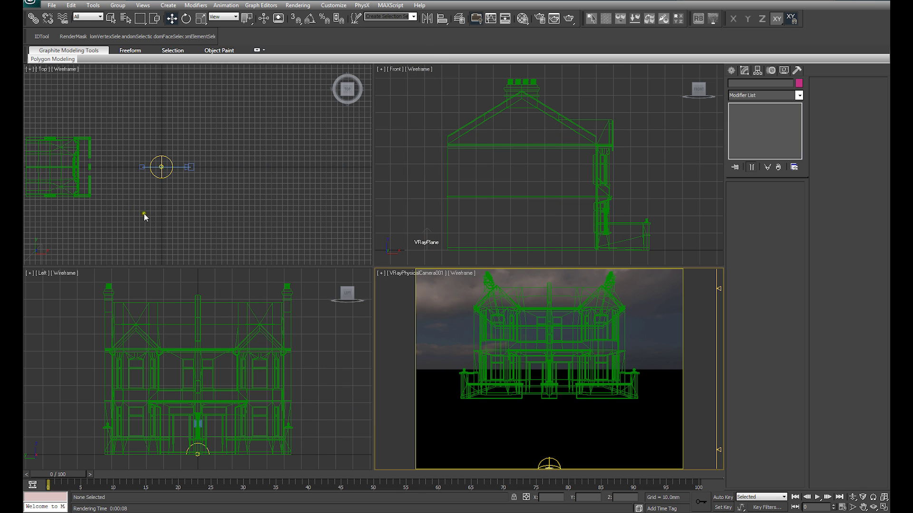
middle_drag(208, 205, 166, 207)
Step: Create a second VRay physical camera in the Top view with its X and Y at zero
click(733, 72)
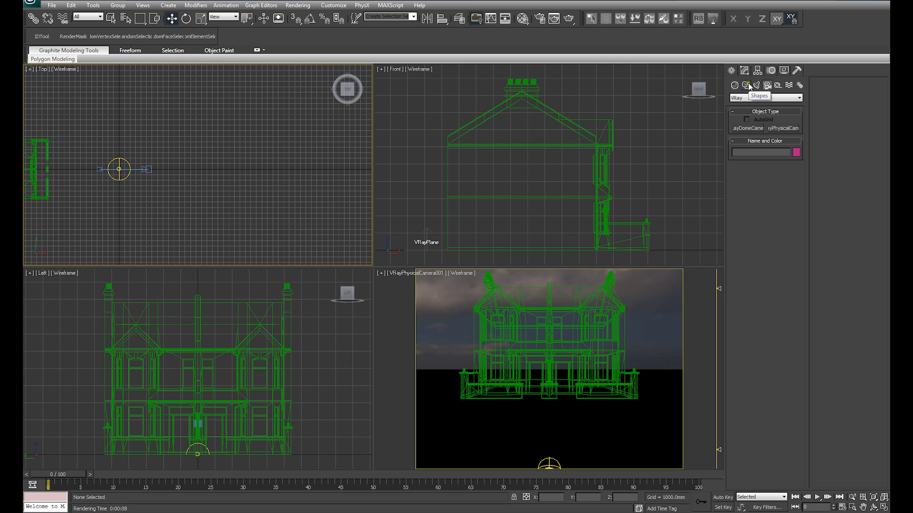
click(781, 128)
drag(74, 169, 280, 169)
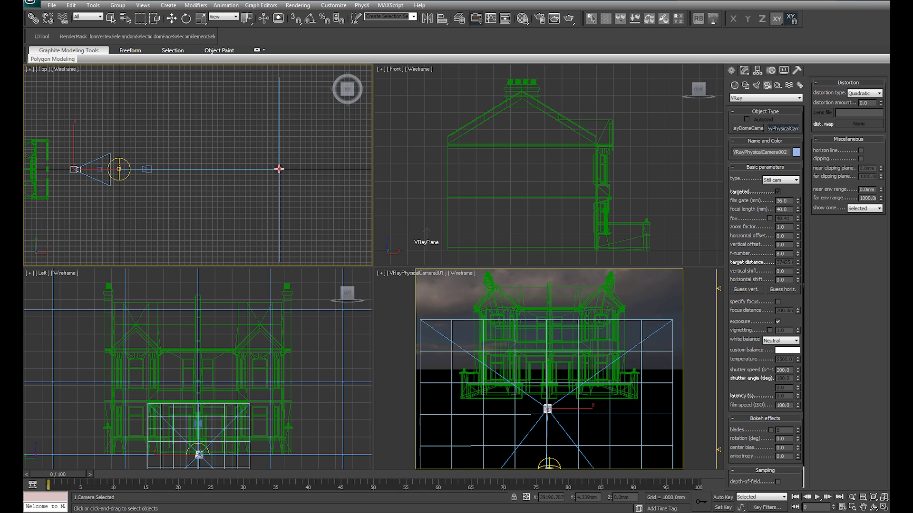
right_click(172, 18)
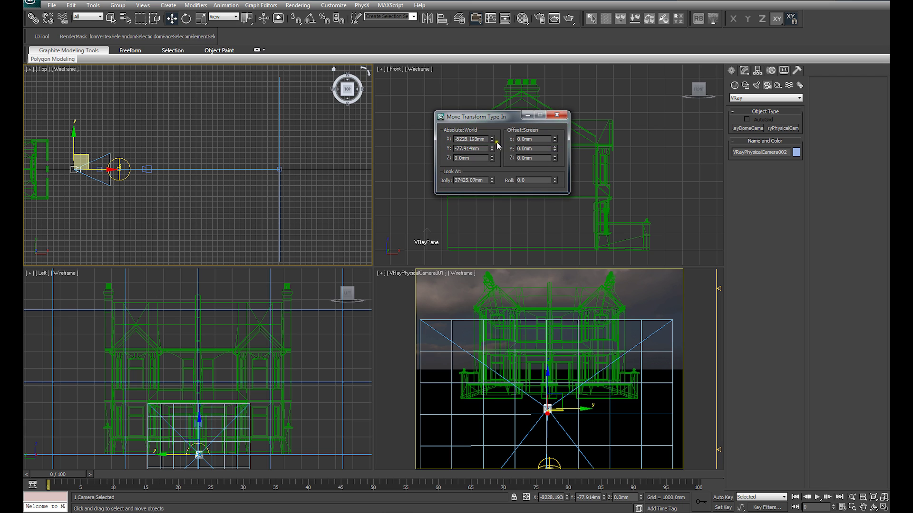
right_click(492, 148)
right_click(492, 139)
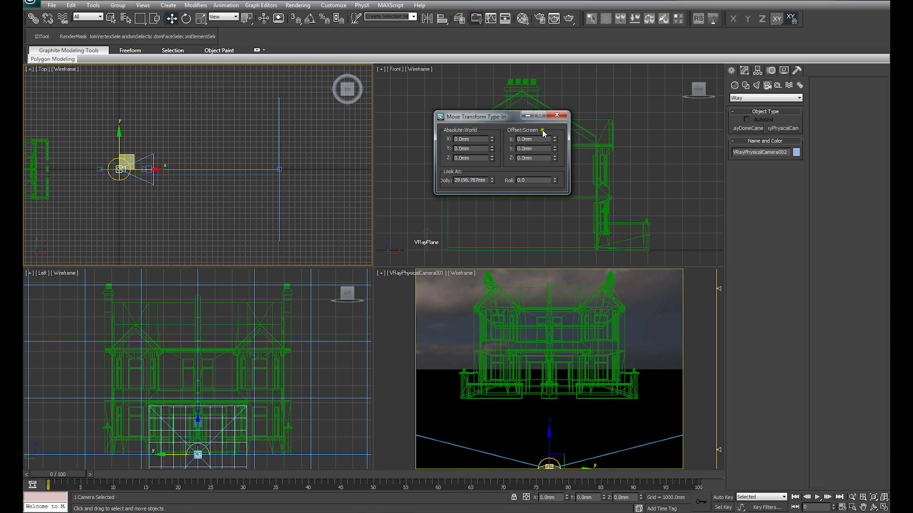
click(557, 115)
Step: Zero the new target's Y position and look through VRayPhysicalCamera002
click(279, 169)
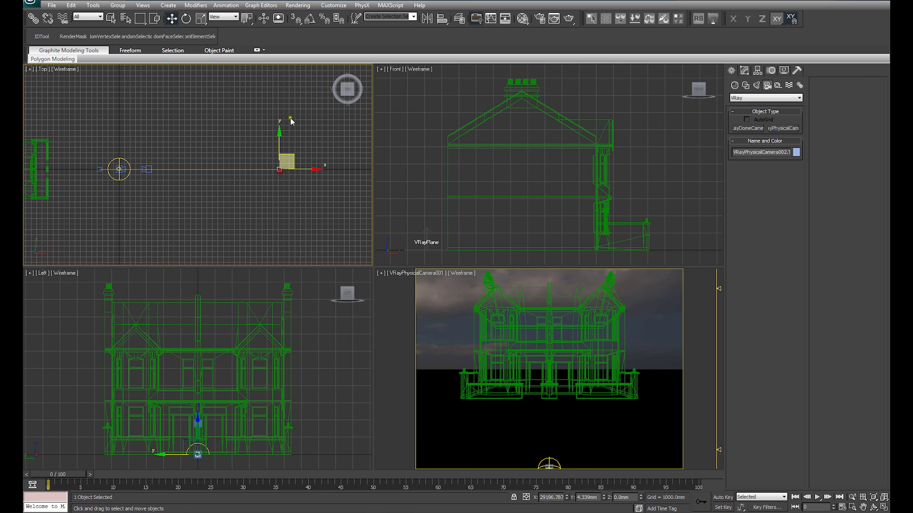
right_click(171, 18)
right_click(492, 148)
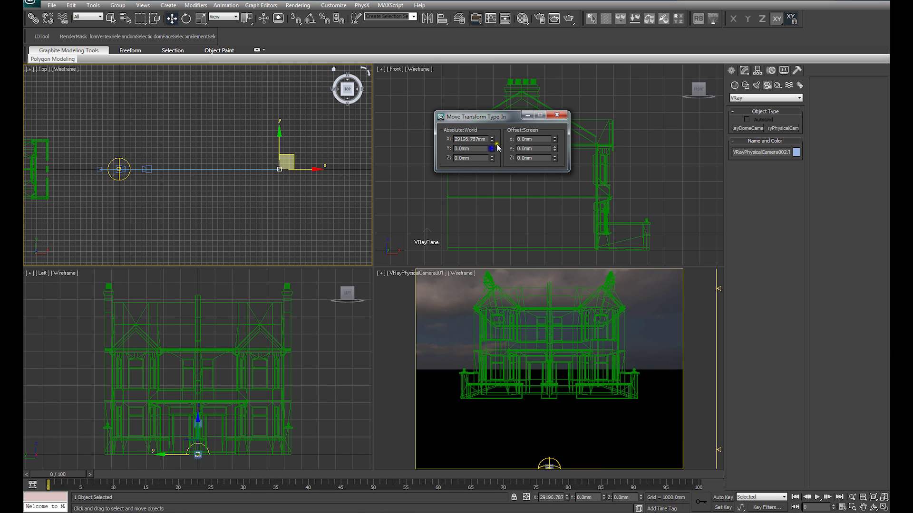
click(117, 172)
right_click(402, 328)
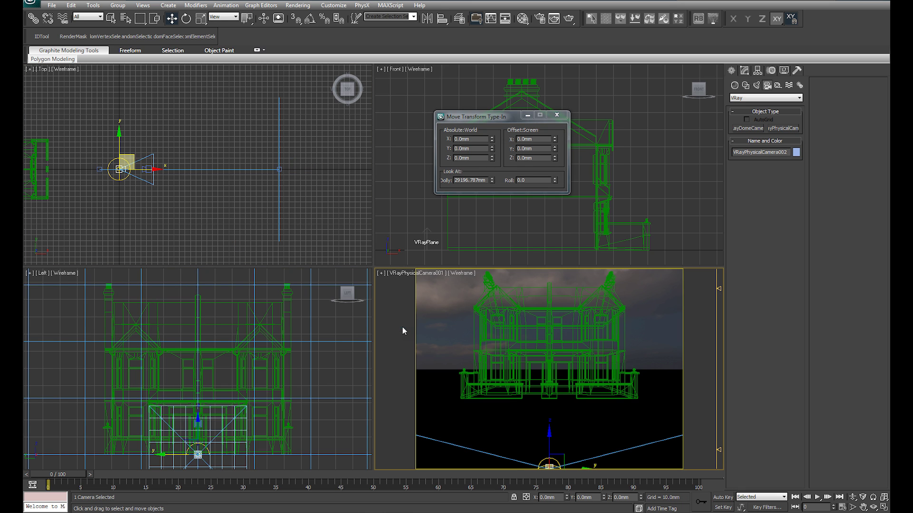
key(c)
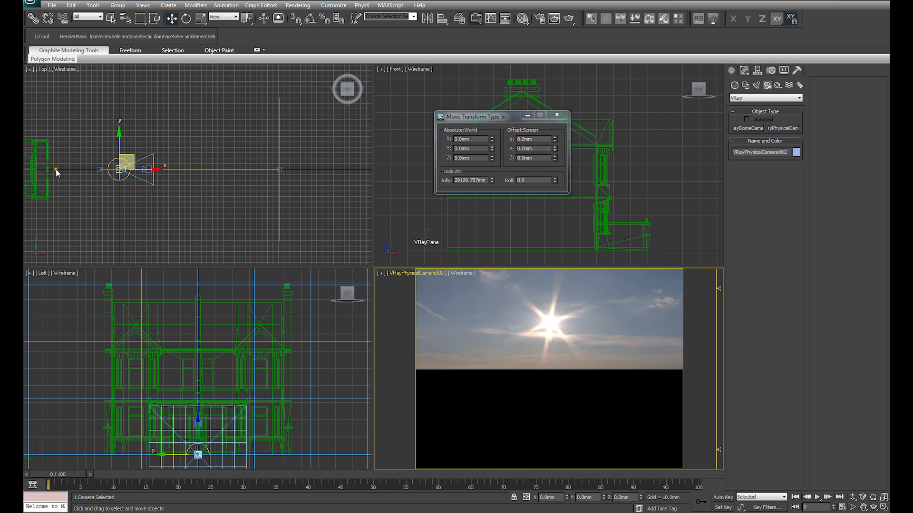
Step: Raise the camera target to about 5281 mm so it looks up at the sun
click(280, 171)
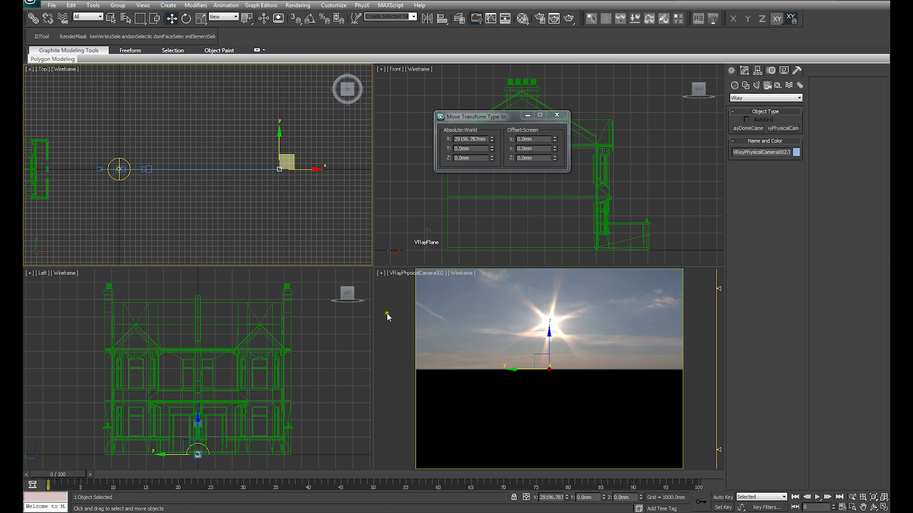
middle_drag(282, 179, 259, 178)
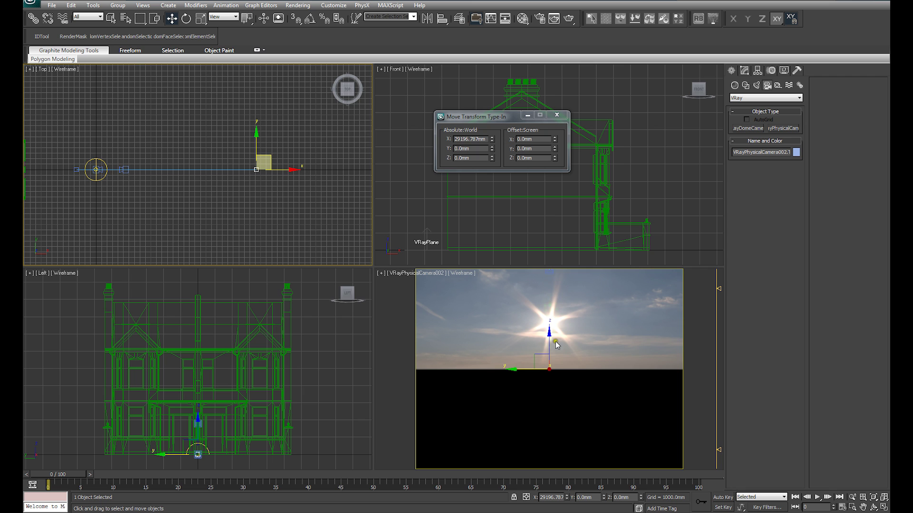
click(550, 345)
drag(549, 344, 548, 342)
middle_drag(253, 212, 225, 213)
click(563, 117)
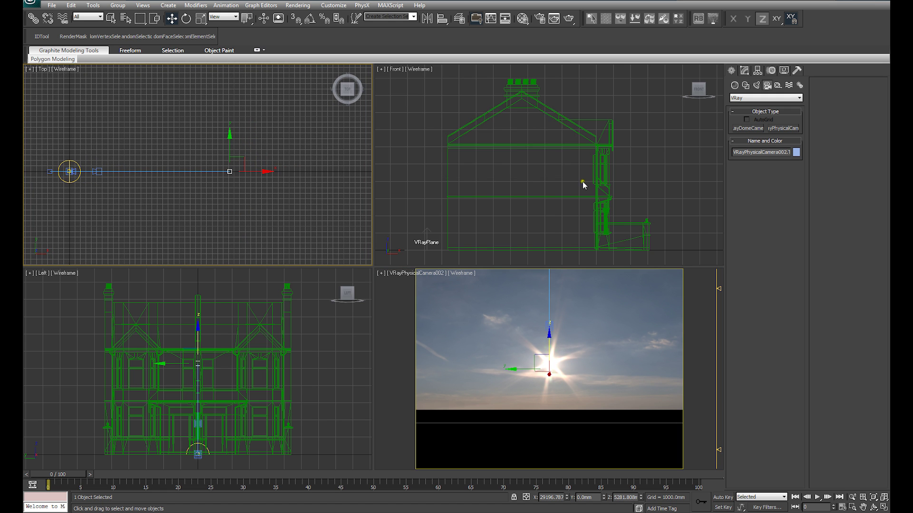
Step: Orbit and zoom an angled view to inspect the camera and target placement
alt+middle_drag(579, 183, 531, 221)
key(z)
scroll(527, 201, down, 10)
middle_drag(514, 150, 535, 175)
key(alt+w)
alt+middle_drag(447, 202, 560, 219)
scroll(296, 303, down, 2)
key(alt+w)
Step: Fine-tune the target height in the maximized camera view to centre the HDRI sun
right_click(447, 318)
key(alt+w)
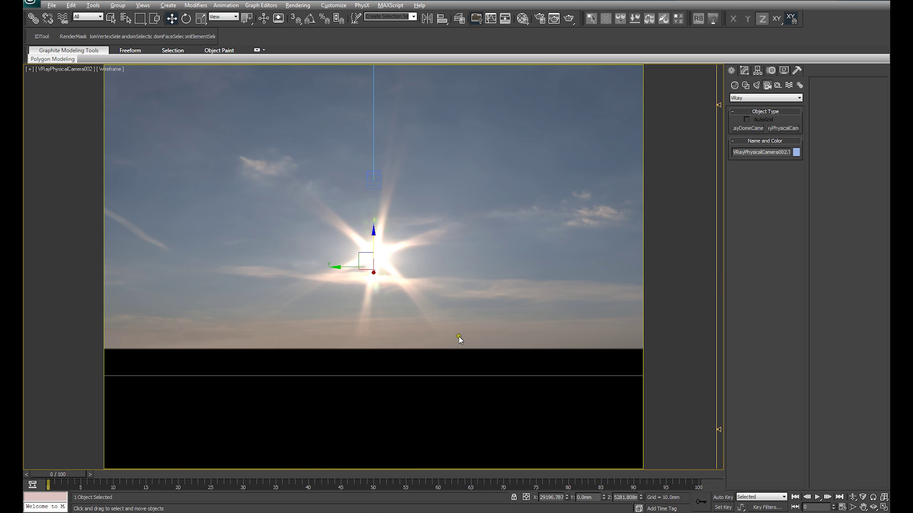
drag(375, 241, 373, 234)
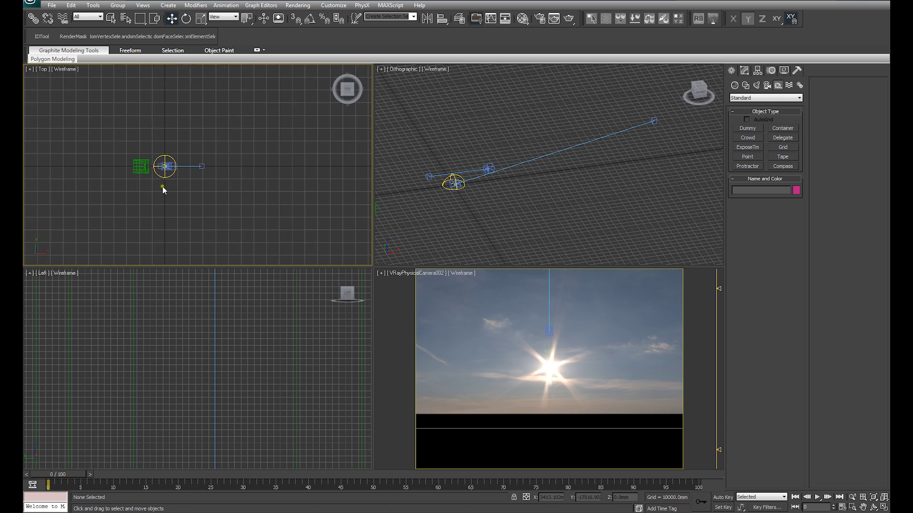
scroll(212, 200, up, 5)
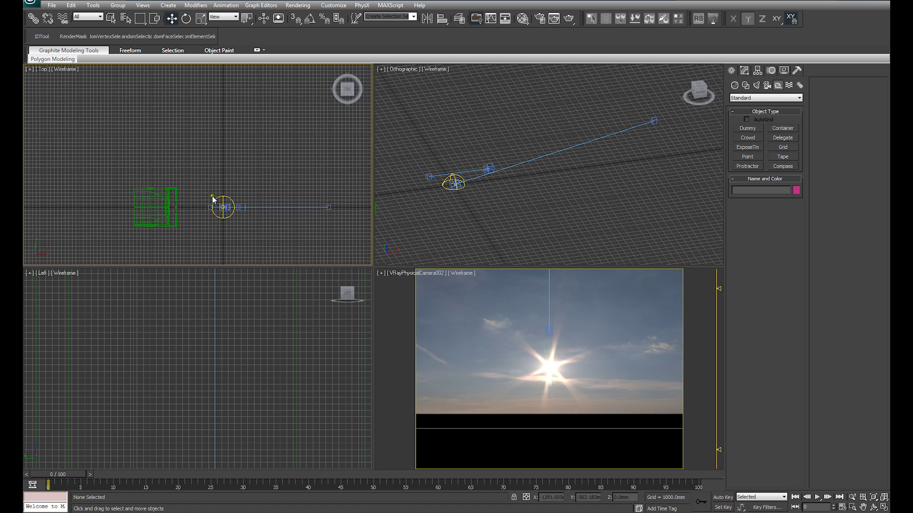
click(757, 85)
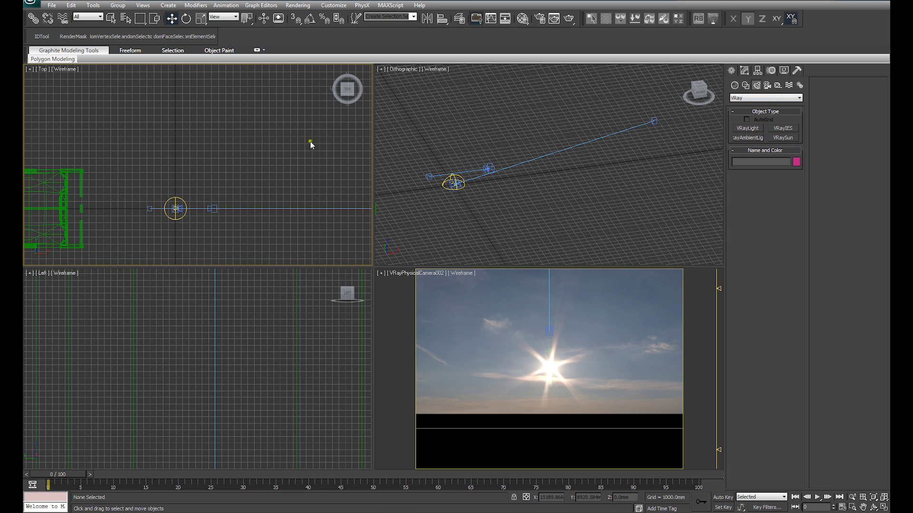
middle_drag(257, 215, 131, 182)
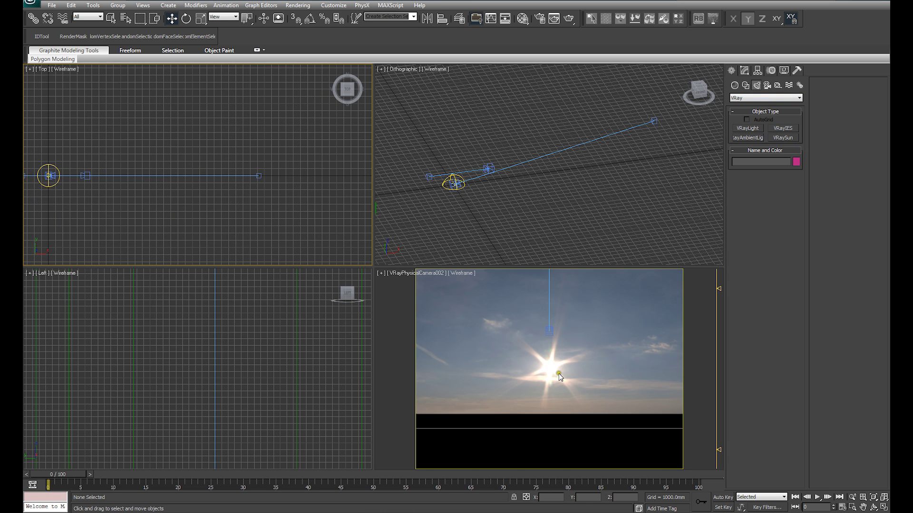
Step: Create a VRaySun in the Top view, declining the VRaySky environment map
click(782, 137)
middle_drag(163, 159, 233, 175)
drag(326, 175, 97, 172)
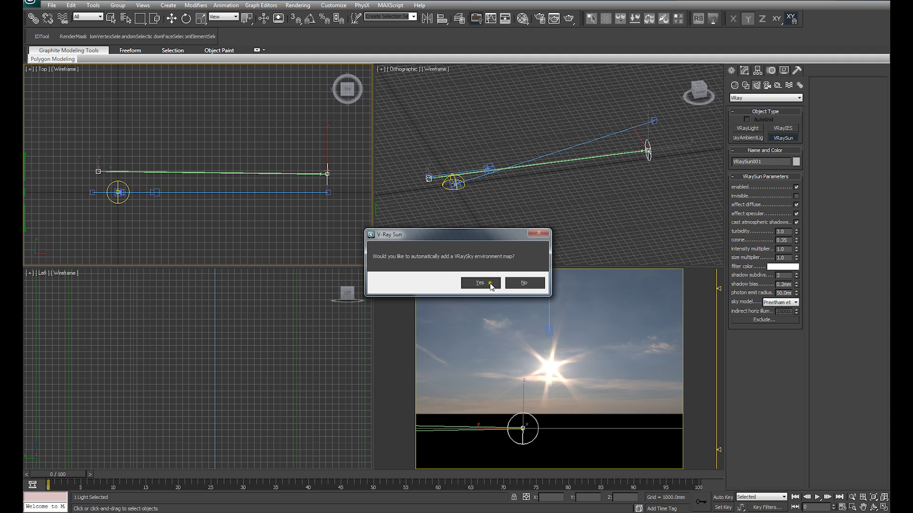
click(525, 283)
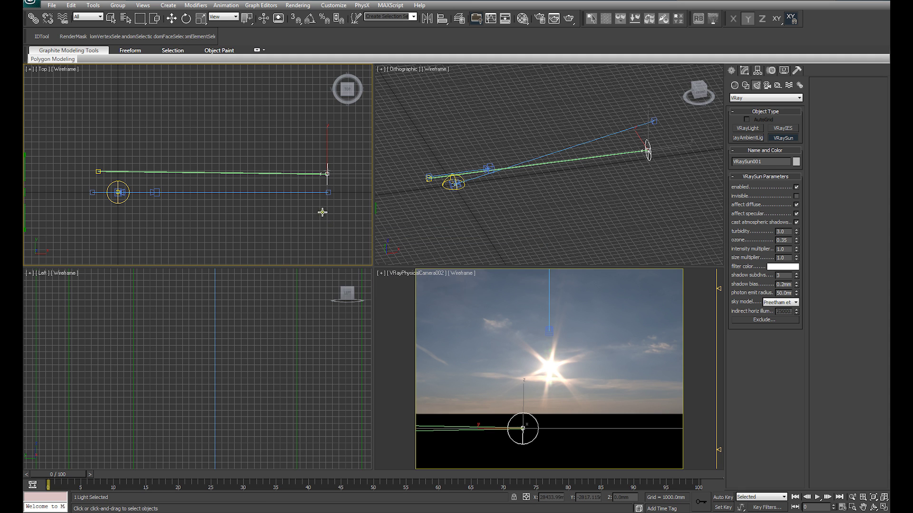
middle_drag(326, 209, 295, 204)
Step: Align the sun's X, Y and Z position to the camera target
key(alt+a)
click(297, 186)
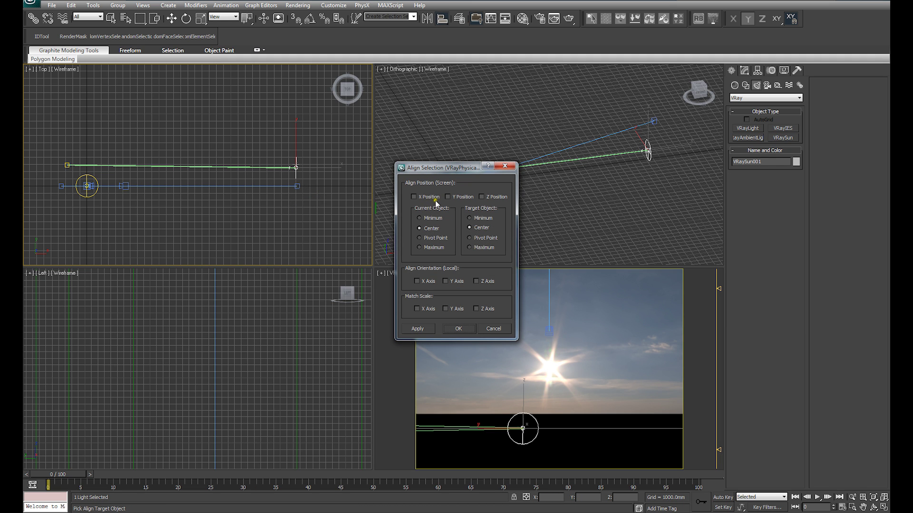
click(420, 197)
click(464, 197)
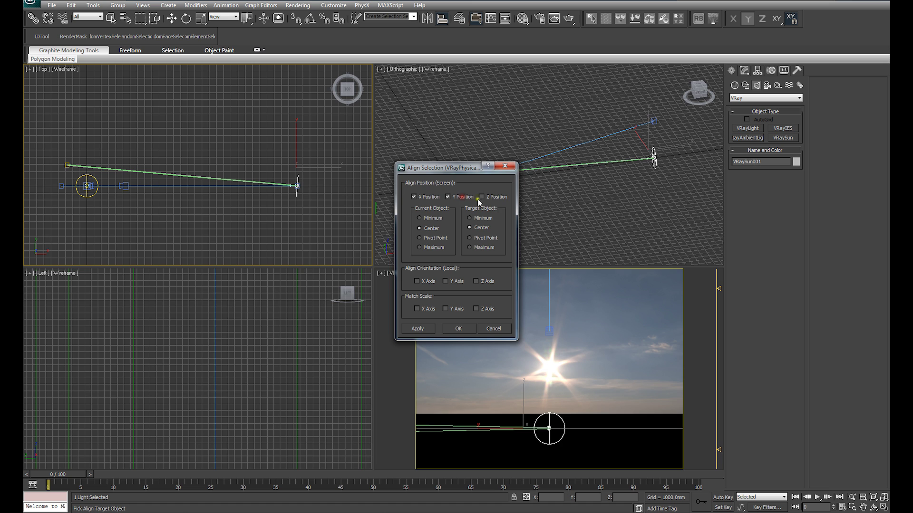
click(492, 196)
click(417, 329)
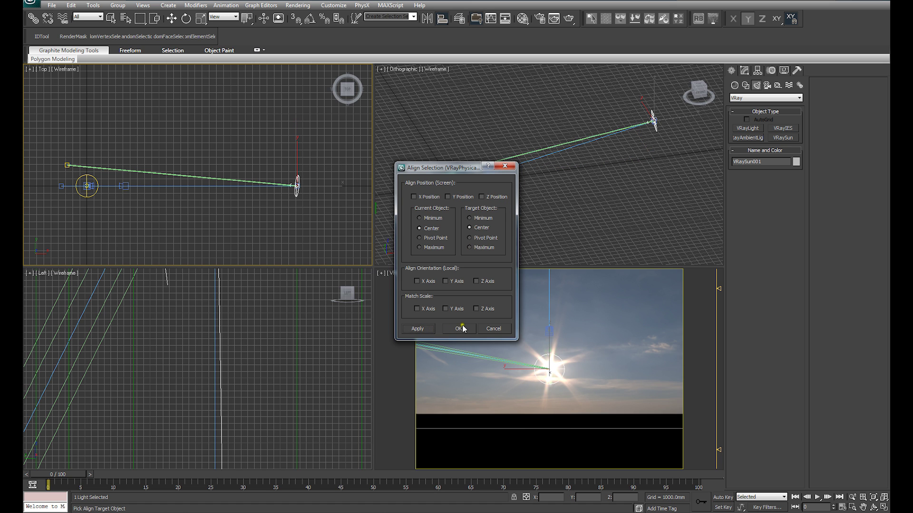
click(460, 329)
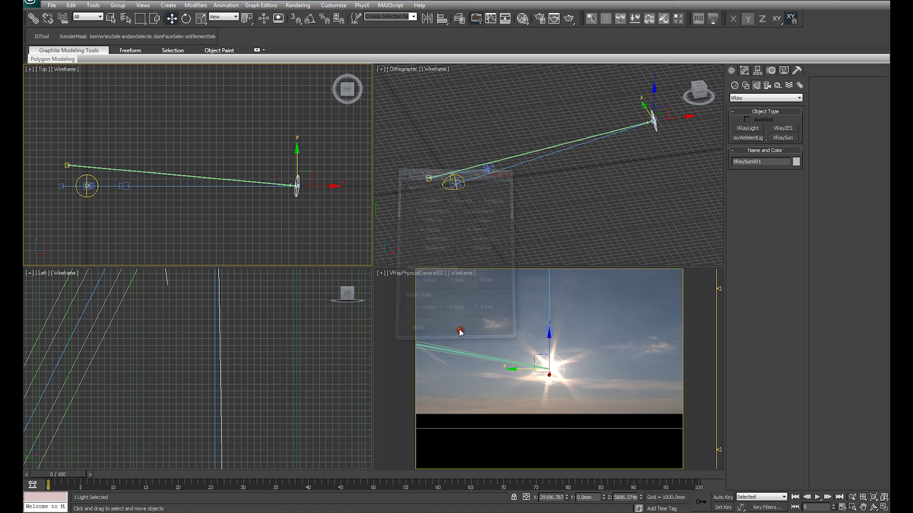
Step: Select VRaySun001.Target and zero its X and Y position in the Move Type-In
click(66, 165)
right_click(172, 18)
right_click(493, 149)
right_click(492, 140)
click(556, 115)
Step: Drag the sun target along negative X to about X -1400 mm, near the camera
middle_drag(119, 184, 174, 186)
scroll(175, 187, up, 3)
middle_drag(128, 205, 214, 168)
mouse_move(203, 173)
mouse_down()
mouse_move(182, 165)
mouse_move(195, 173)
mouse_move(186, 173)
mouse_up()
middle_drag(464, 203, 517, 195)
scroll(565, 162, down, 3)
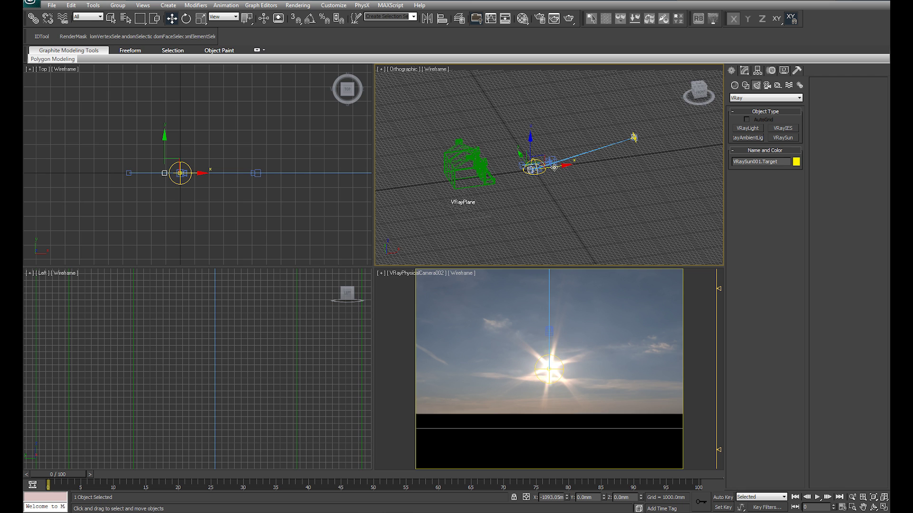
drag(554, 167, 547, 187)
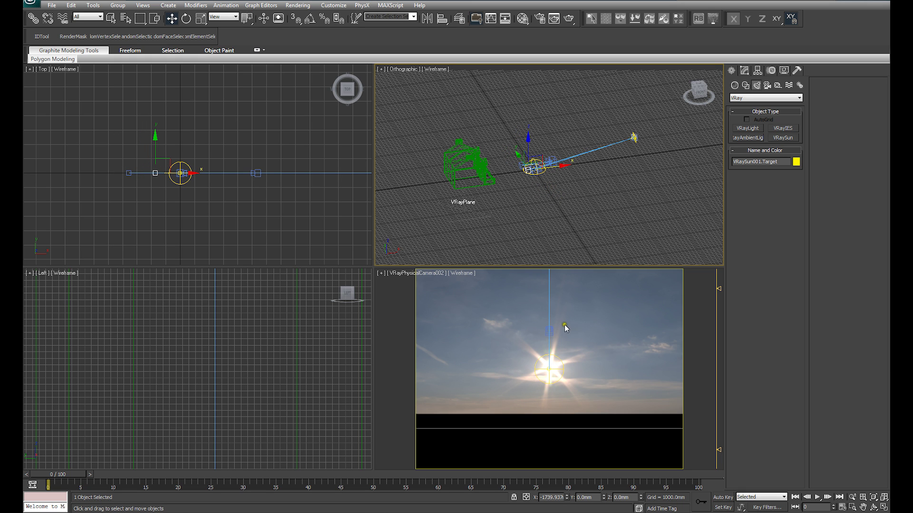
scroll(557, 204, up, 5)
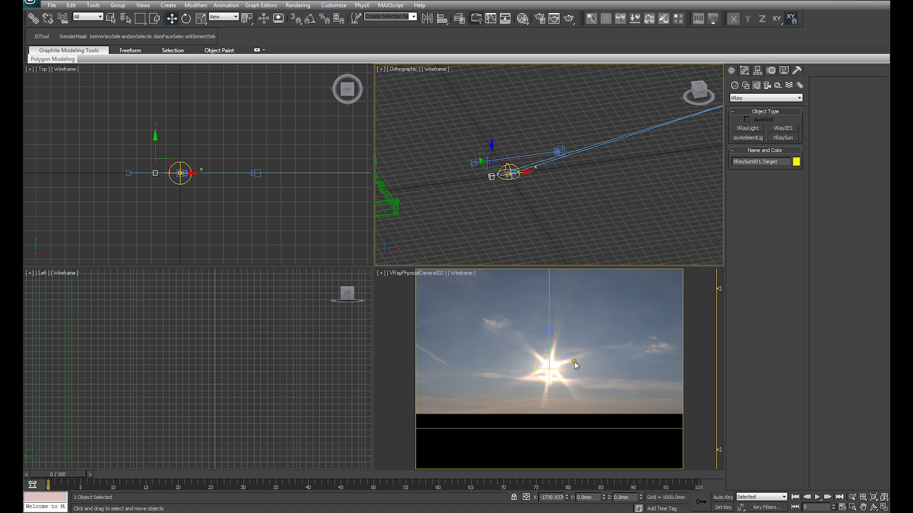
middle_drag(530, 184, 489, 193)
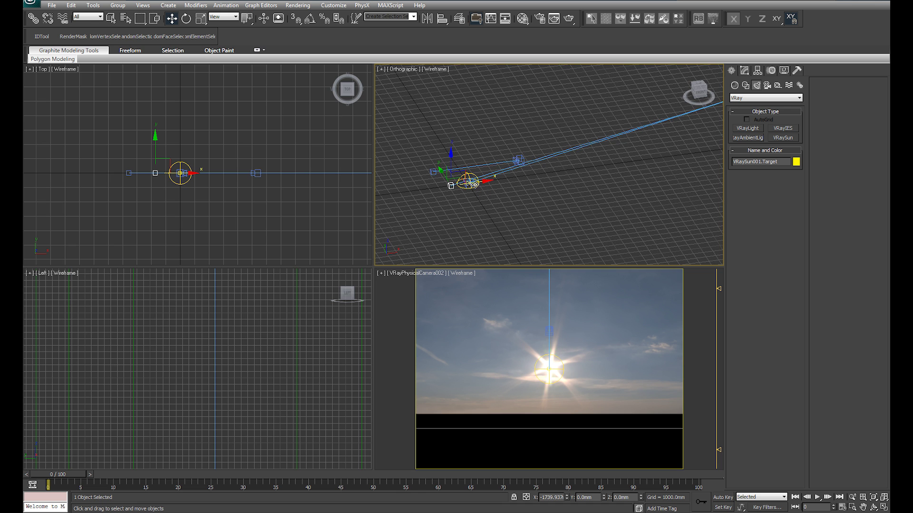
drag(473, 183, 485, 186)
middle_drag(506, 185, 466, 196)
middle_drag(550, 198, 542, 202)
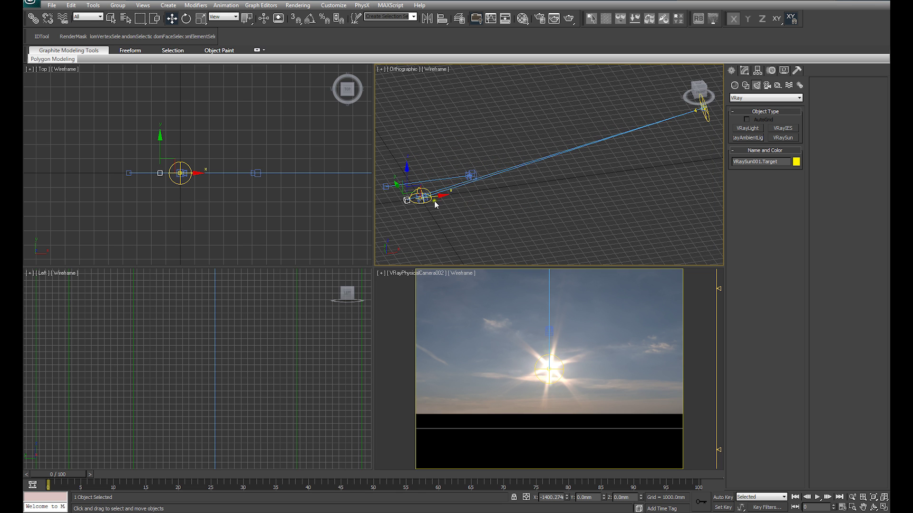
middle_drag(443, 204, 518, 201)
scroll(431, 207, up, 3)
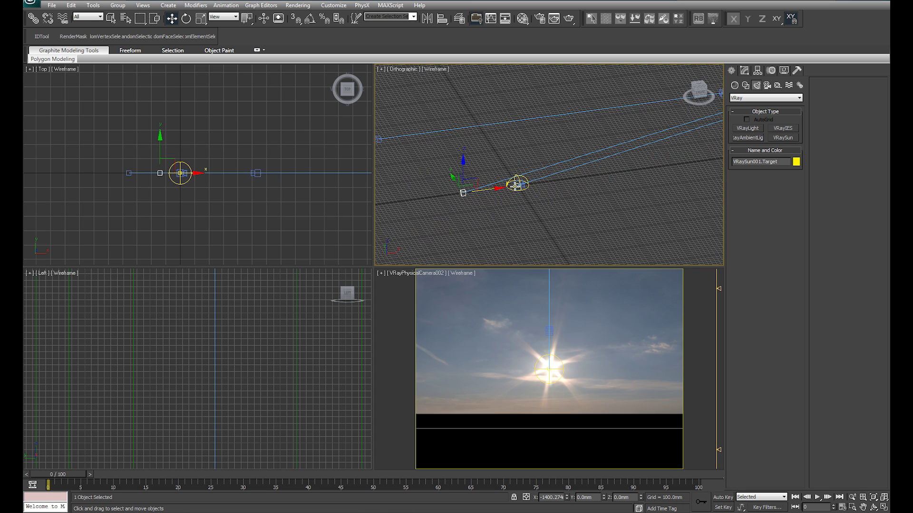
Step: Delete the second camera from the scene
click(516, 185)
scroll(546, 202, down, 4)
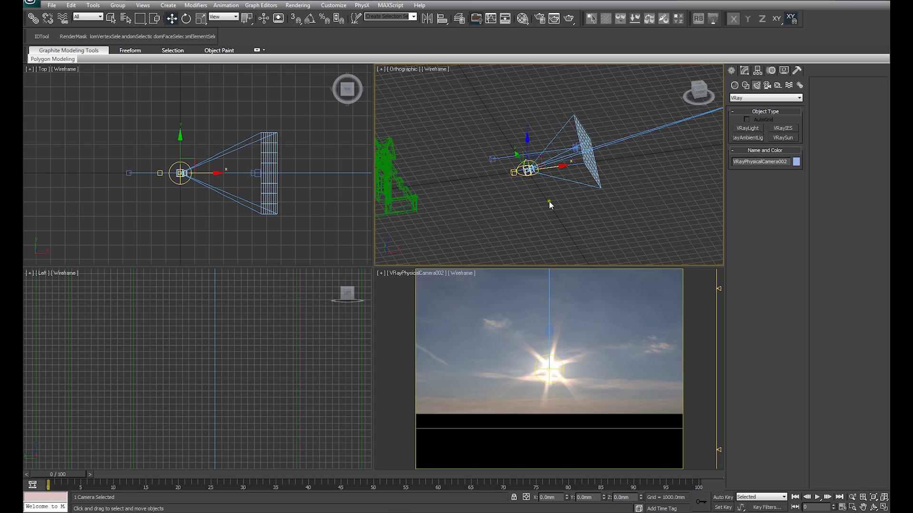
key(Delete)
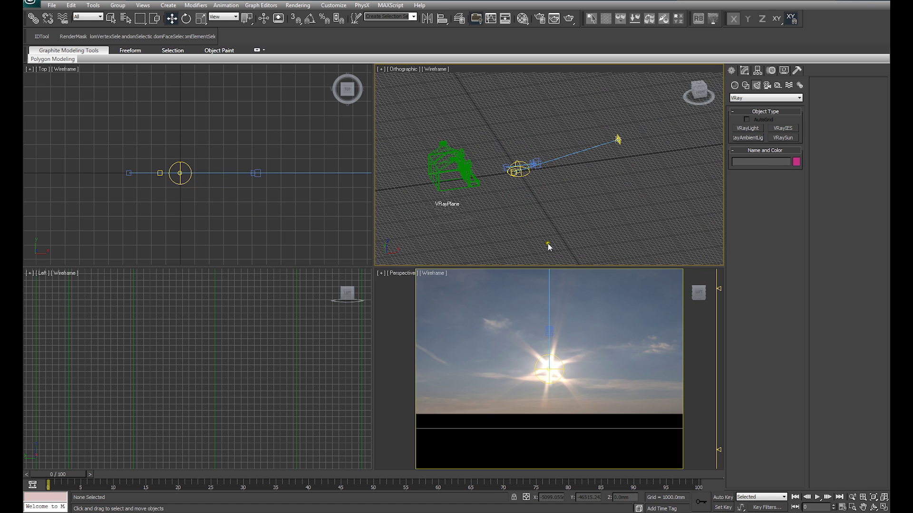
Step: Maximize the angled view and link the VRay Sun to the dome light as its parent
scroll(523, 224, up, 6)
middle_drag(496, 203, 399, 259)
key(alt+w)
scroll(399, 258, down, 2)
scroll(546, 250, down, 2)
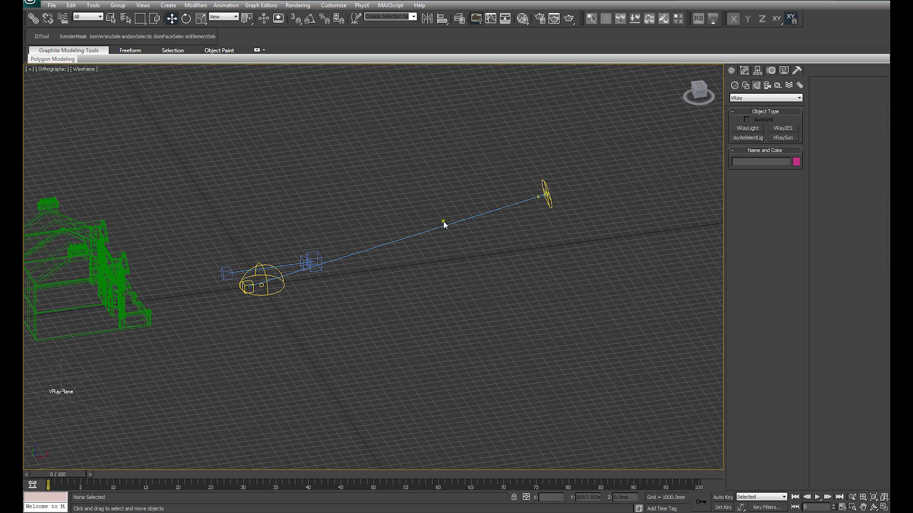
middle_drag(273, 287, 296, 292)
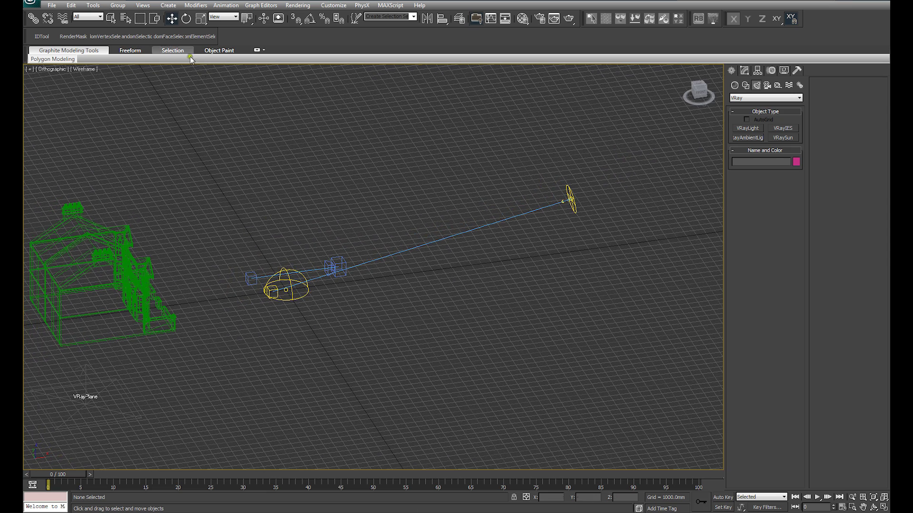
click(277, 288)
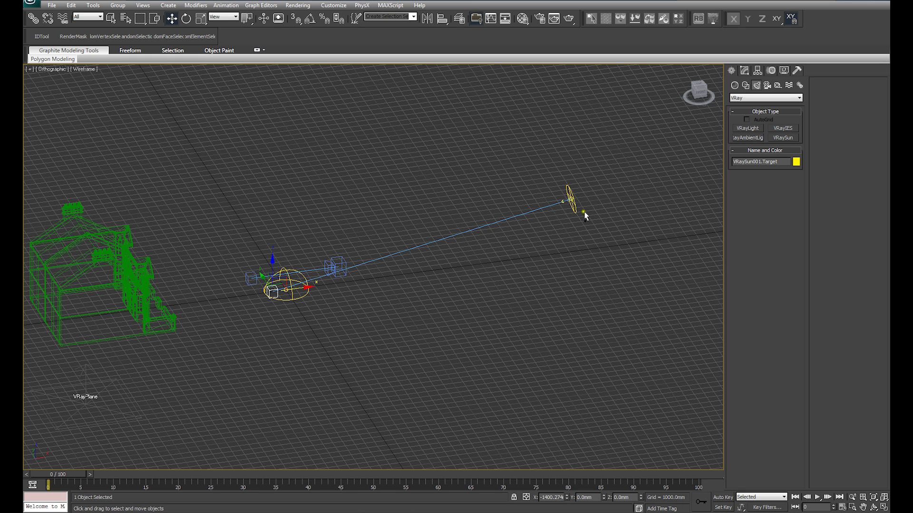
click(572, 202)
click(32, 19)
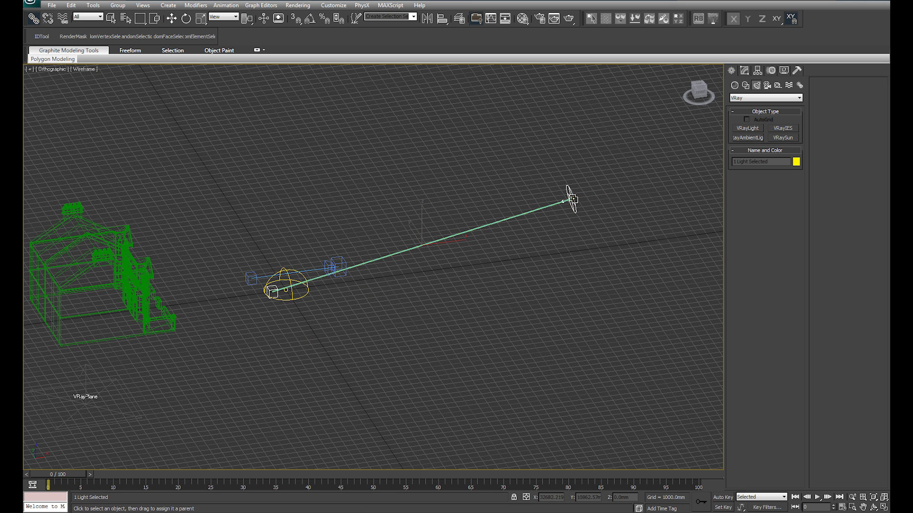
drag(573, 201, 289, 290)
Step: Rotate the dome light to confirm the sun swings with it
click(298, 300)
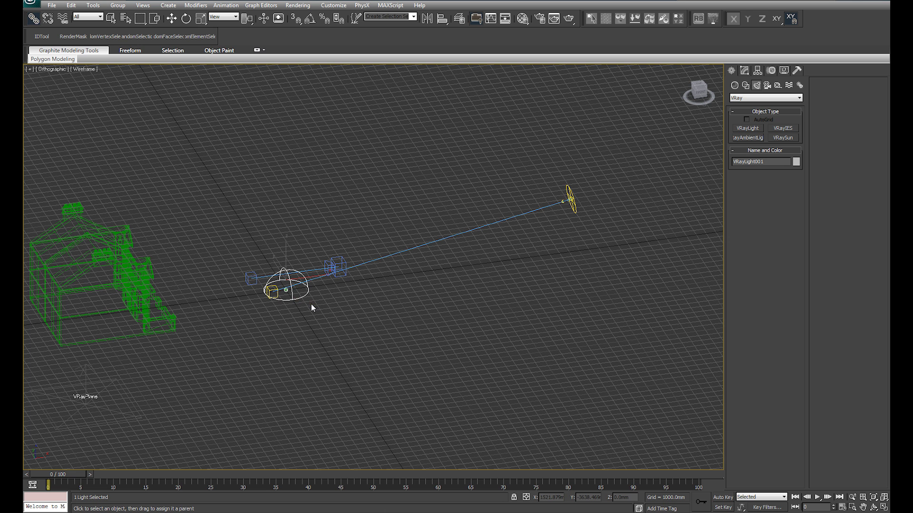
key(e)
mouse_move(305, 306)
mouse_down()
mouse_move(315, 311)
mouse_move(302, 304)
mouse_up()
Step: Restore four viewports, activate Perspective, and select and rotate the dome light
click(349, 310)
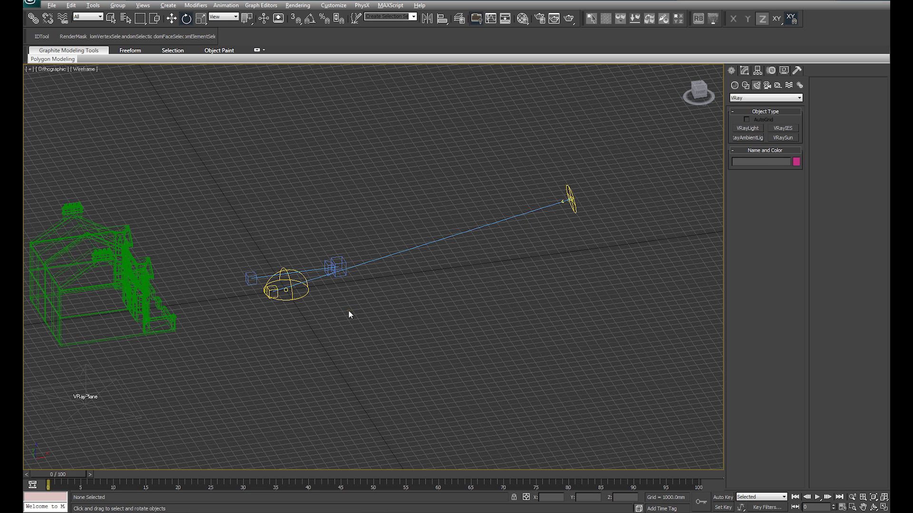
key(alt+w)
click(386, 323)
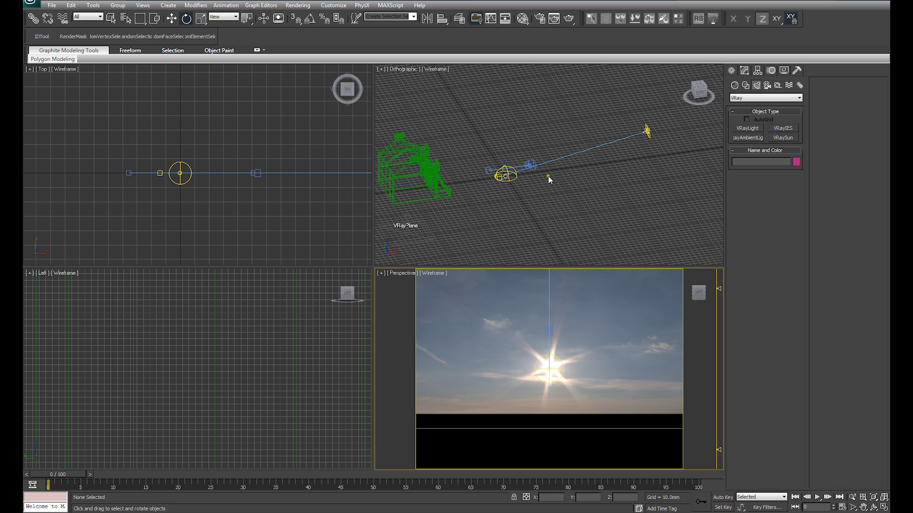
click(510, 181)
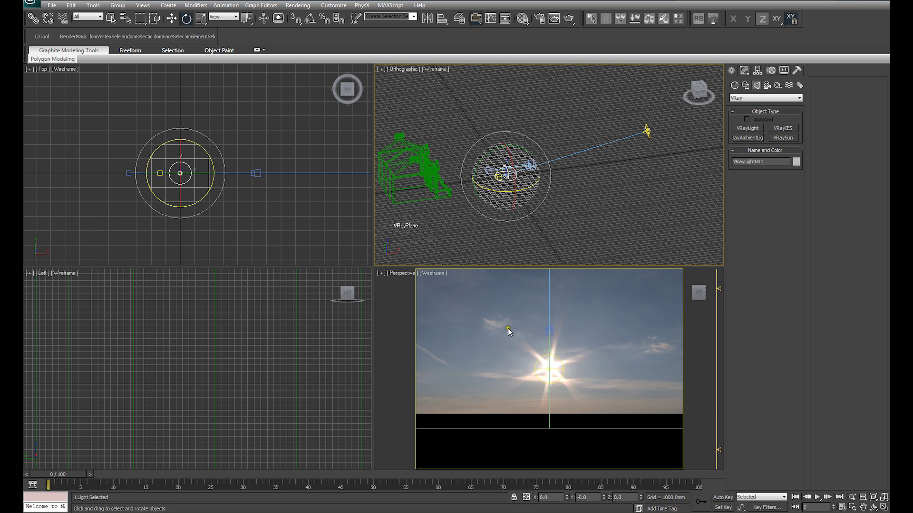
drag(530, 188, 552, 212)
Step: Show the dome's VRayHDRI Map #1 in the Material Editor, undoing a trial rotation
key(m)
drag(565, 86, 270, 90)
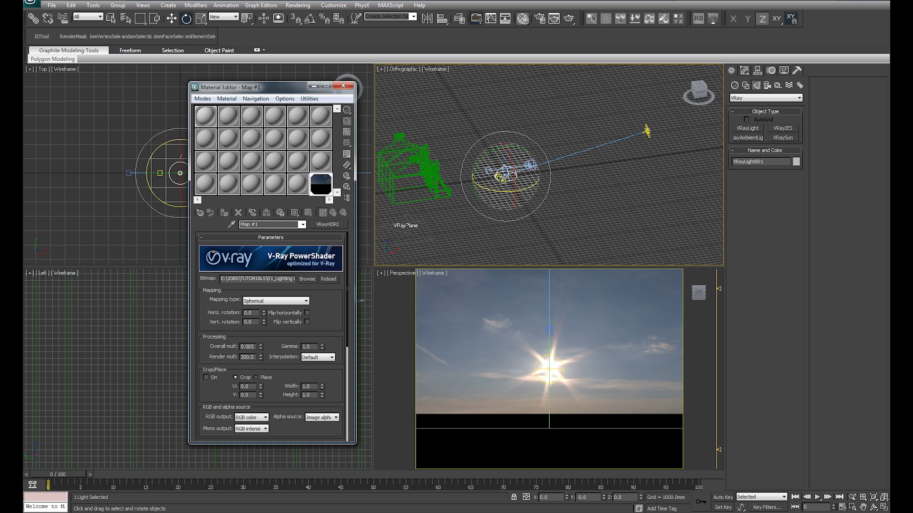
mouse_move(521, 199)
mouse_down()
mouse_move(466, 200)
mouse_move(542, 195)
mouse_move(475, 198)
mouse_move(523, 196)
mouse_up()
key(ctrl+z)
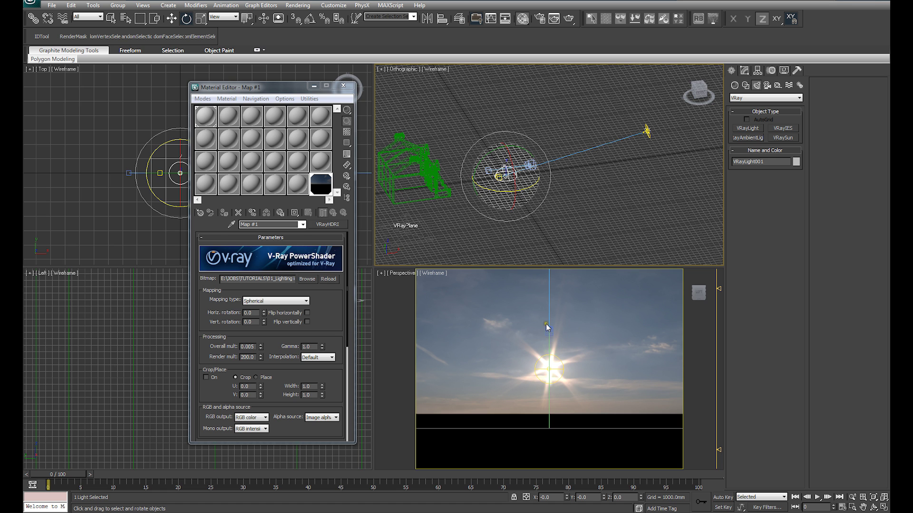
click(589, 213)
scroll(508, 174, up, 6)
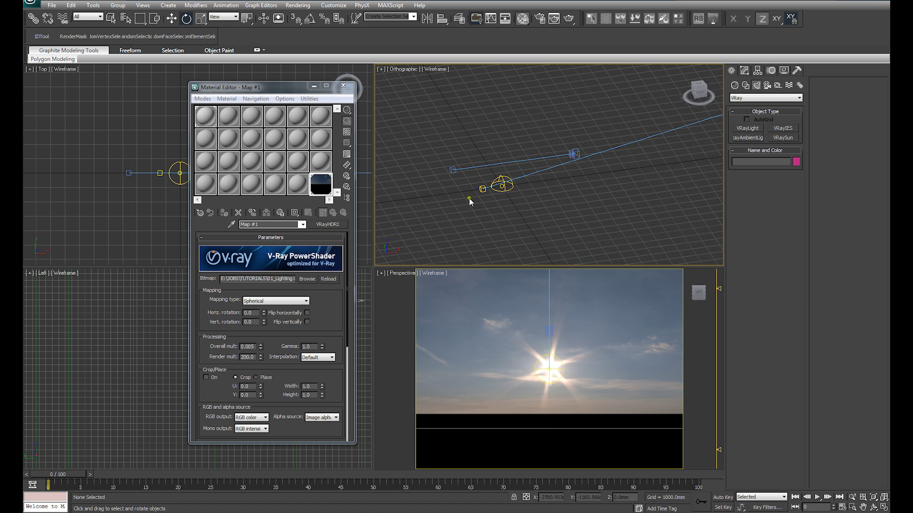
Step: Wire the dome light's Z Rotation to its HDRI texture's horizontalRotation
click(500, 186)
right_click(503, 192)
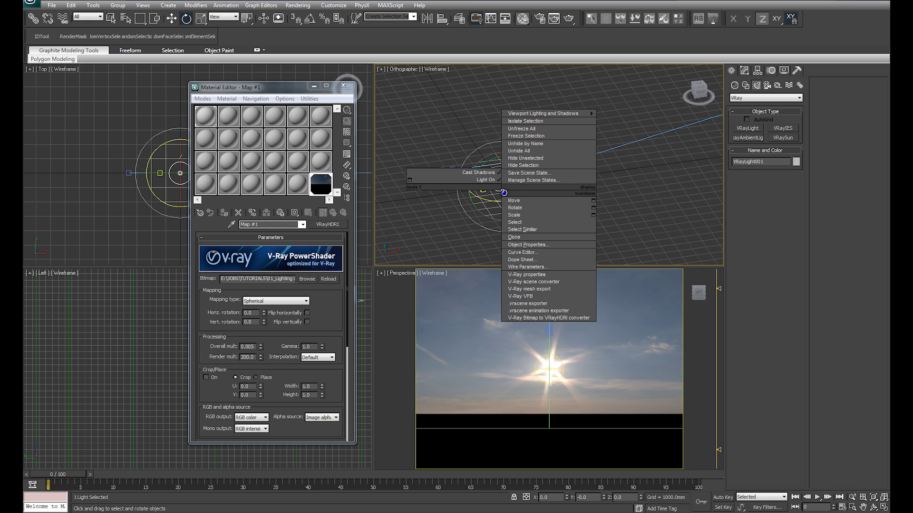
click(541, 269)
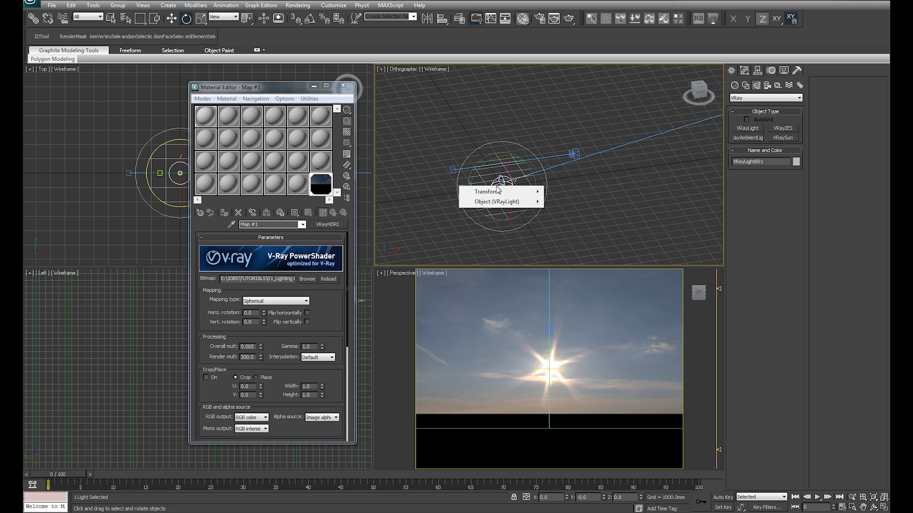
mouse_move(496, 191)
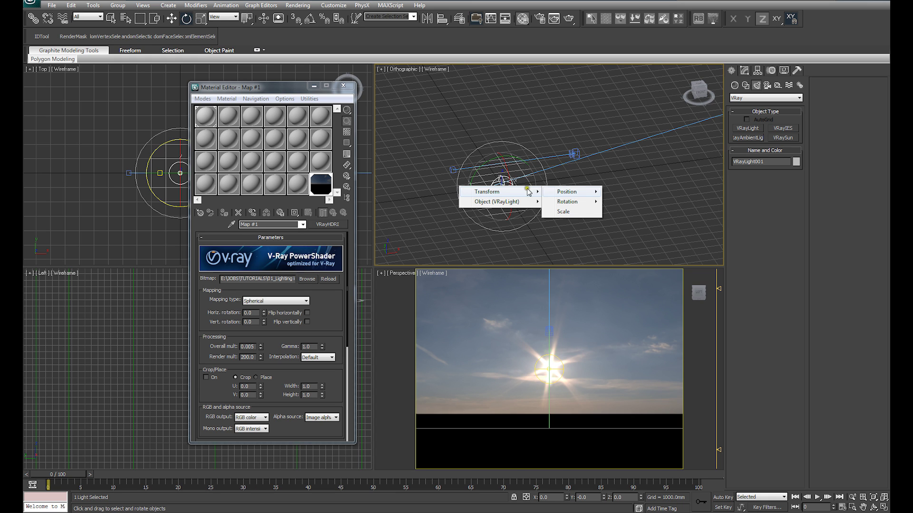
mouse_move(576, 206)
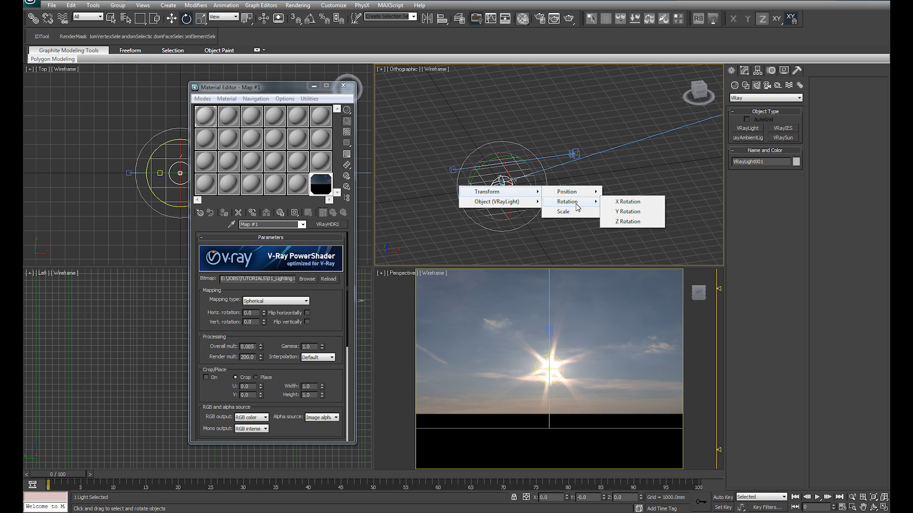
click(628, 223)
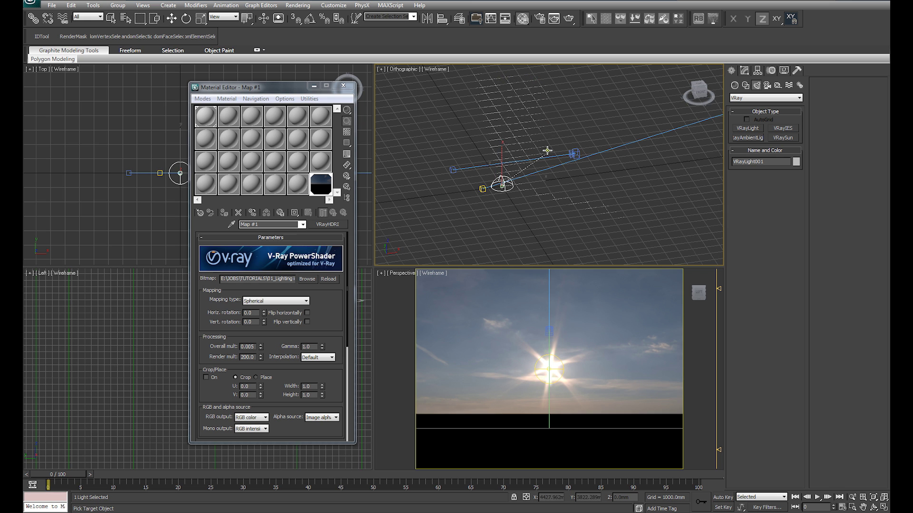
click(504, 187)
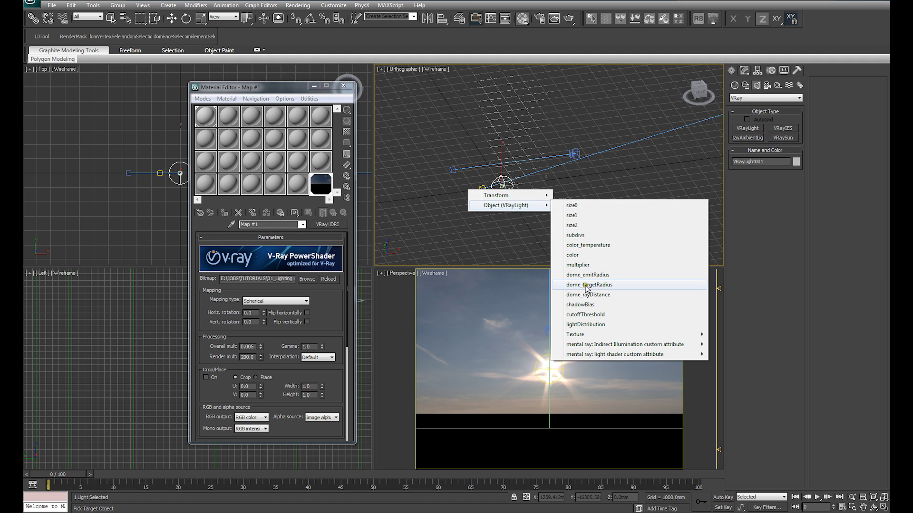
mouse_move(587, 337)
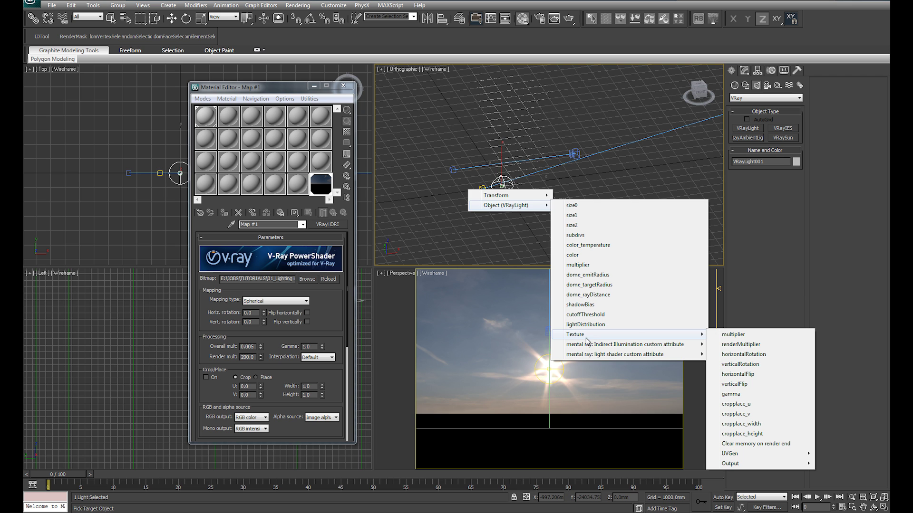
click(740, 358)
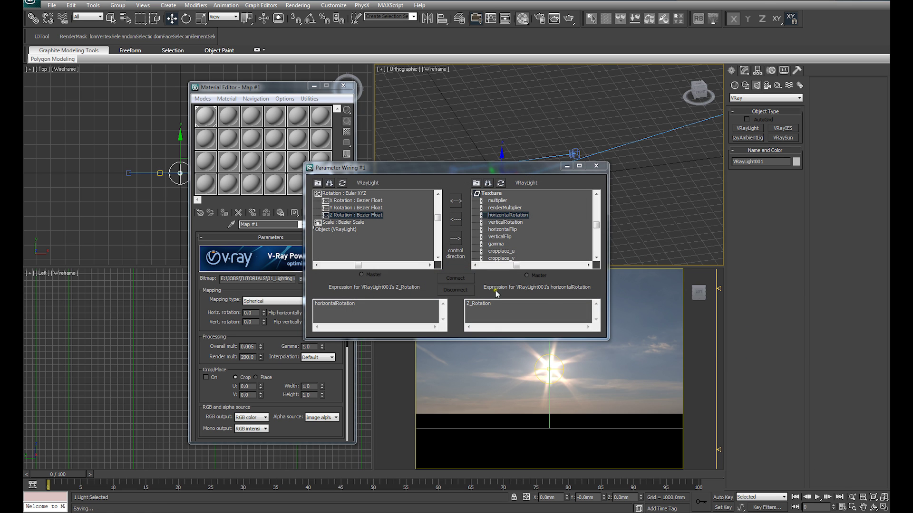
Step: Make the wire one-way with the expression -Z_Rotation and connect it
drag(447, 169, 496, 129)
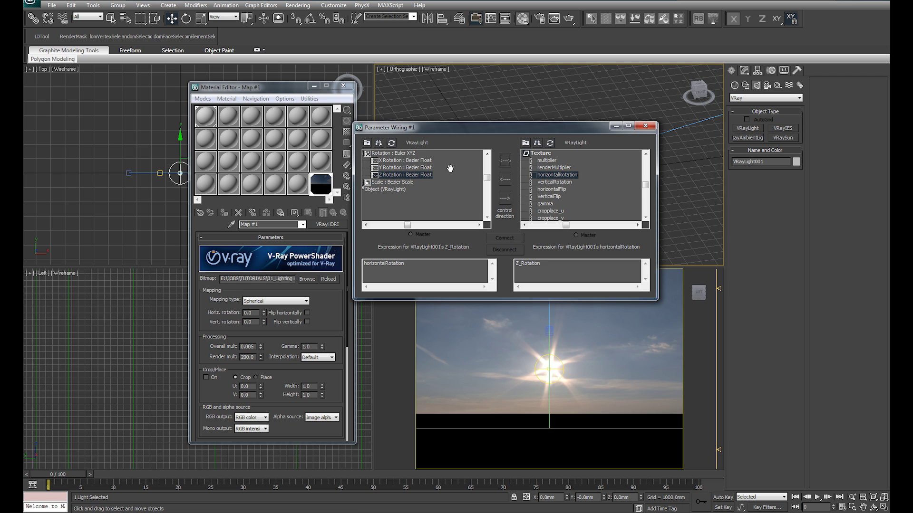
drag(457, 133, 456, 236)
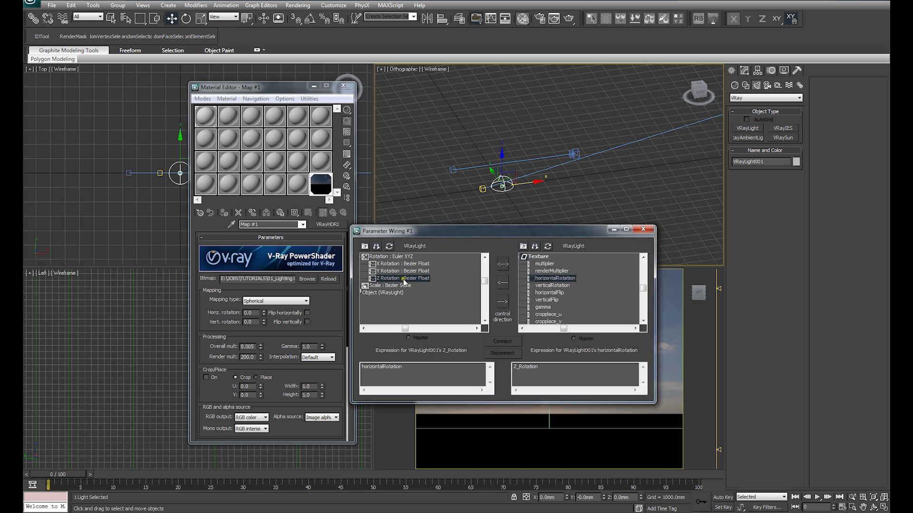
click(504, 304)
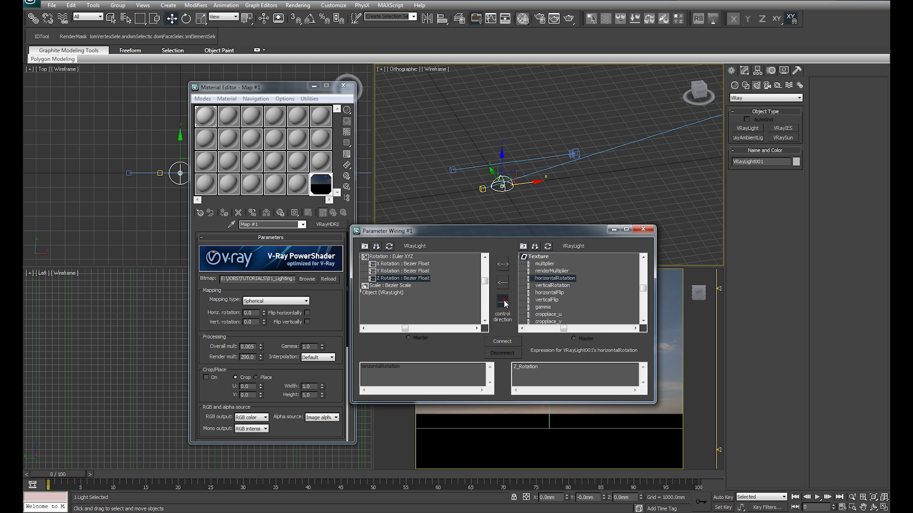
double_click(525, 367)
click(550, 379)
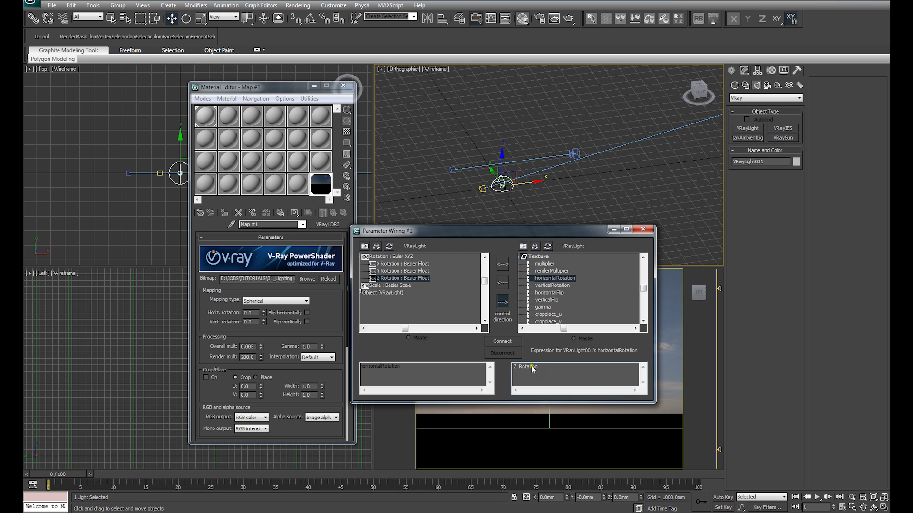
drag(554, 233, 418, 202)
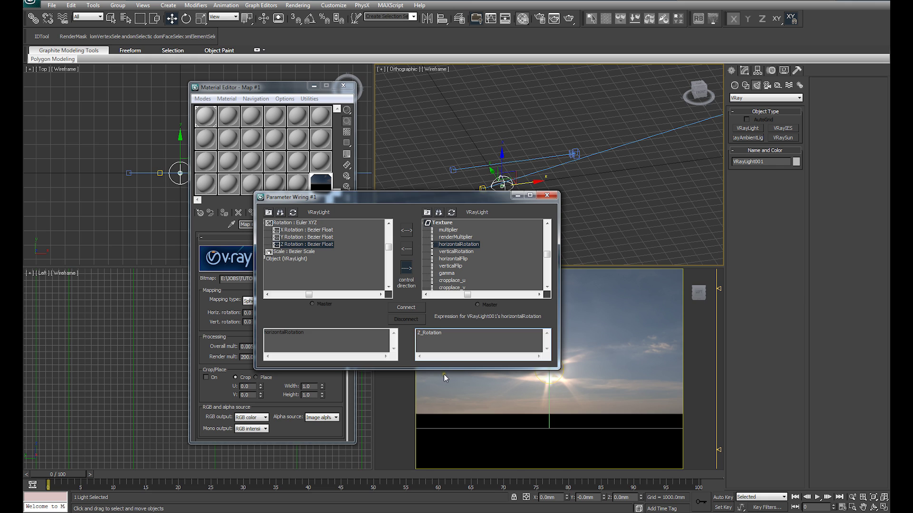
text(-)
drag(503, 197, 412, 206)
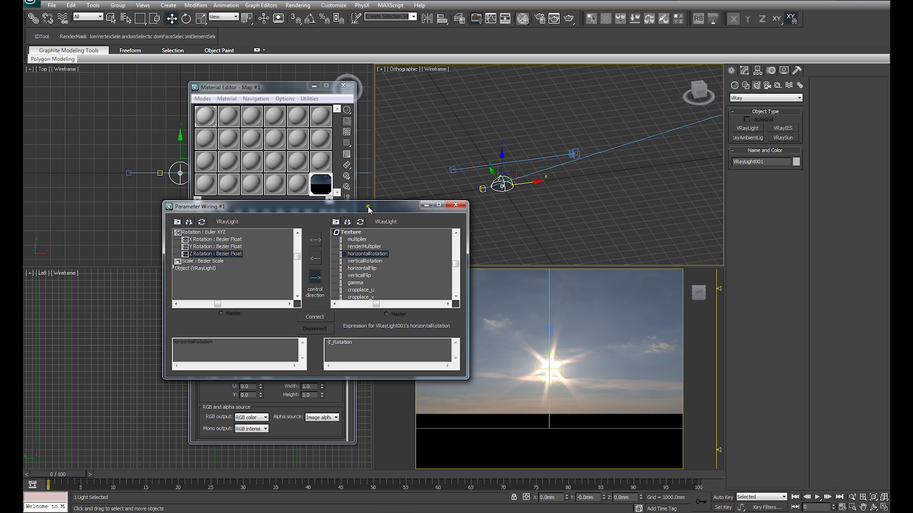
click(315, 317)
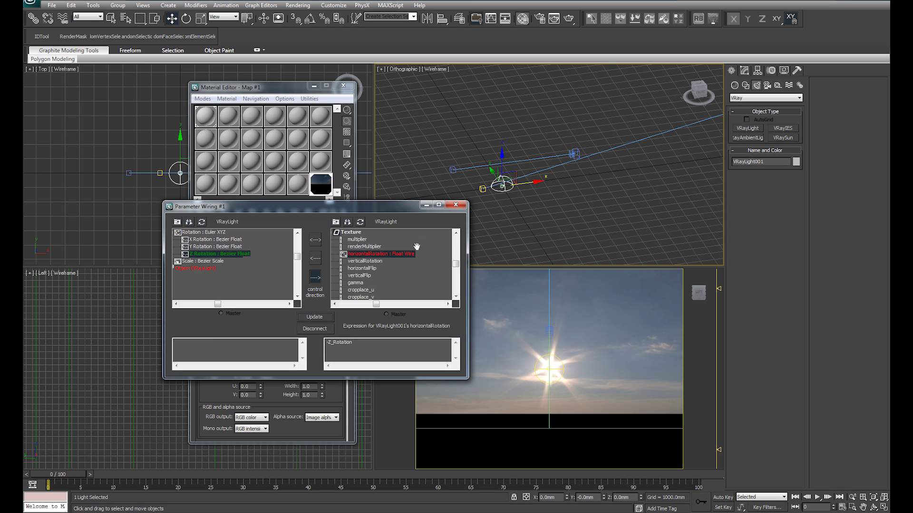
click(456, 204)
Step: Rotate the dome light to test the wired sky, then close the Material Editor
middle_drag(520, 204, 516, 212)
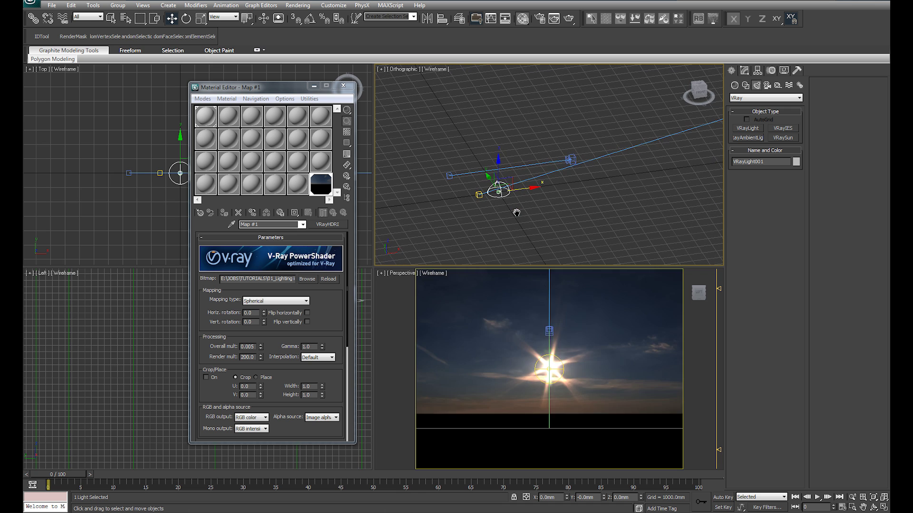
key(e)
alt+middle_drag(536, 213, 561, 222)
mouse_move(543, 212)
mouse_down()
mouse_move(516, 222)
mouse_move(576, 220)
mouse_move(568, 208)
mouse_move(560, 217)
mouse_up()
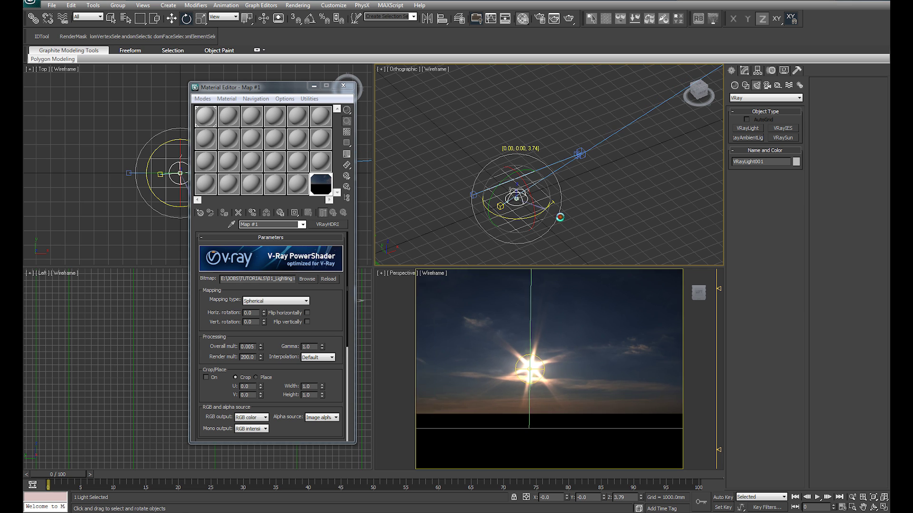
click(586, 206)
click(343, 86)
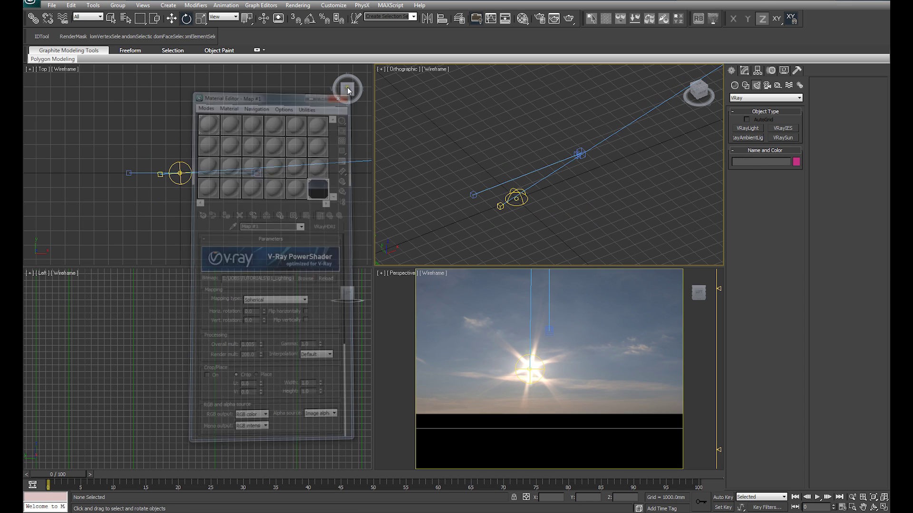
Step: Show the shaded physical camera view and rotate the dome to about -46.8° on Z
click(393, 332)
key(c)
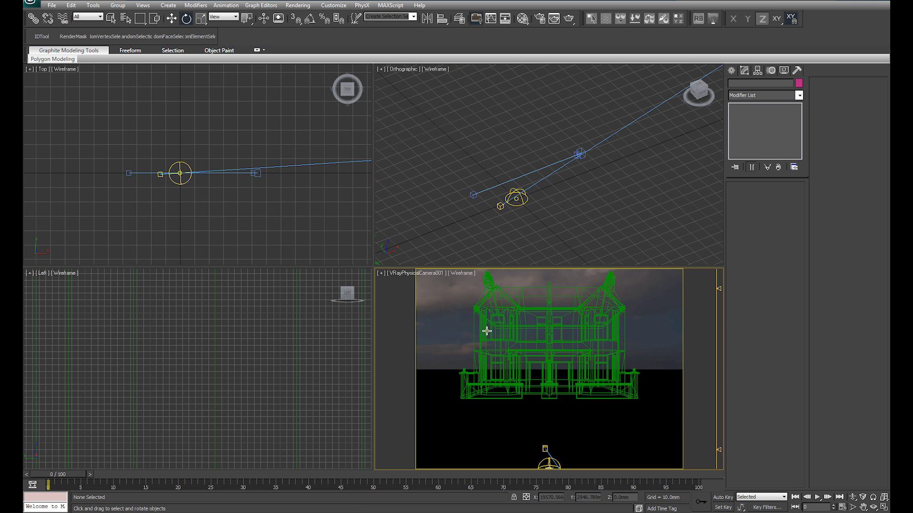
key(F3)
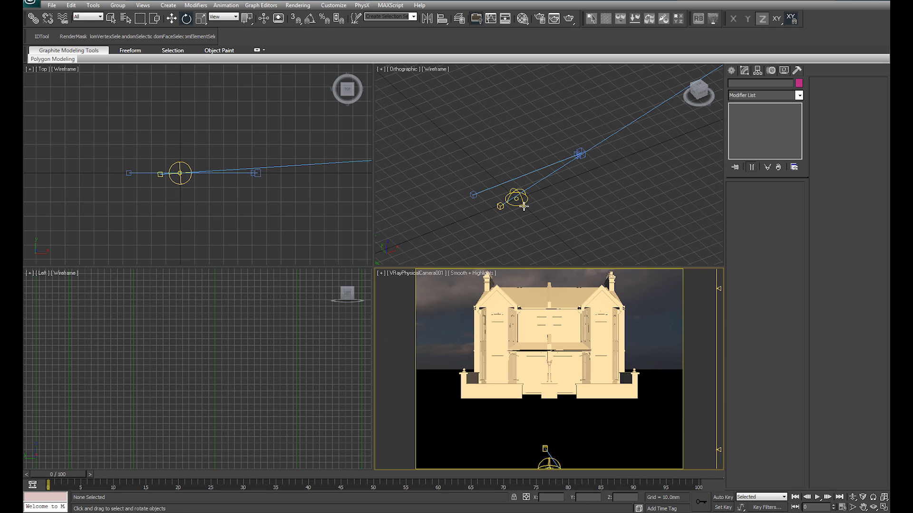
click(521, 204)
scroll(537, 208, down, 5)
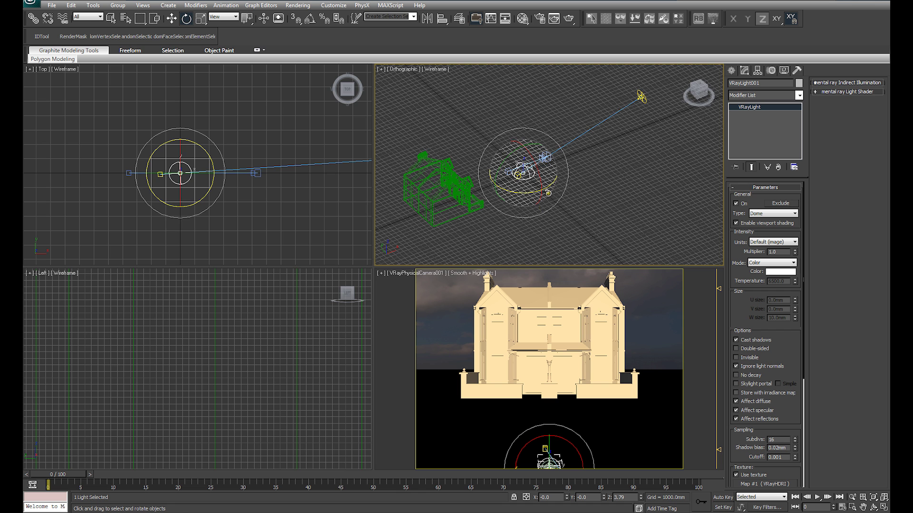
mouse_move(548, 193)
alt+middle_down()
mouse_move(564, 222)
mouse_move(550, 203)
alt+middle_up()
drag(549, 203, 500, 240)
right_click(413, 315)
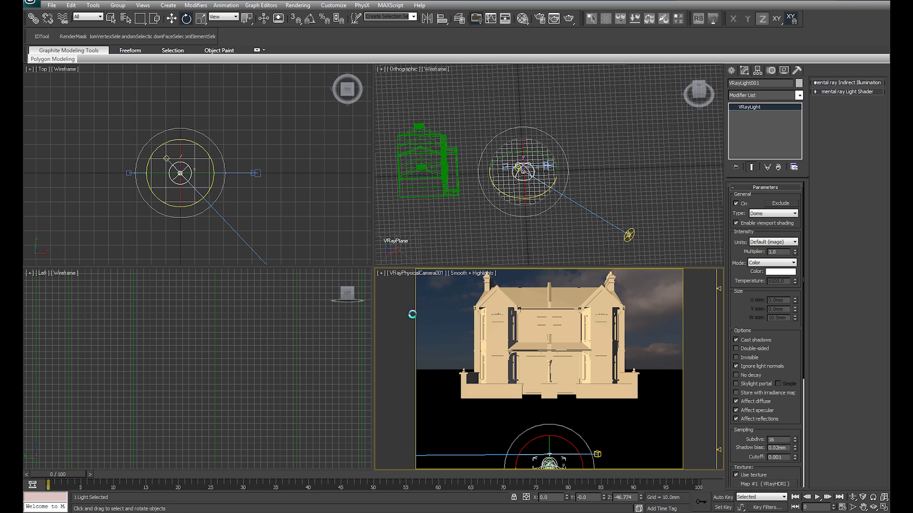
Step: Save the previous render to the render history and re-render with the rotated sky
key(F10)
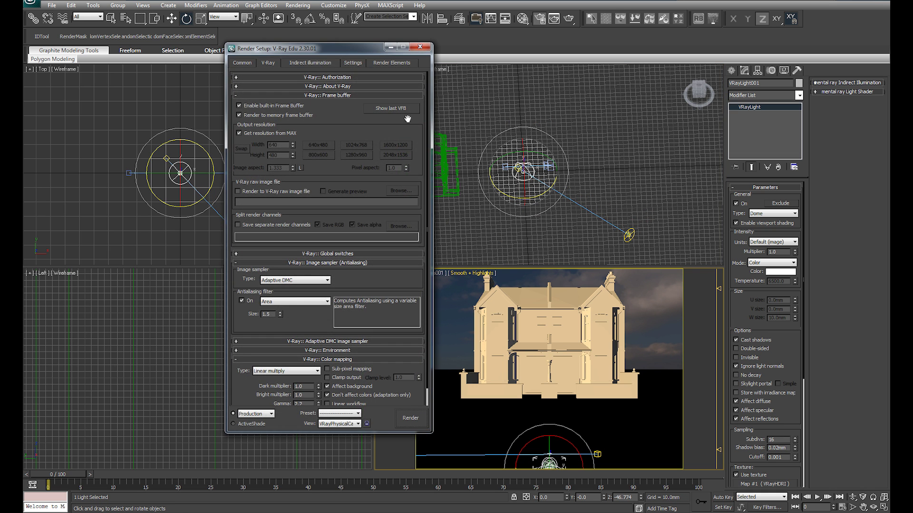
click(401, 111)
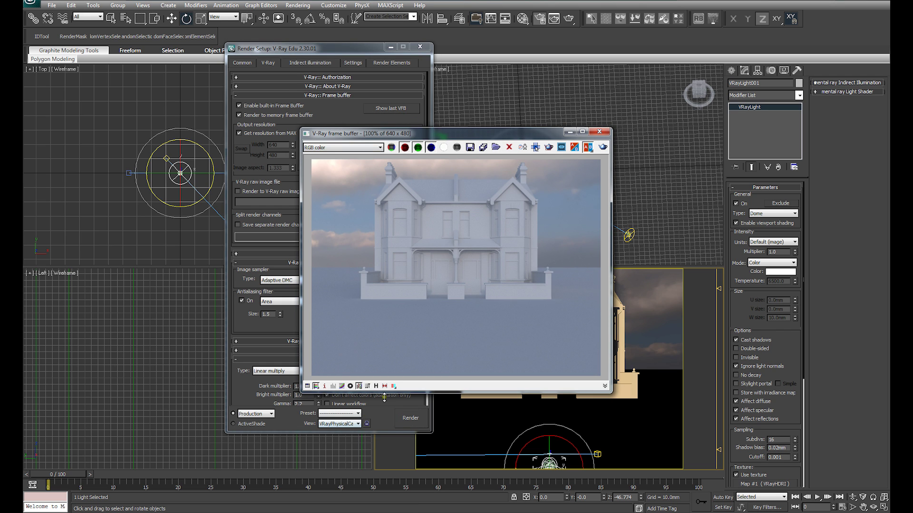
click(376, 386)
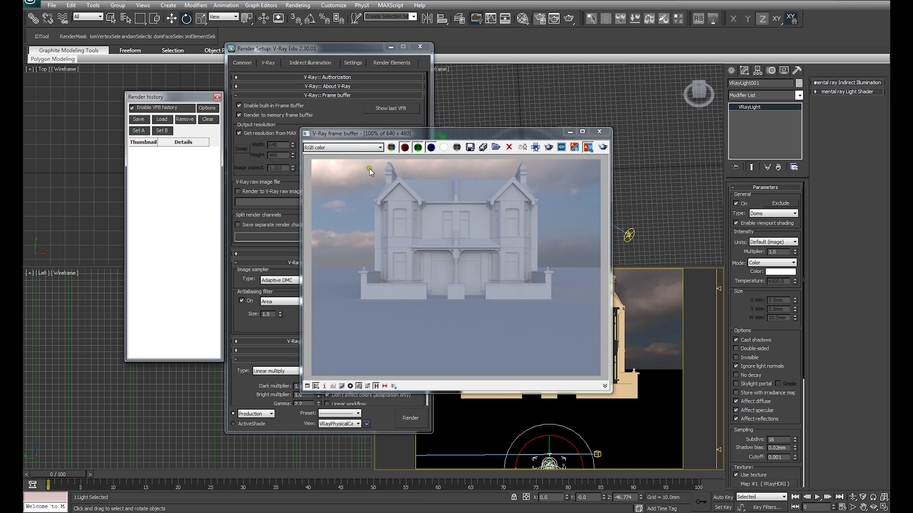
click(141, 122)
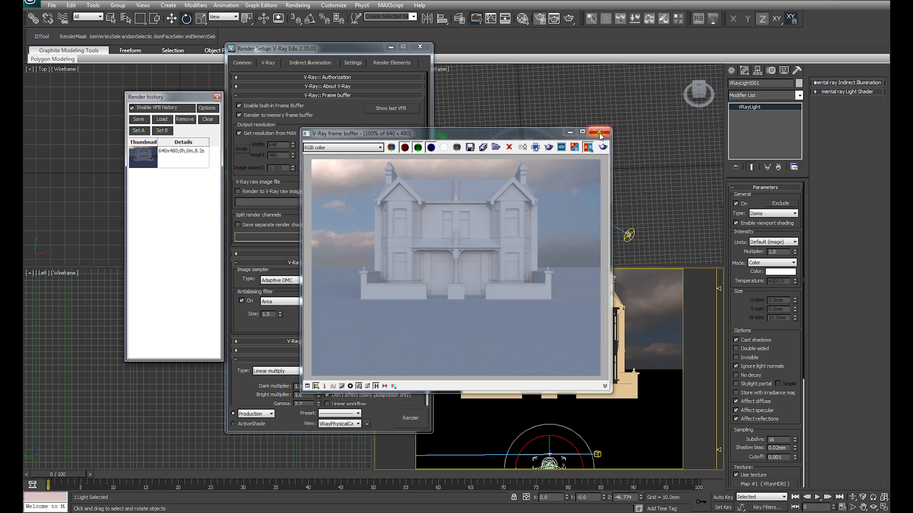
click(603, 148)
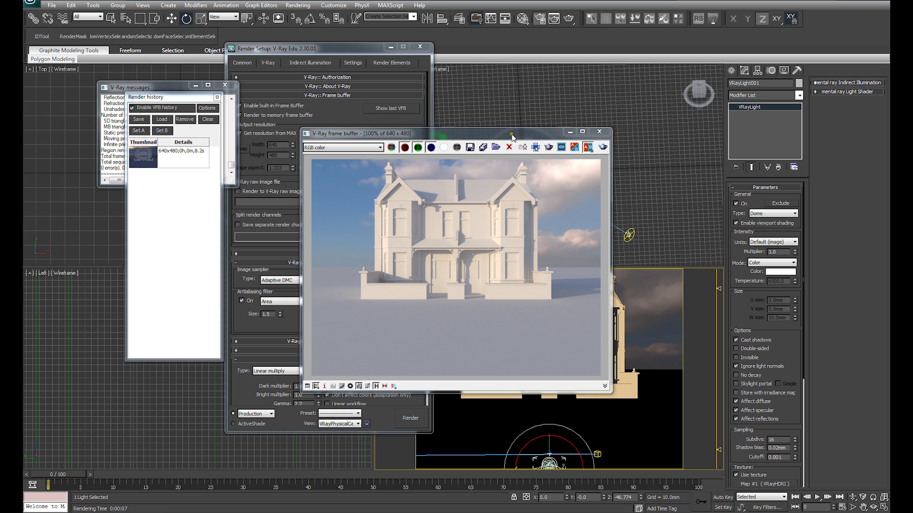
drag(512, 136, 459, 161)
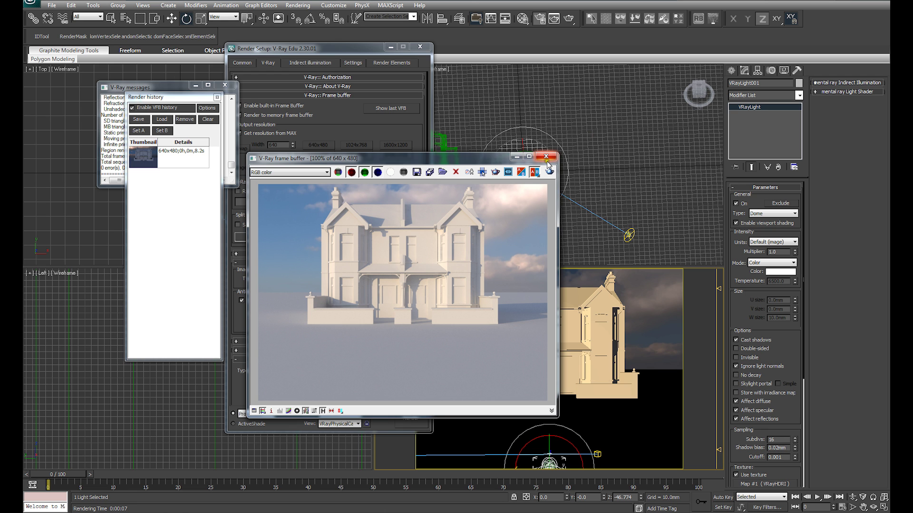
drag(477, 160, 407, 190)
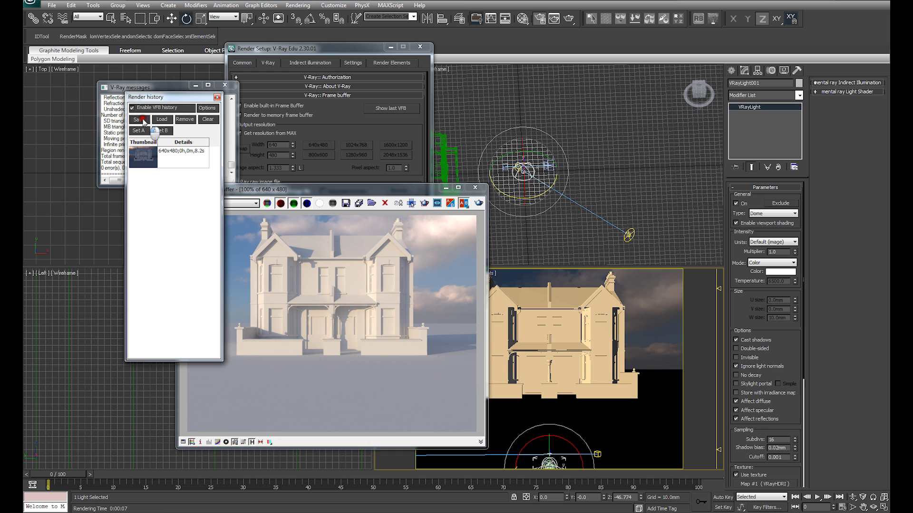
Step: Close the old frame buffer and log, reopen the last render, and toggle its alpha channel
click(475, 188)
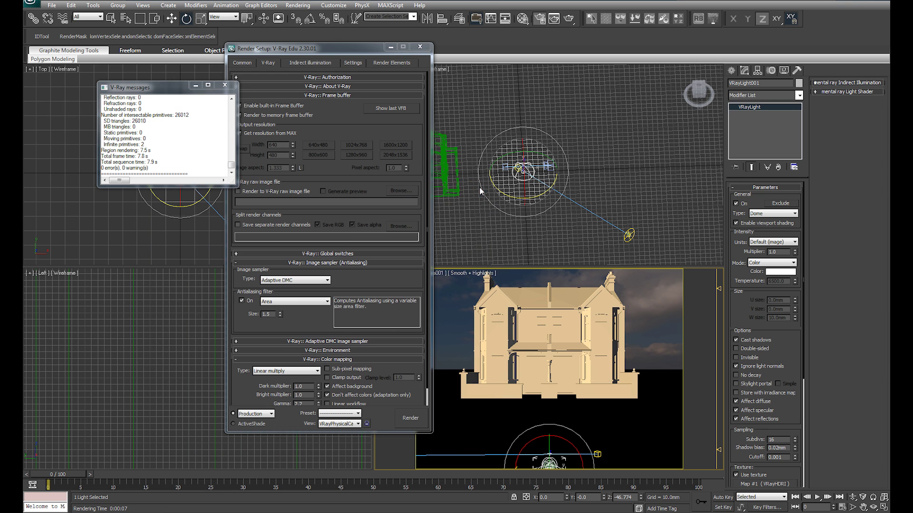
click(225, 86)
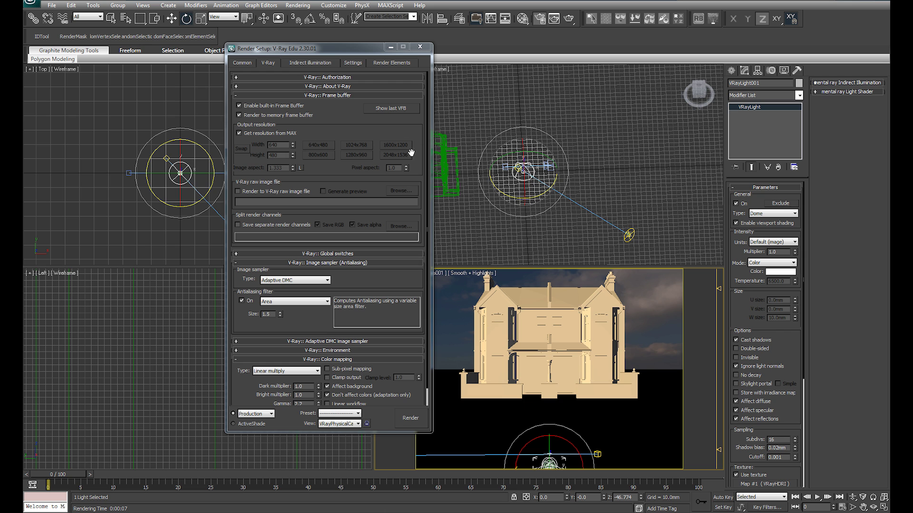
click(397, 110)
drag(367, 194, 456, 148)
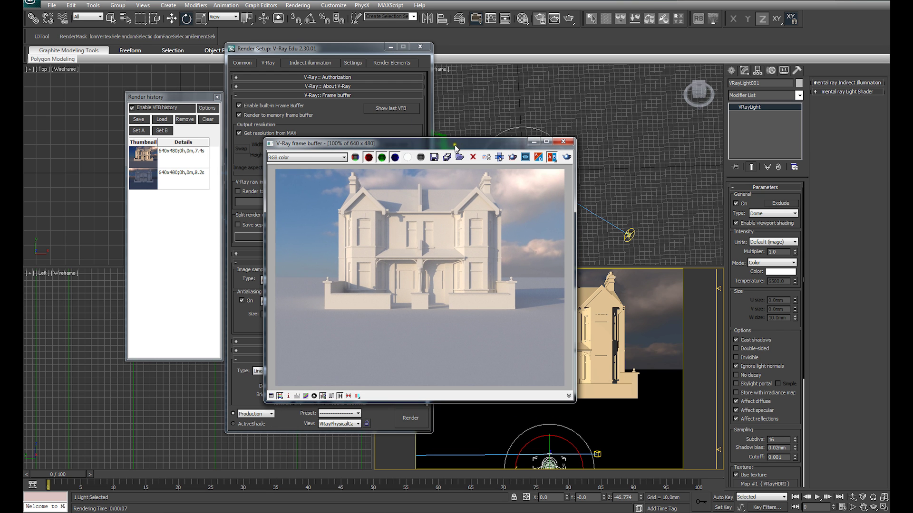
click(408, 158)
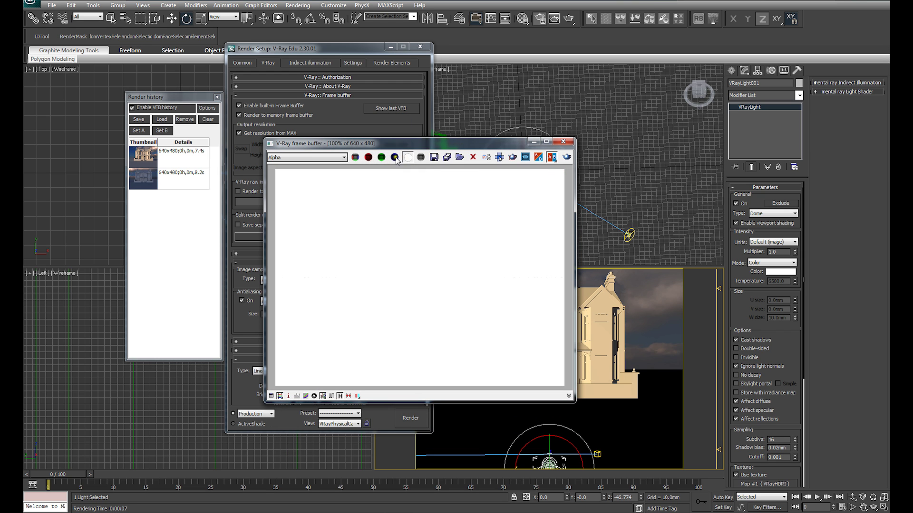
click(407, 158)
click(408, 158)
click(408, 158)
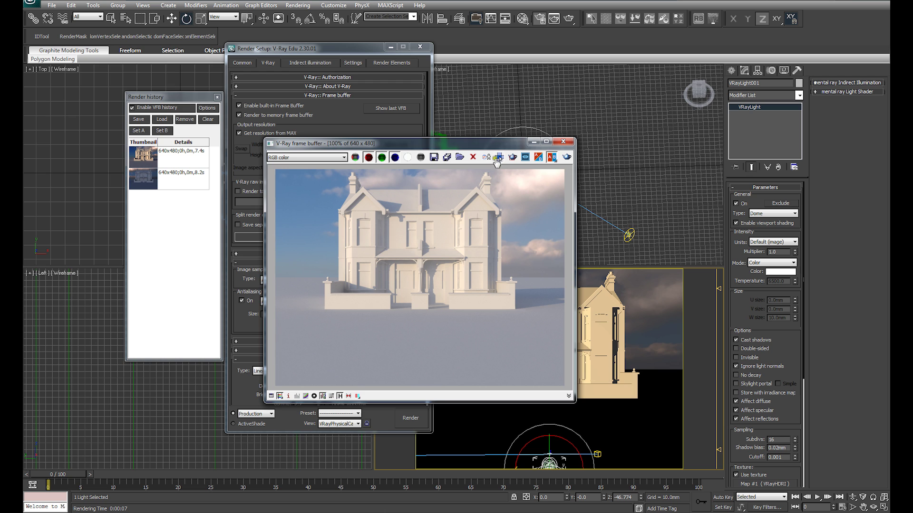
Step: Confirm the alpha is entirely white, then close the render and activate the Top view
drag(496, 147, 460, 142)
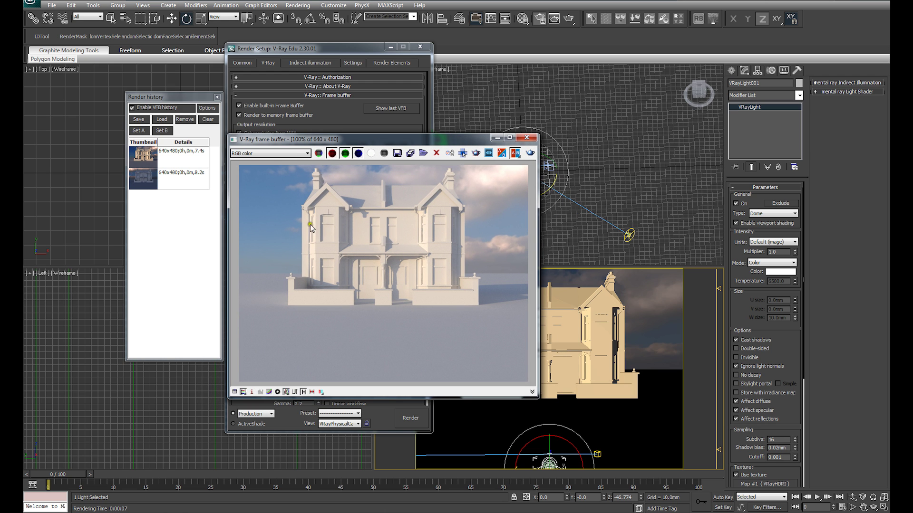
click(370, 154)
click(371, 153)
click(526, 137)
click(512, 219)
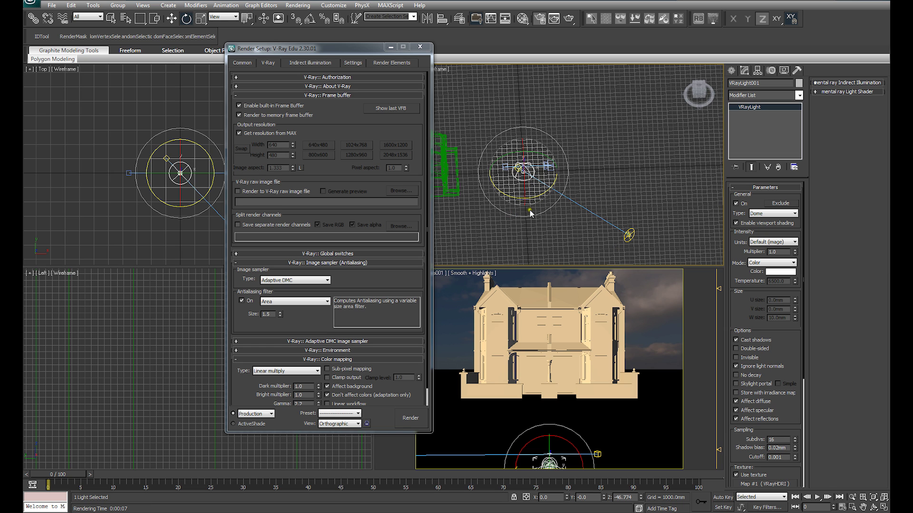
Step: Make the dome light Invisible, close Render Setup, and review the Environment settings
click(531, 214)
click(529, 210)
click(746, 359)
click(421, 47)
click(479, 234)
key(8)
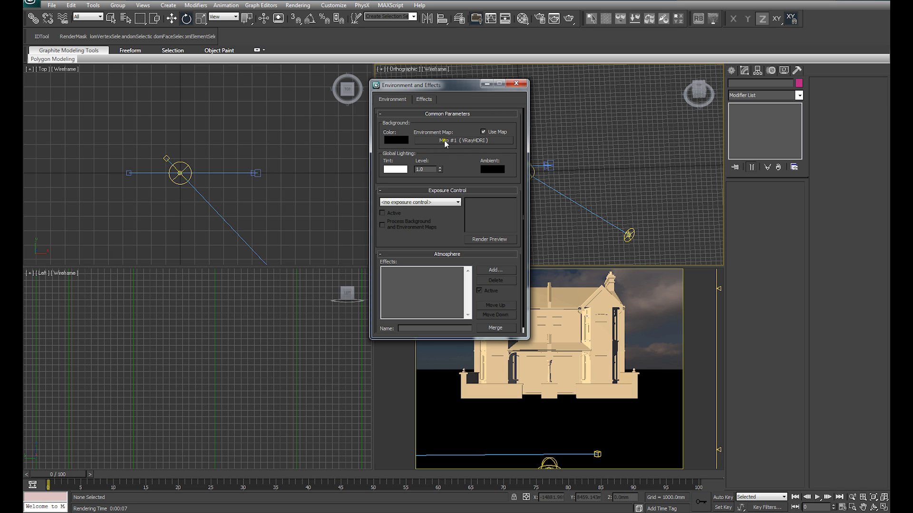
click(522, 85)
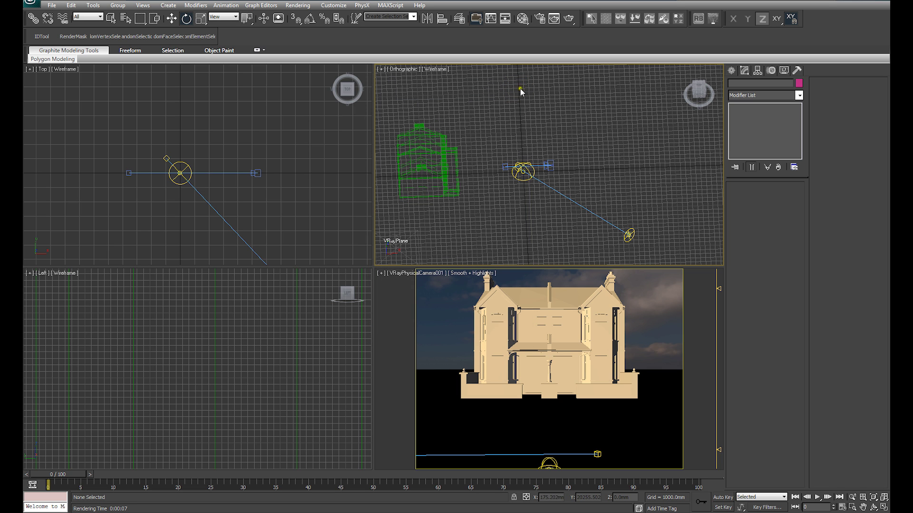
Step: Render the camera view and confirm the alpha shows the sky transparent
click(521, 180)
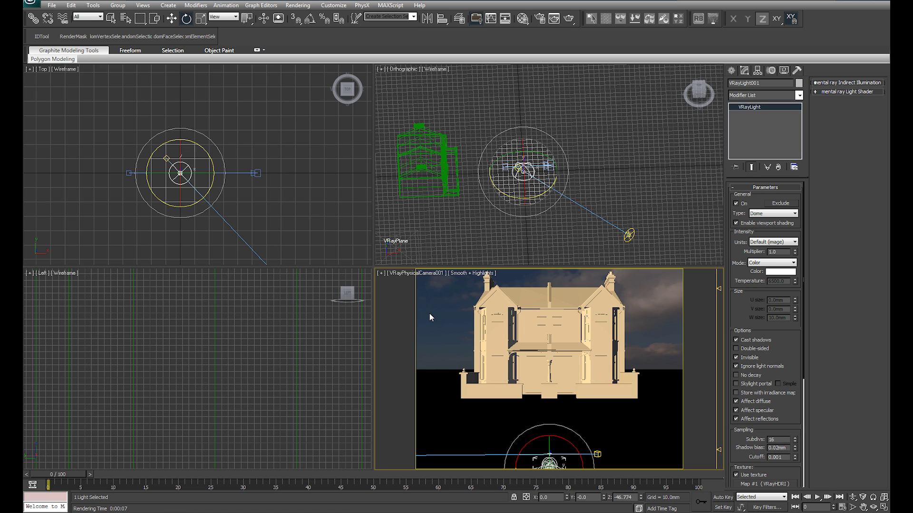
key(shift+q)
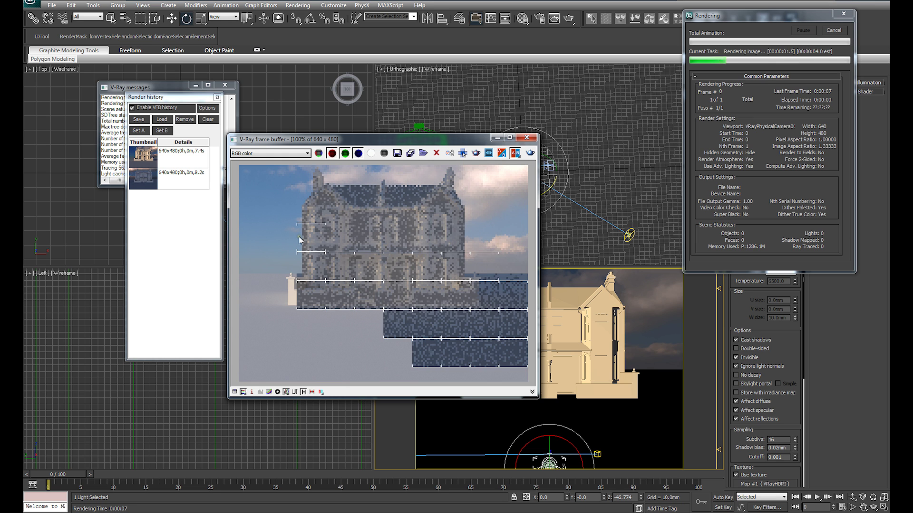
click(370, 153)
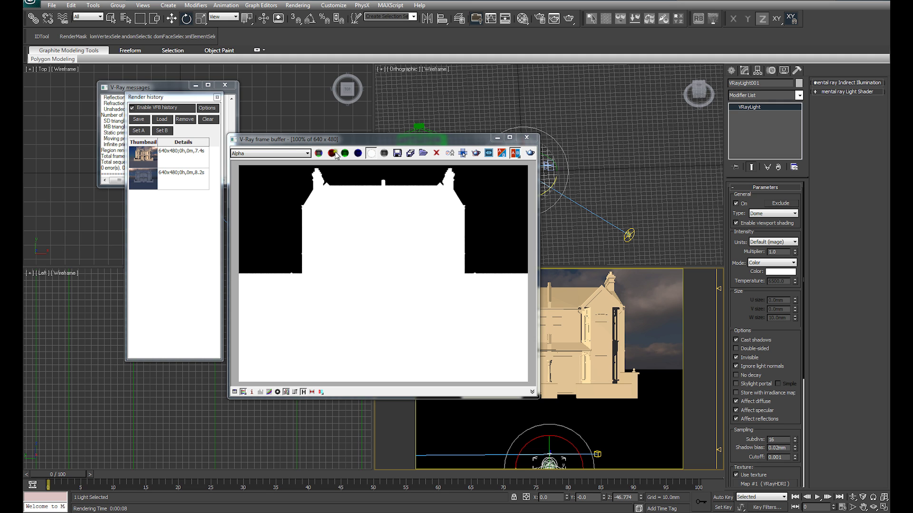
click(318, 153)
click(526, 137)
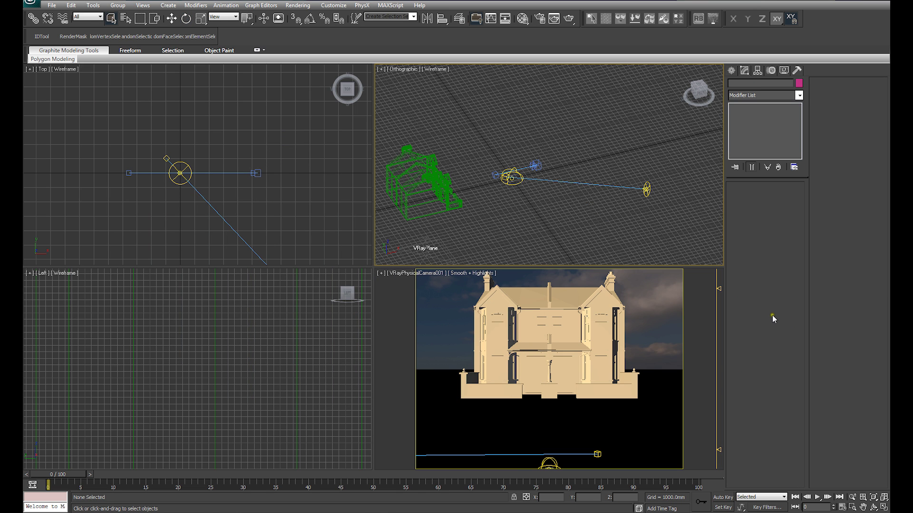
Step: Check the dome's VRayHDRI Map #1 in the Material Editor, then select VRayPhysicalCamera001
click(513, 185)
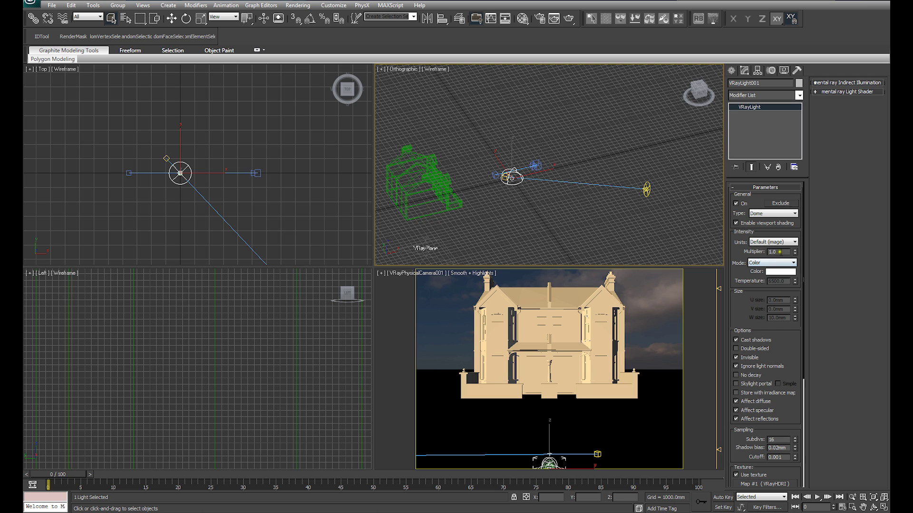
key(m)
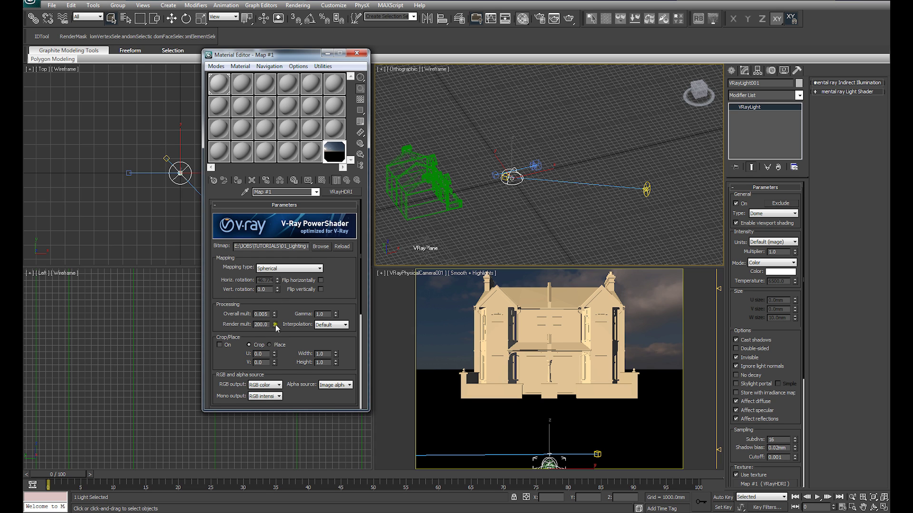
click(357, 53)
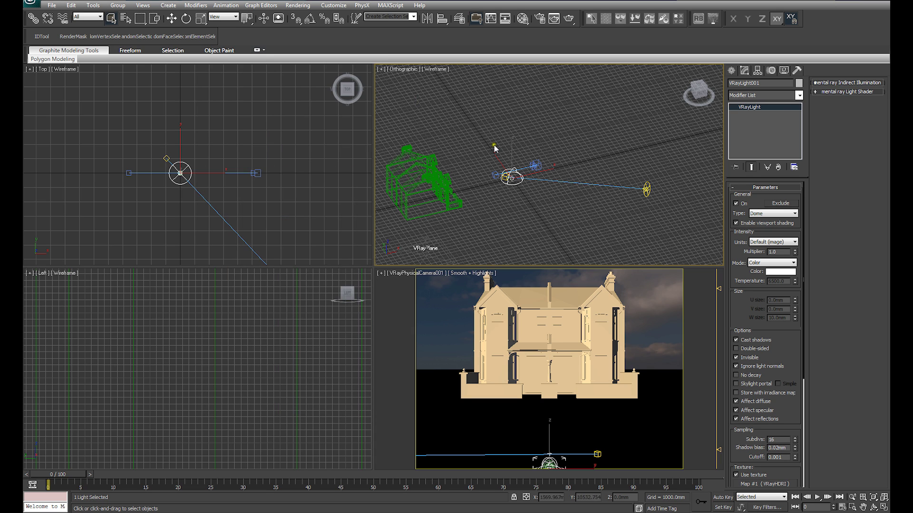
click(535, 164)
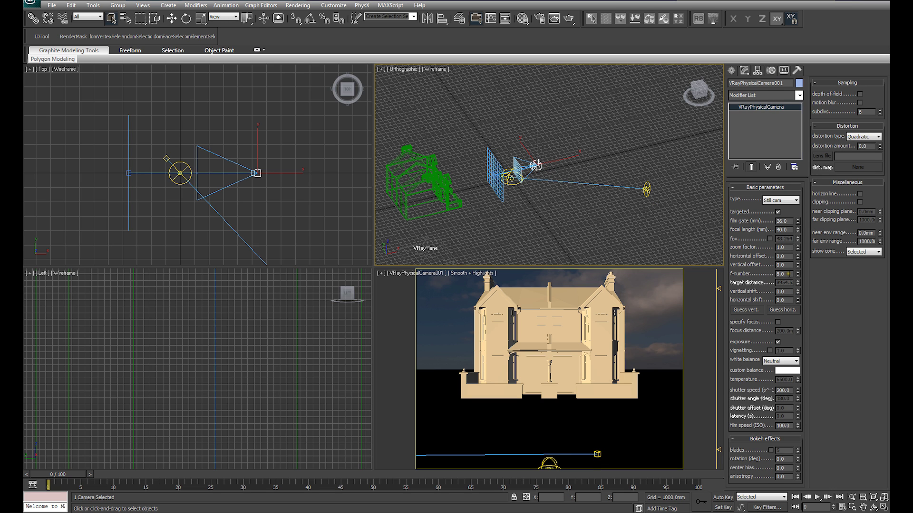
right_click(413, 309)
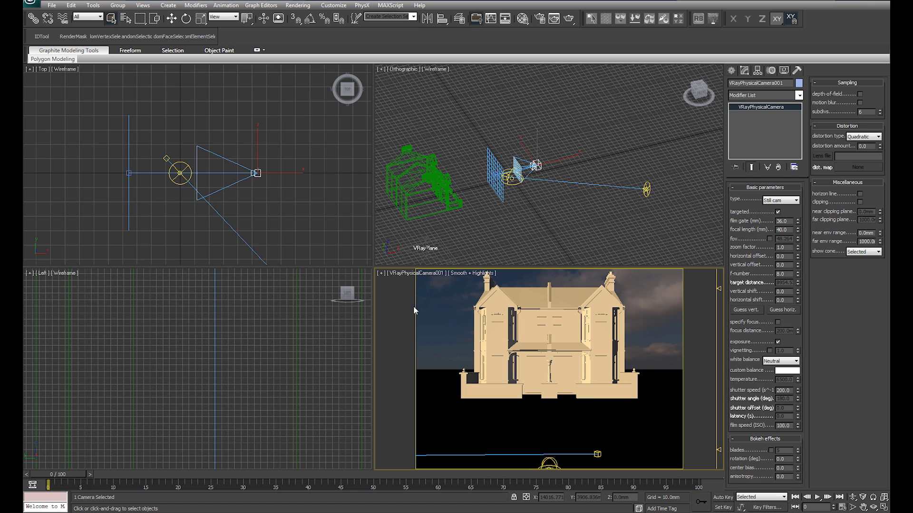